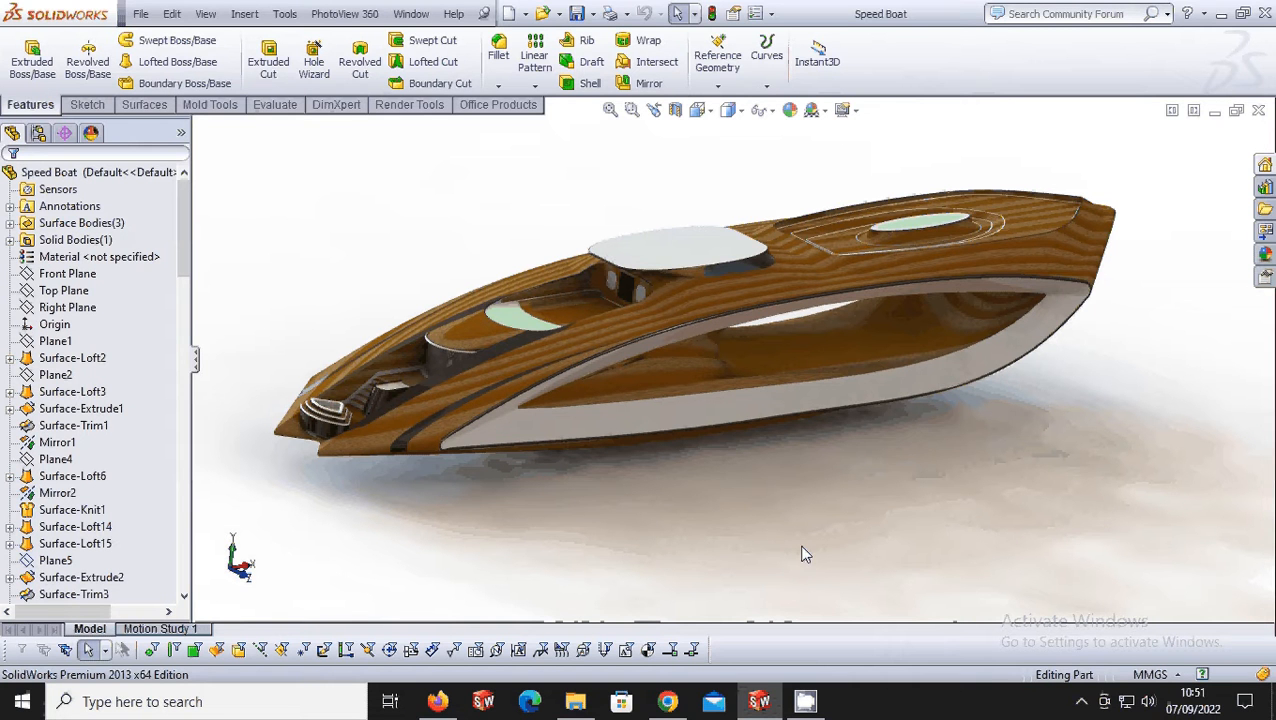
# Set the speed boat's display style to Shaded With Edges.
pyautogui.click(742, 111)
pyautogui.click(729, 135)
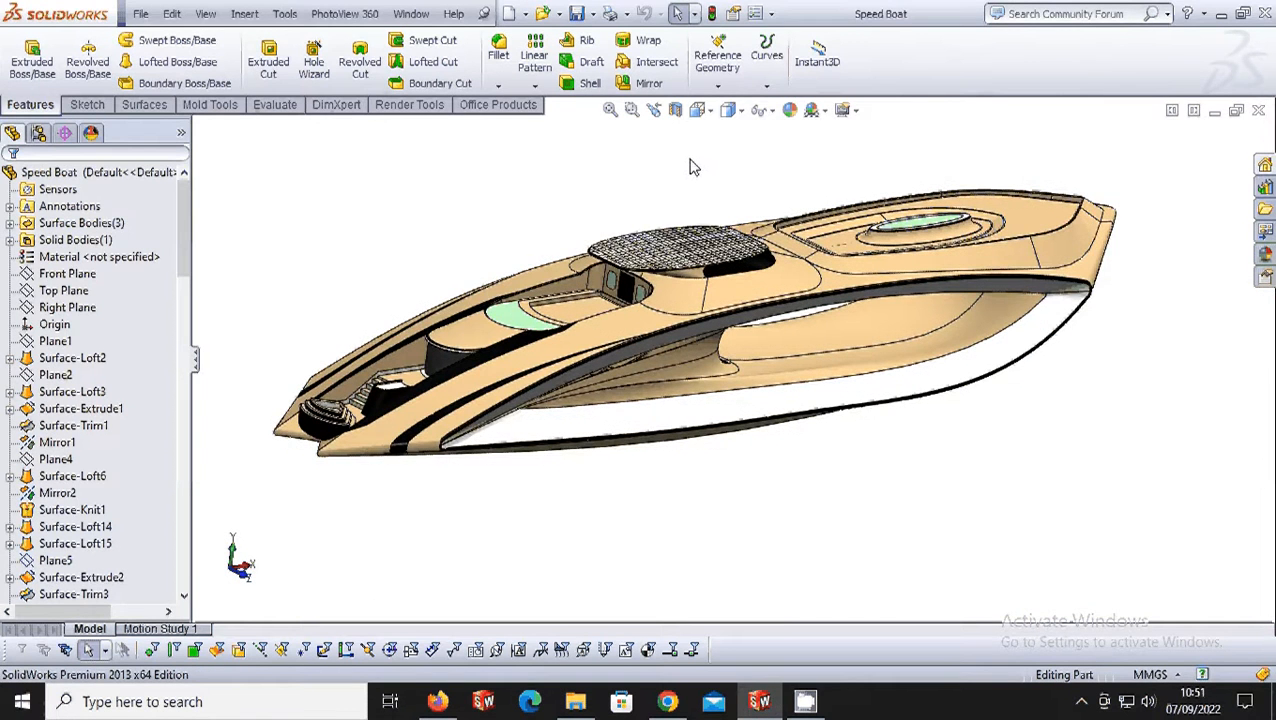
# Examine the boat's deck, hull sides and side openings up close and as a whole from several angles.
pyautogui.scroll(1, 688, 159)
pyautogui.scroll(1, 688, 167)
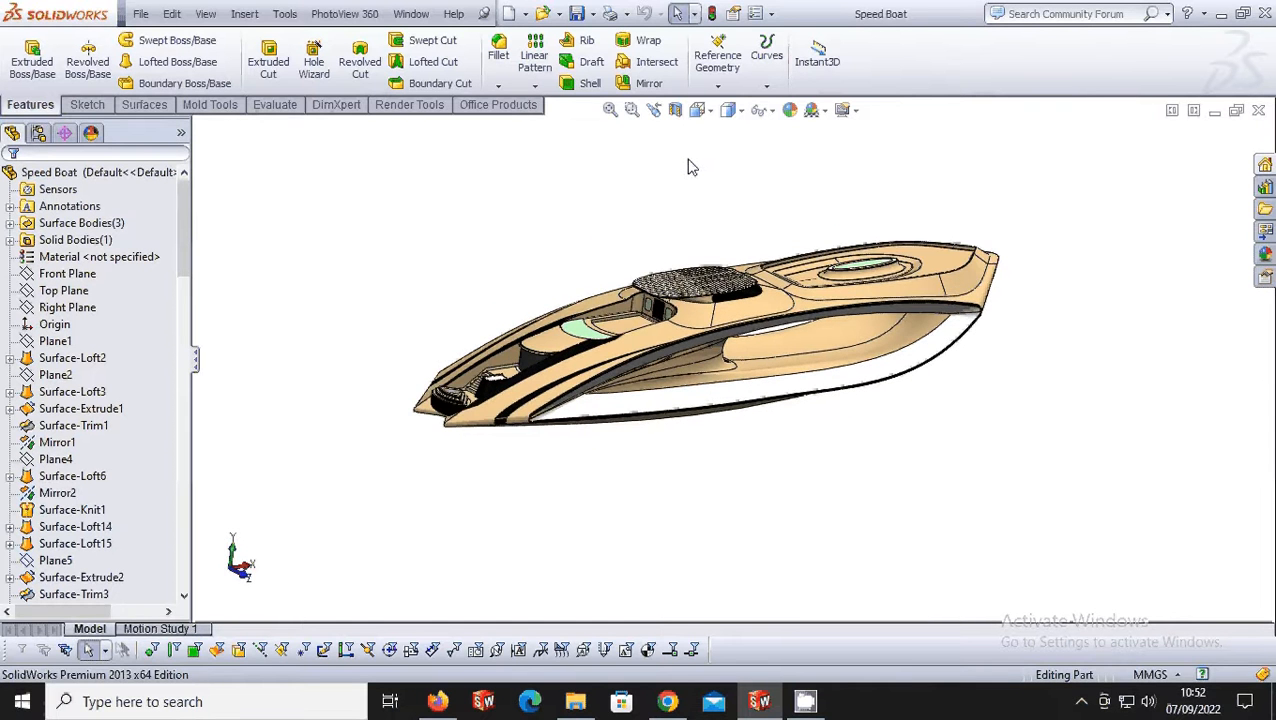
pyautogui.scroll(1, 688, 167)
pyautogui.scroll(1, 688, 167)
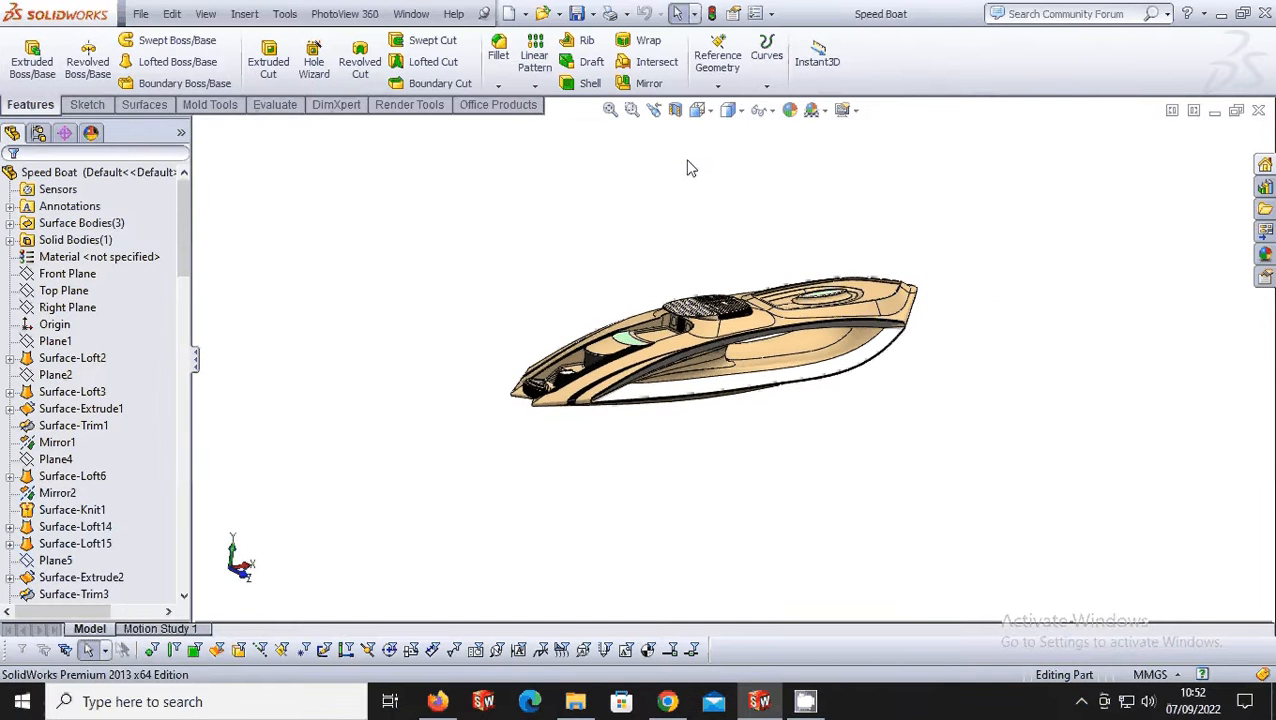
pyautogui.scroll(1, 703, 233)
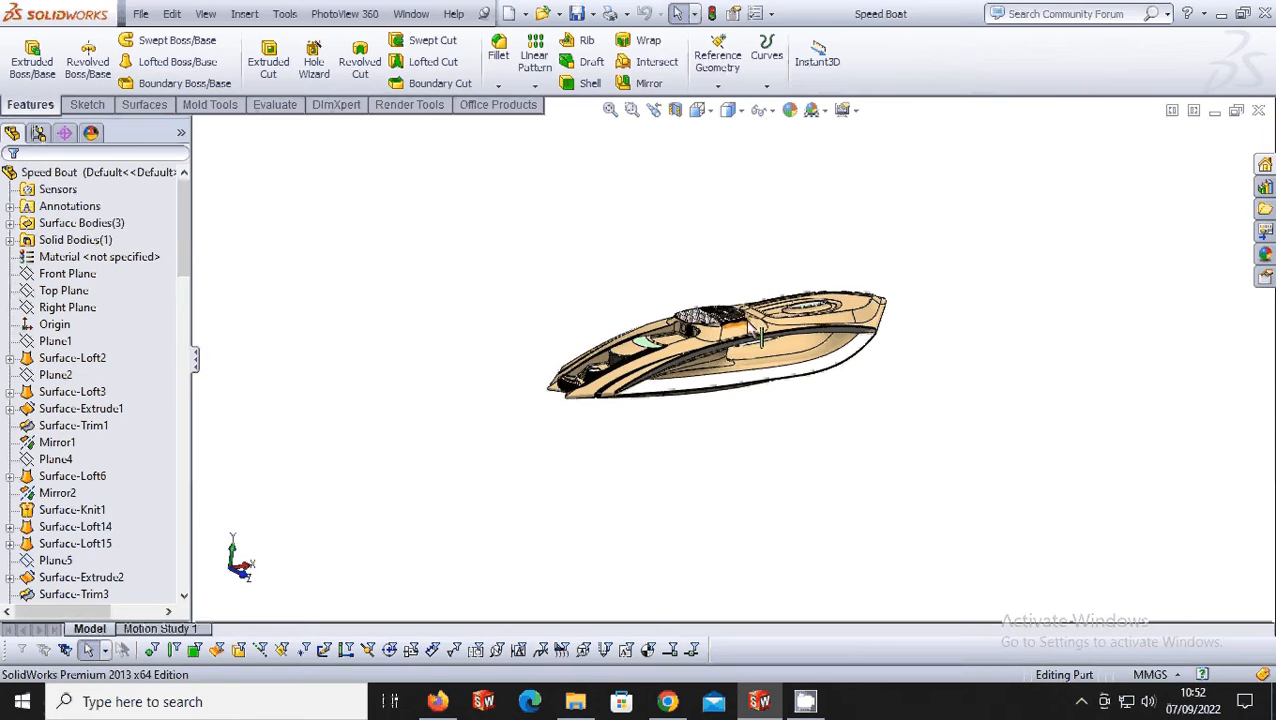
pyautogui.scroll(-2, 730, 338)
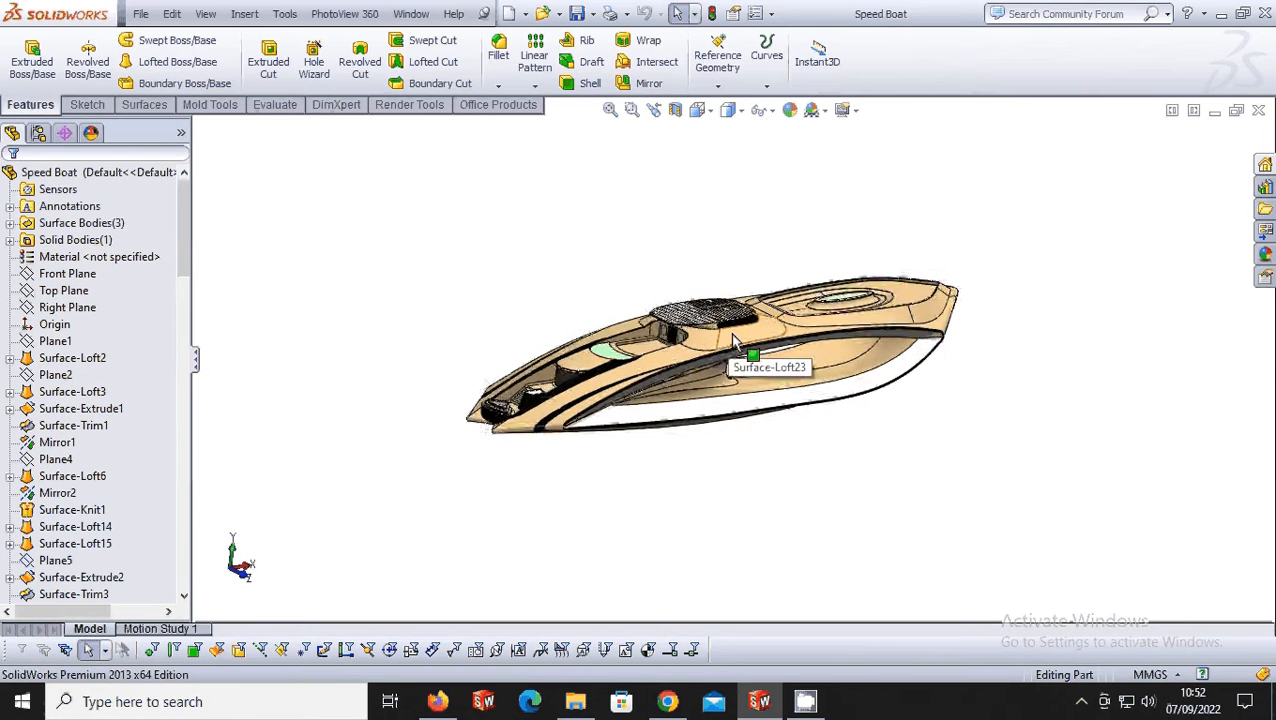
pyautogui.scroll(-2, 730, 338)
pyautogui.scroll(-3, 732, 337)
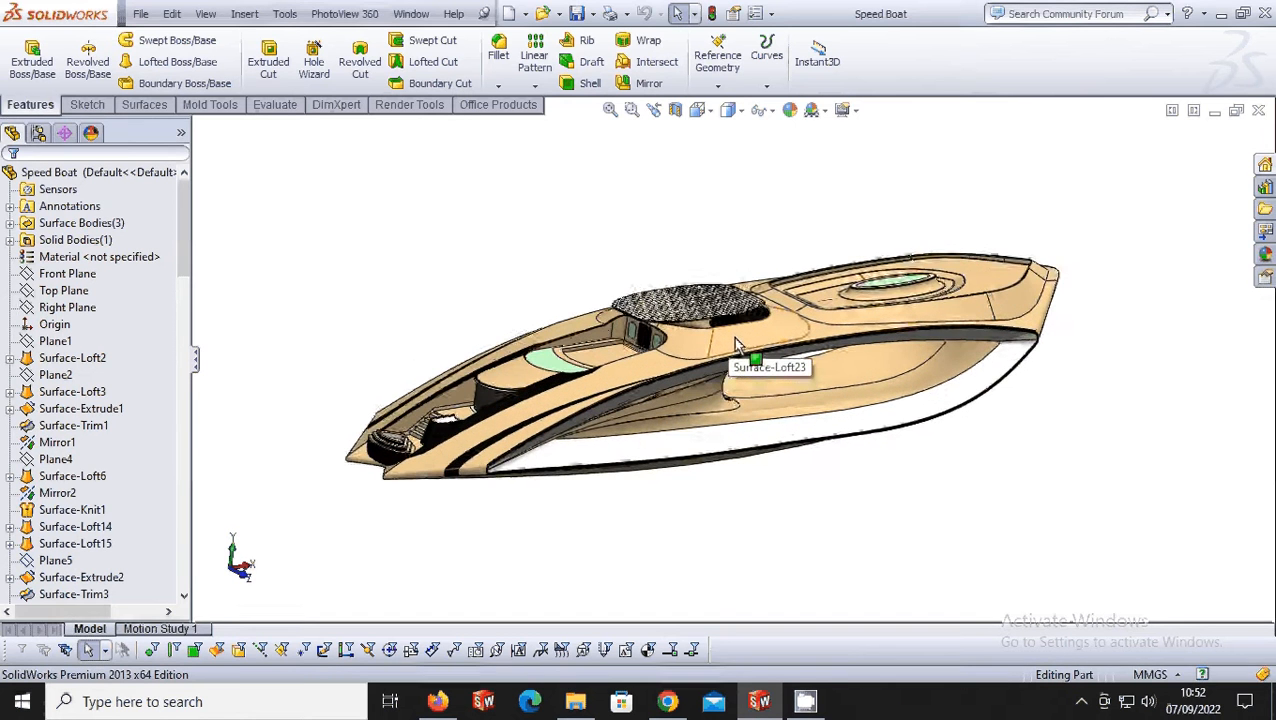
pyautogui.scroll(-1, 590, 577)
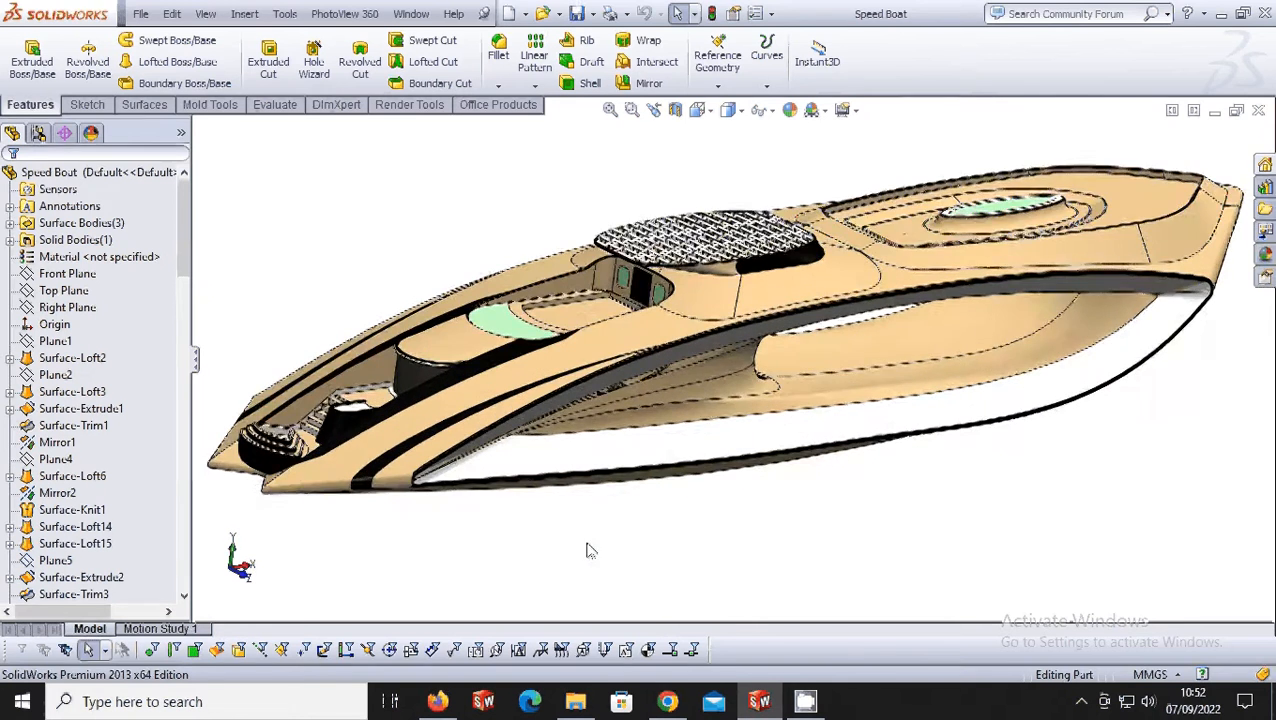
pyautogui.scroll(1, 601, 535)
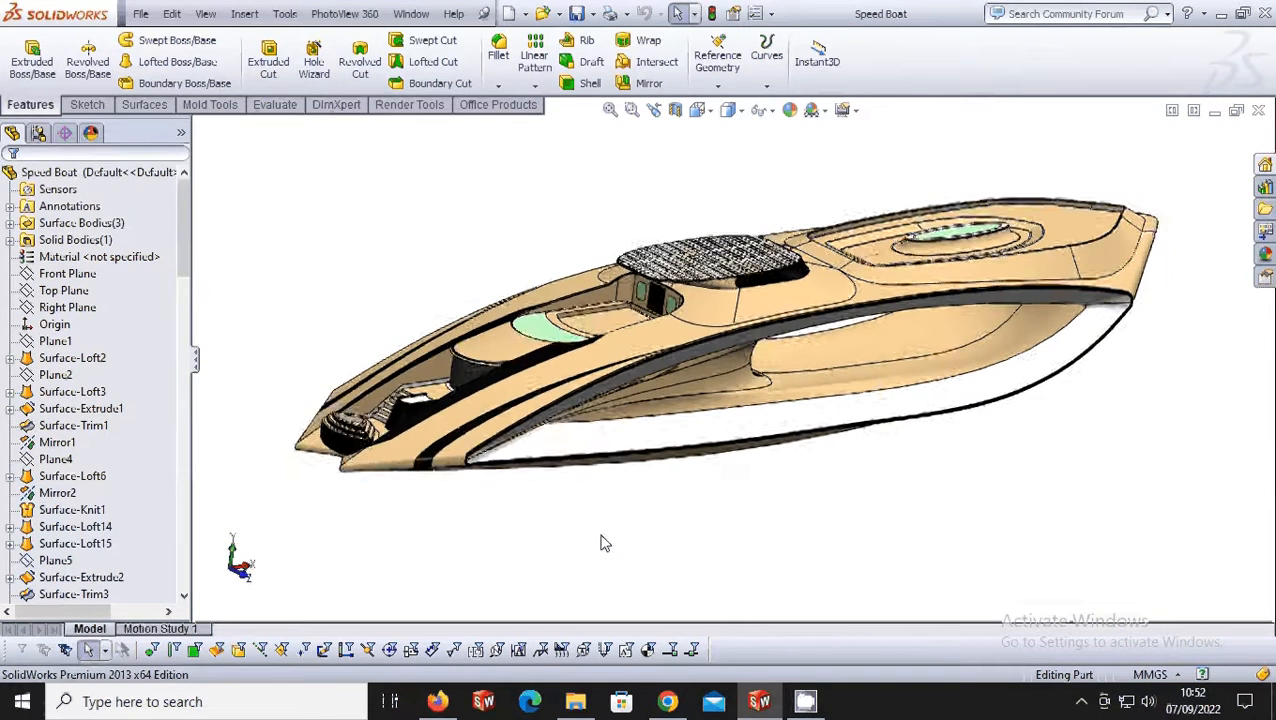
pyautogui.moveTo(601, 541); pyautogui.dragTo(645, 500, button='middle')
pyautogui.moveTo(792, 376); pyautogui.dragTo(769, 461, button='middle')
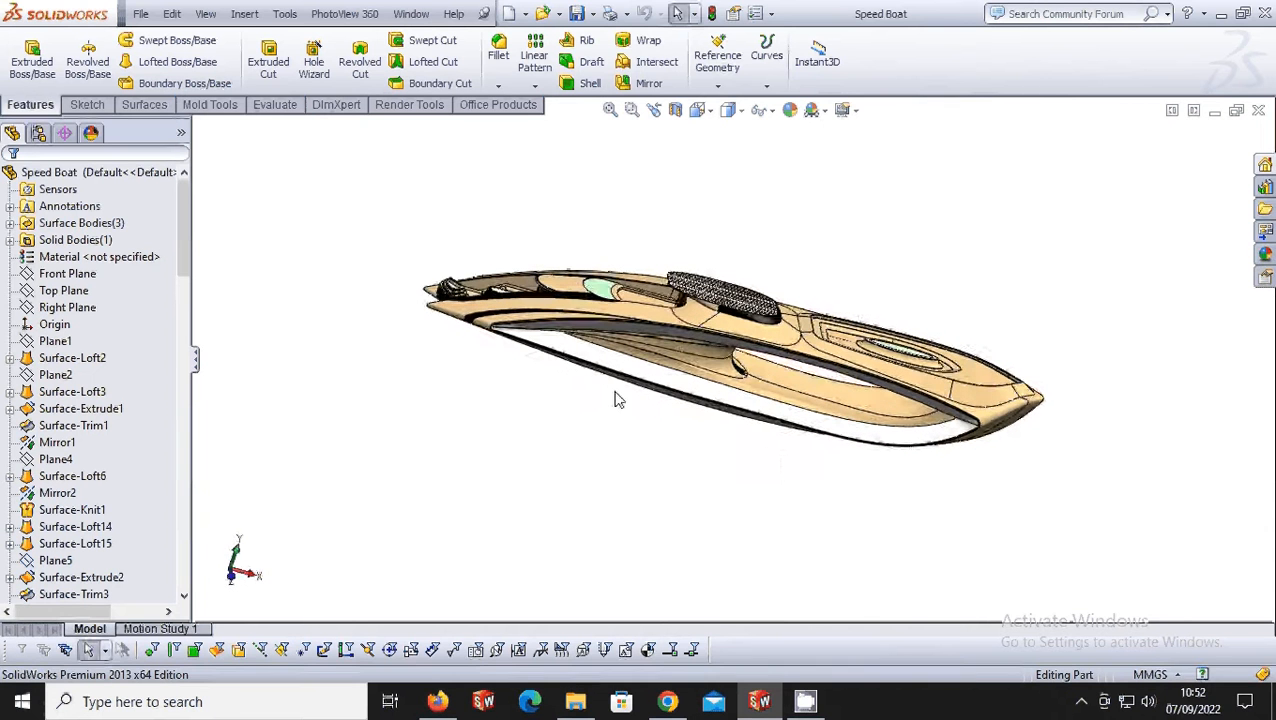
pyautogui.moveTo(615, 399); pyautogui.dragTo(692, 253, button='middle')
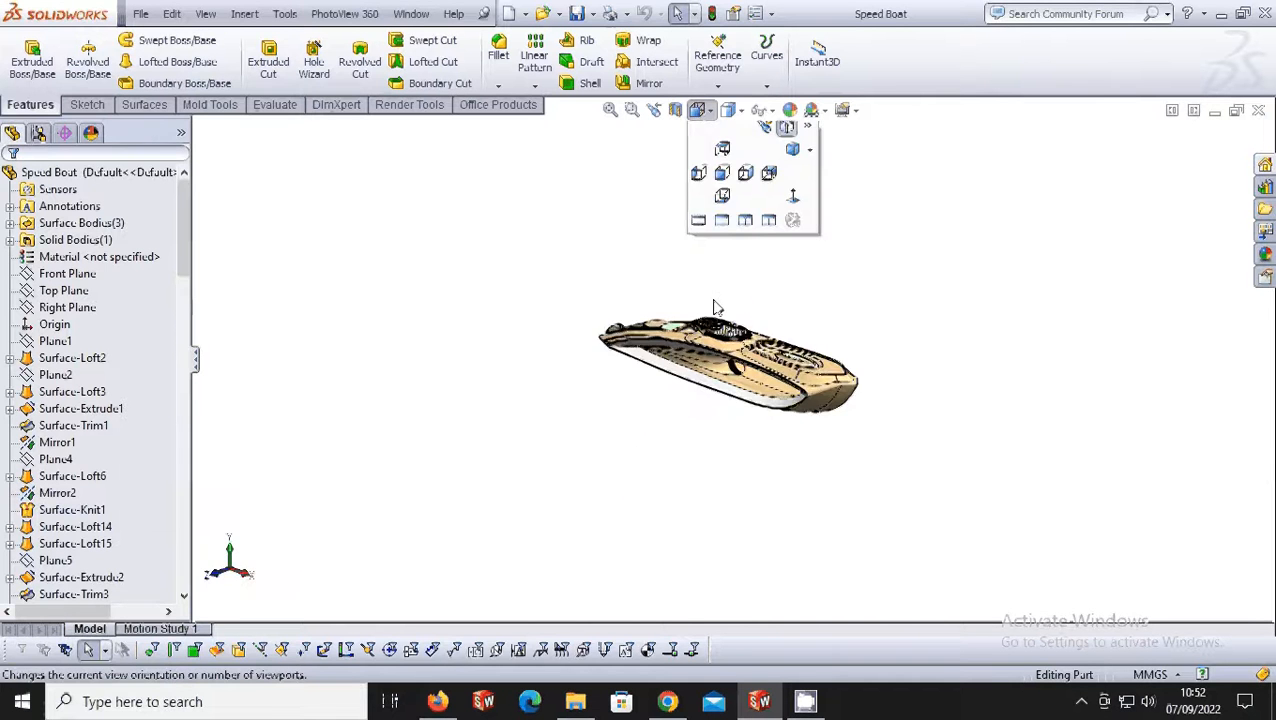
# Inspect the boat in the Front and Left standard views.
pyautogui.click(723, 180)
pyautogui.scroll(-3, 757, 330)
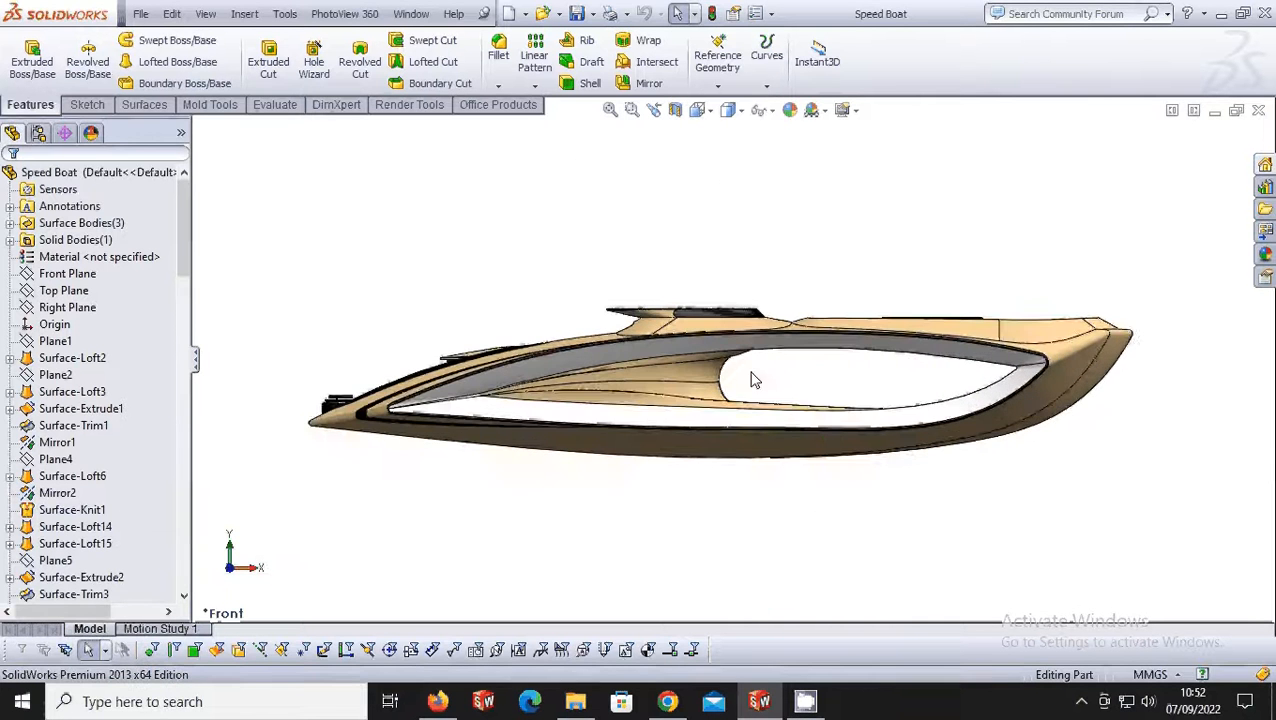
pyautogui.scroll(2, 690, 455)
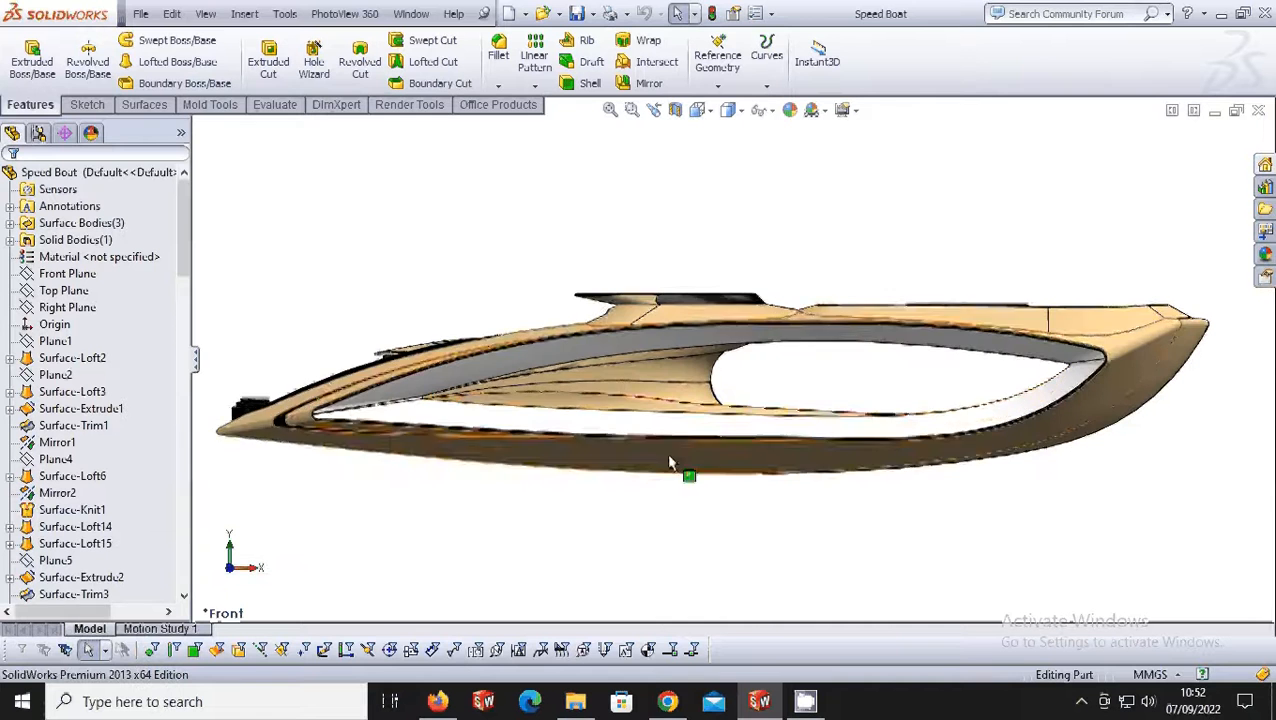
pyautogui.click(705, 112)
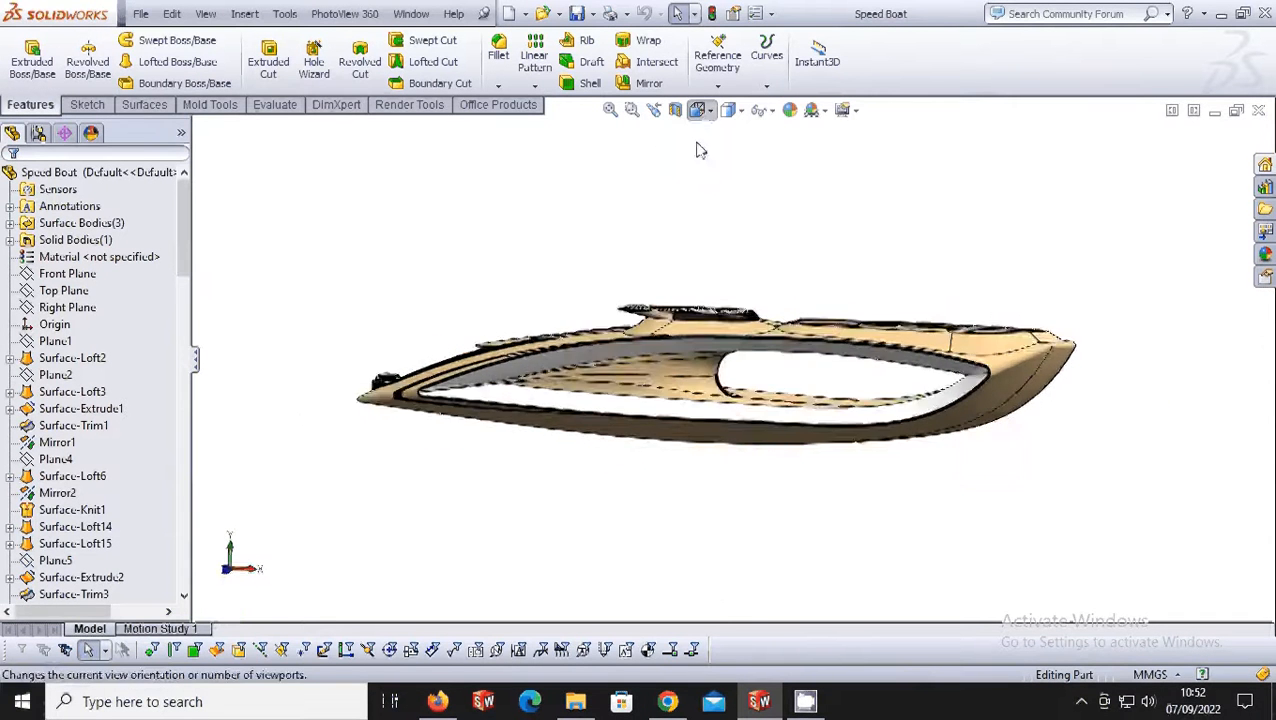
pyautogui.click(700, 192)
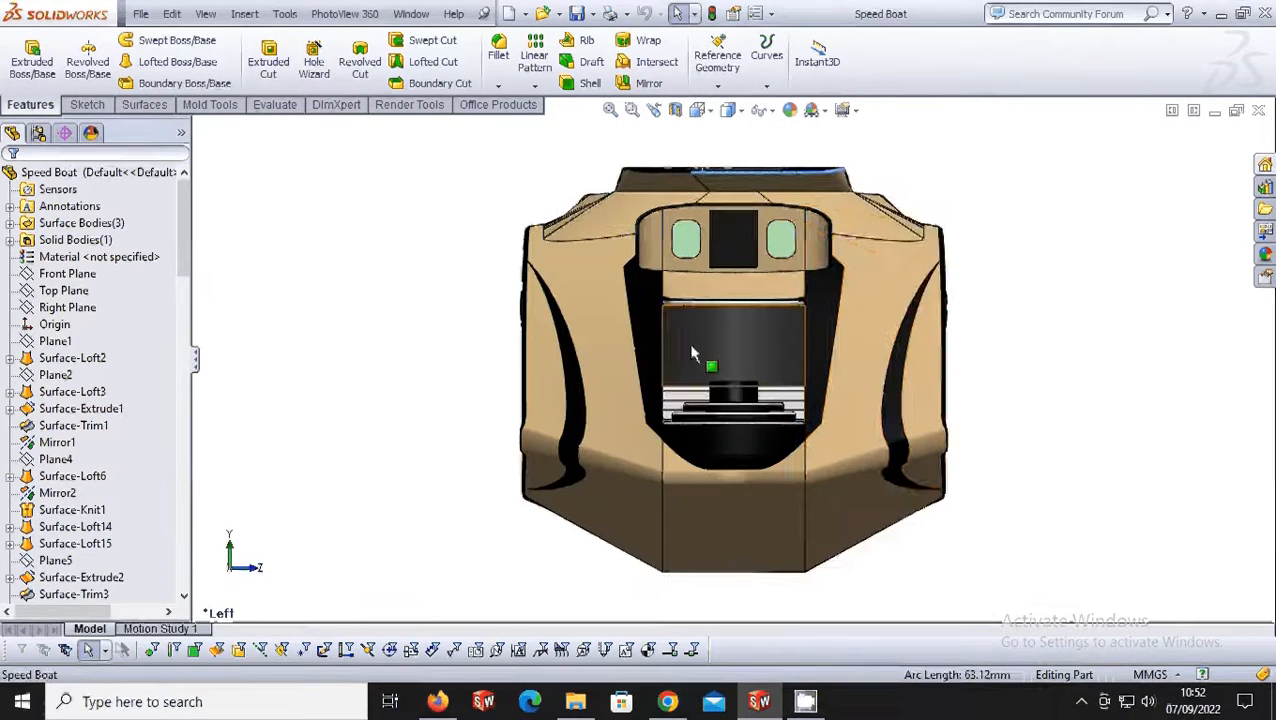
pyautogui.scroll(1, 825, 428)
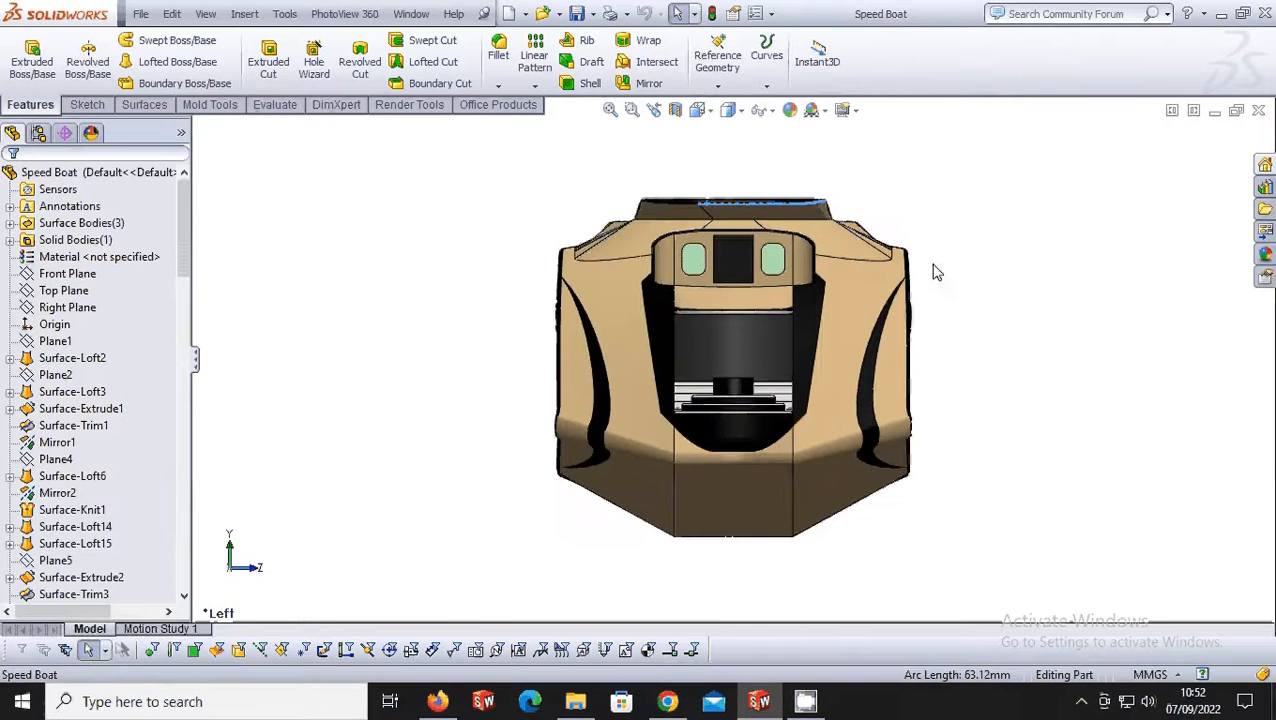
# Inspect the boat from above and in the Back and Right standard views.
pyautogui.moveTo(968, 273); pyautogui.dragTo(953, 362, button='middle')
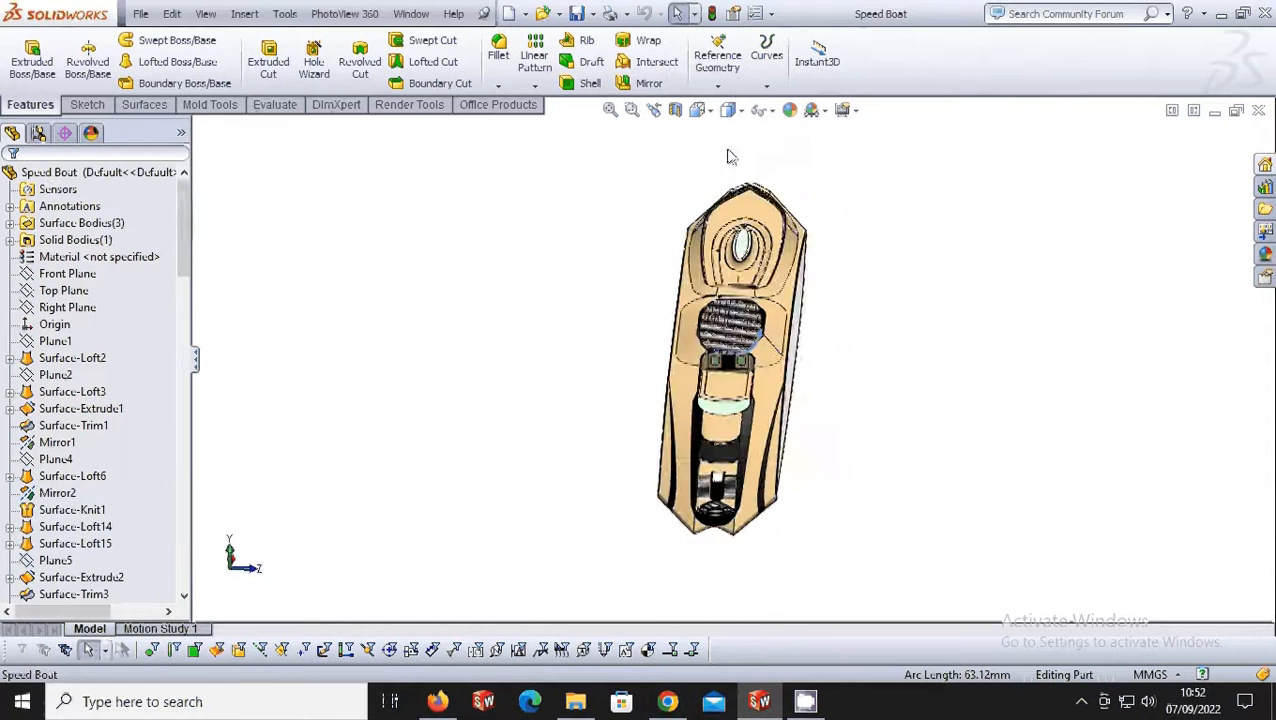
pyautogui.click(697, 110)
pyautogui.click(752, 185)
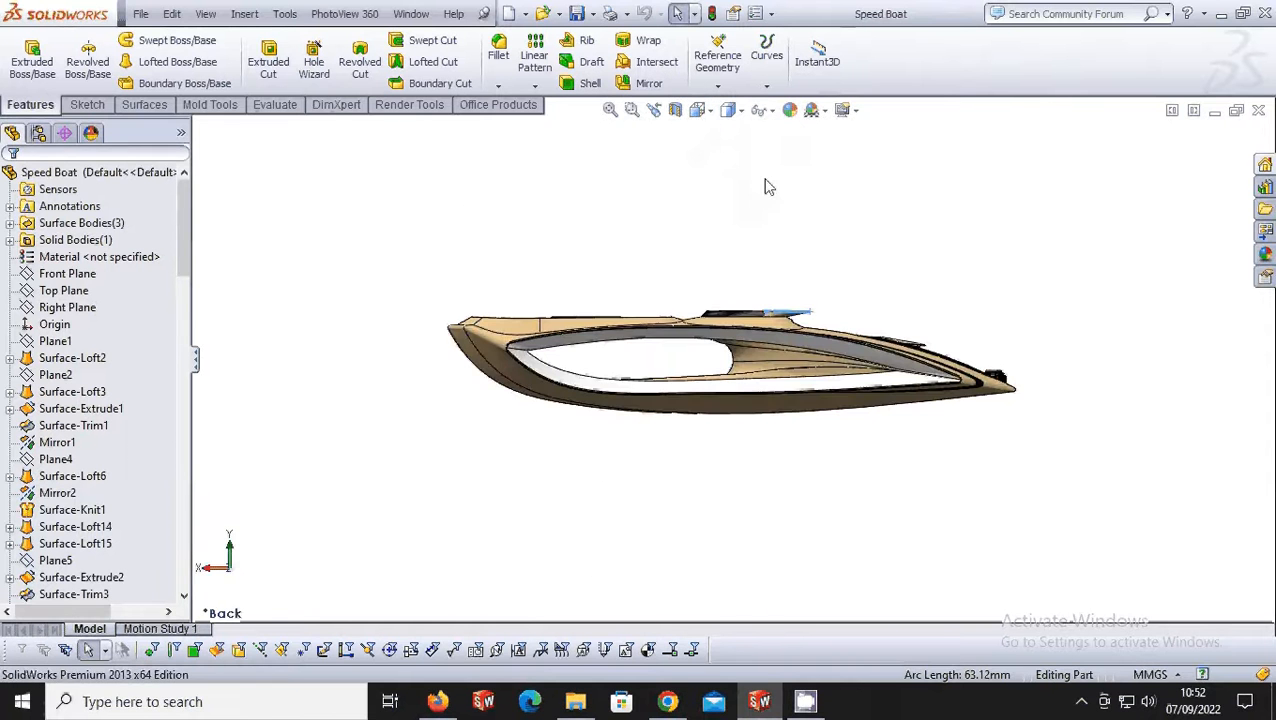
pyautogui.click(716, 116)
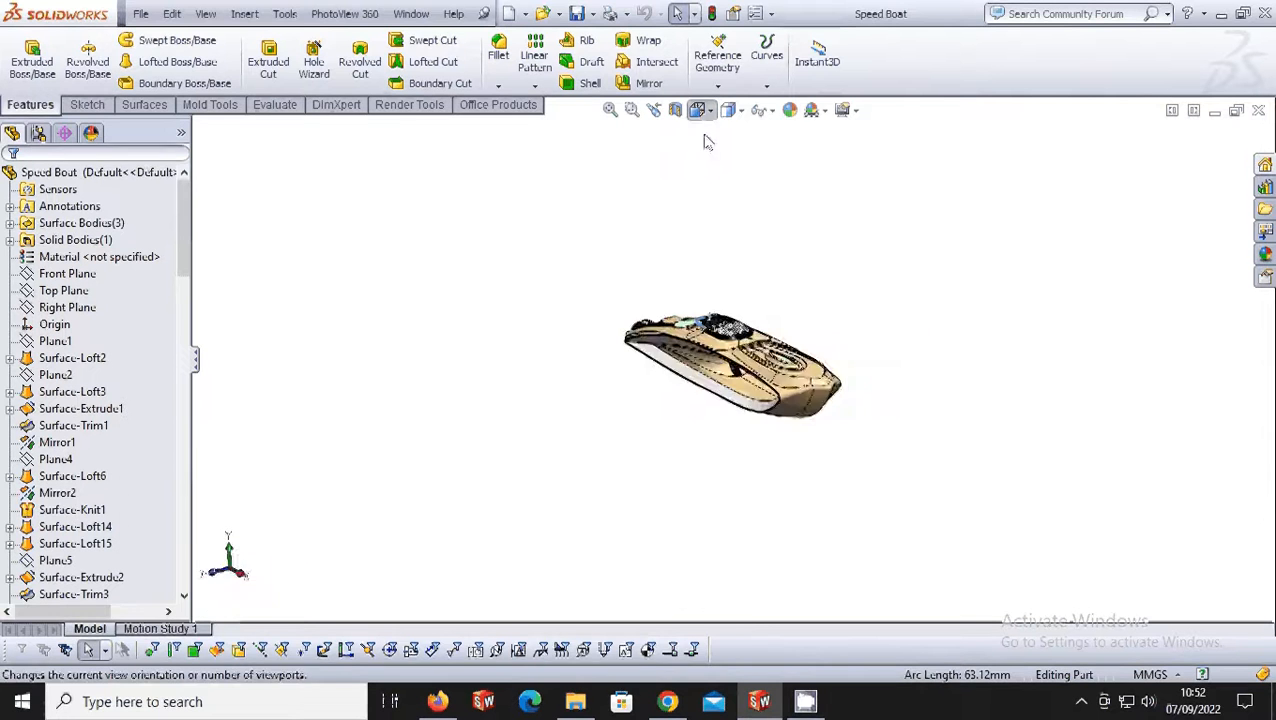
pyautogui.click(855, 247)
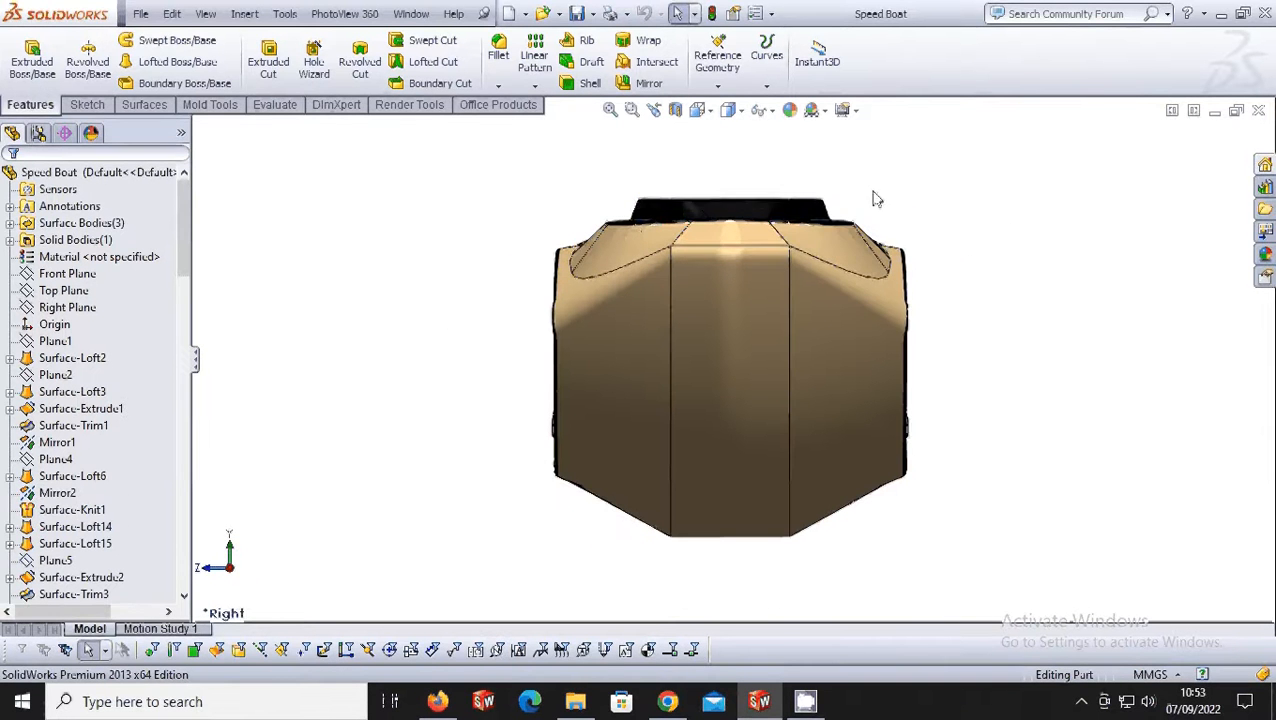
# Examine the boat's stern, canopy and deck details in an angled overall view.
pyautogui.moveTo(874, 199); pyautogui.dragTo(587, 273, button='middle')
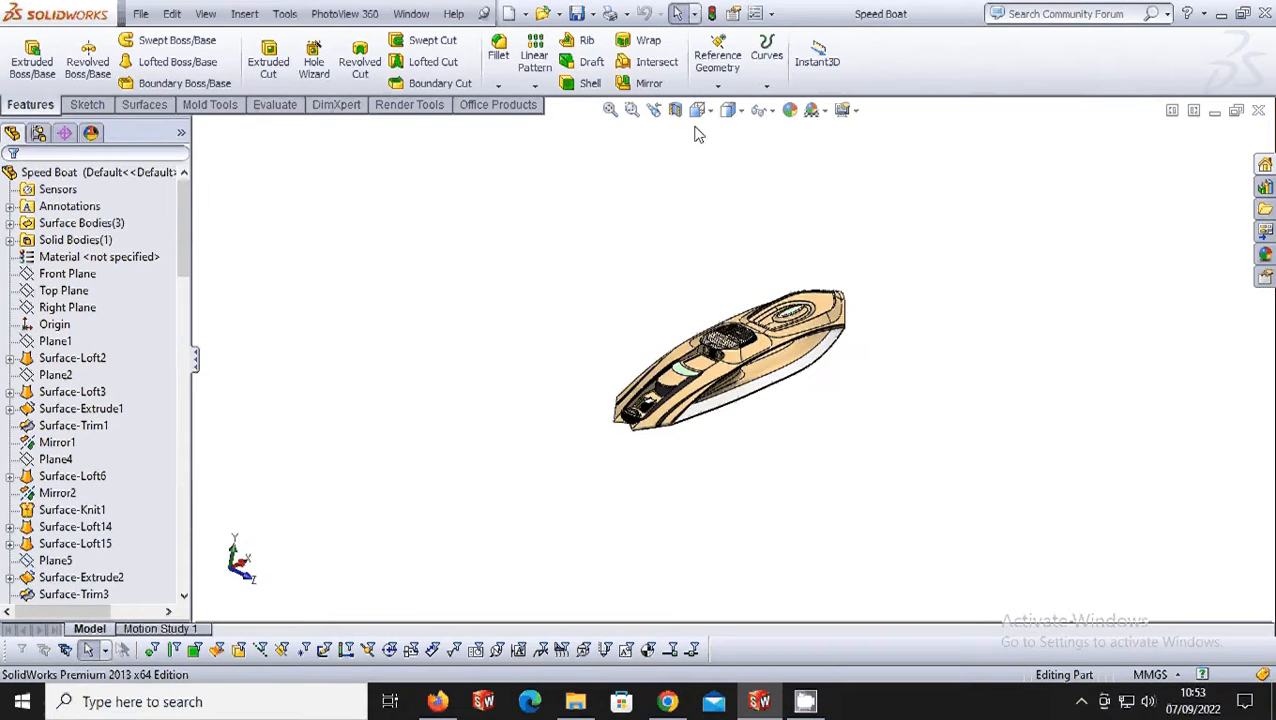
pyautogui.scroll(-3, 815, 359)
pyautogui.moveTo(697, 412); pyautogui.dragTo(669, 385, button='middle')
pyautogui.scroll(2, 660, 385)
pyautogui.scroll(-2, 652, 383)
pyautogui.scroll(-2, 676, 382)
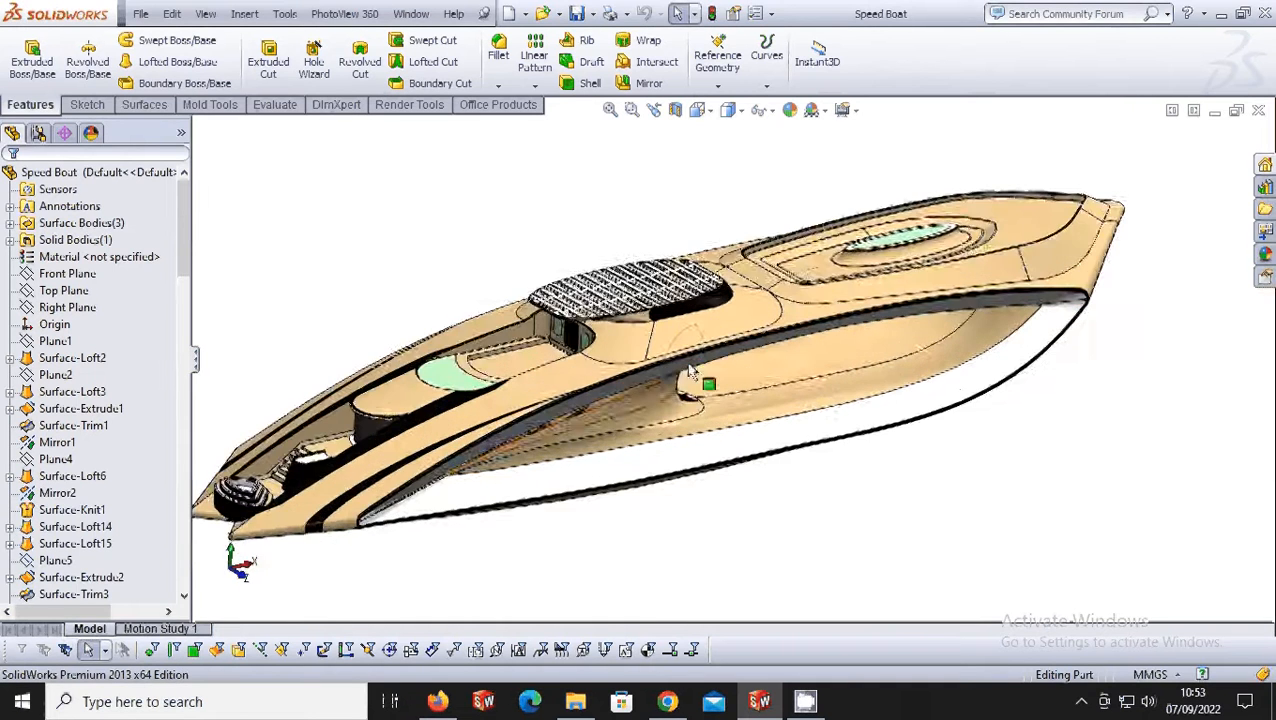
pyautogui.scroll(1, 656, 454)
pyautogui.scroll(1, 659, 458)
pyautogui.scroll(-1, 659, 458)
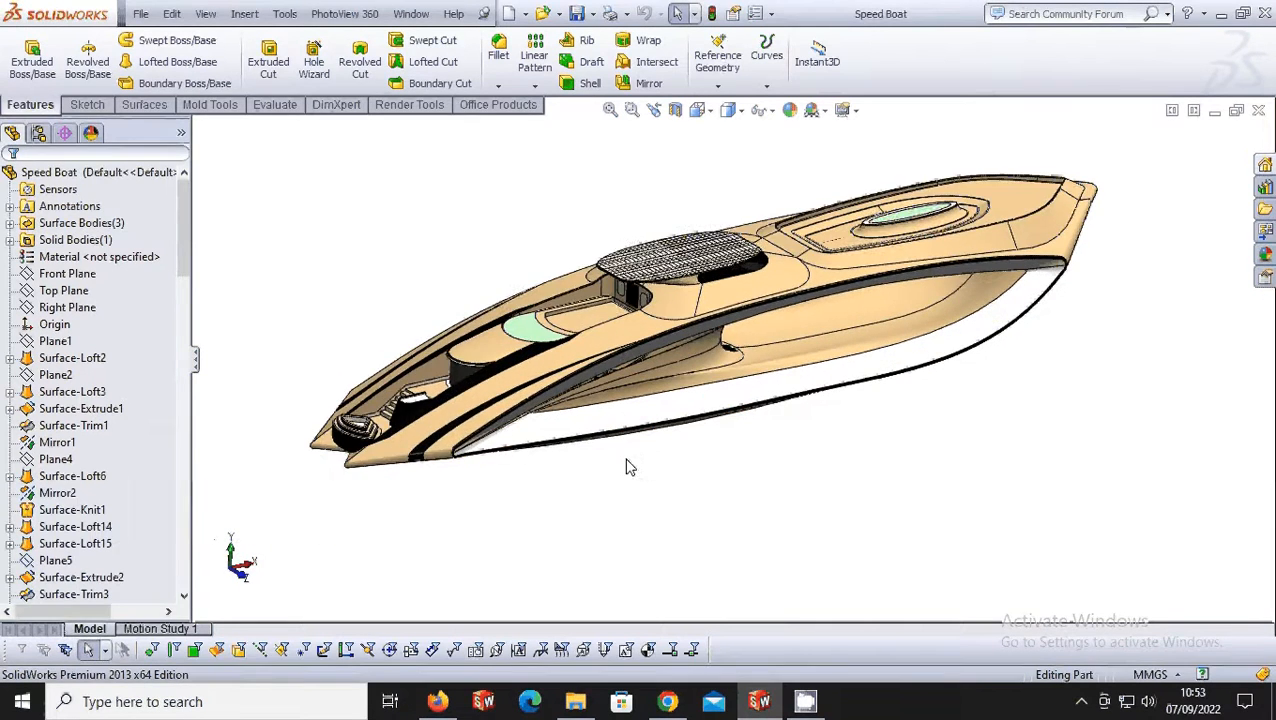
pyautogui.moveTo(435, 543); pyautogui.dragTo(427, 521, button='middle')
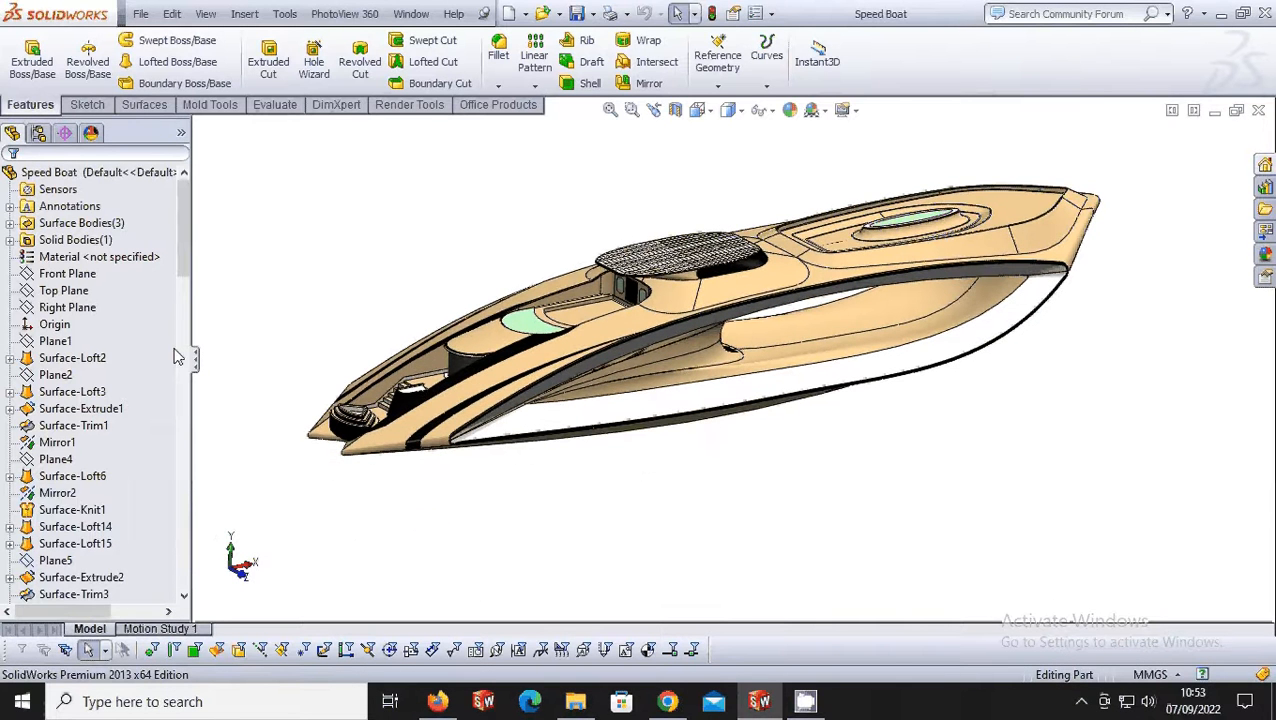
# Roll the model's feature history back to just after Surface-Loft2.
pyautogui.moveTo(183, 257); pyautogui.dragTo(183, 588)
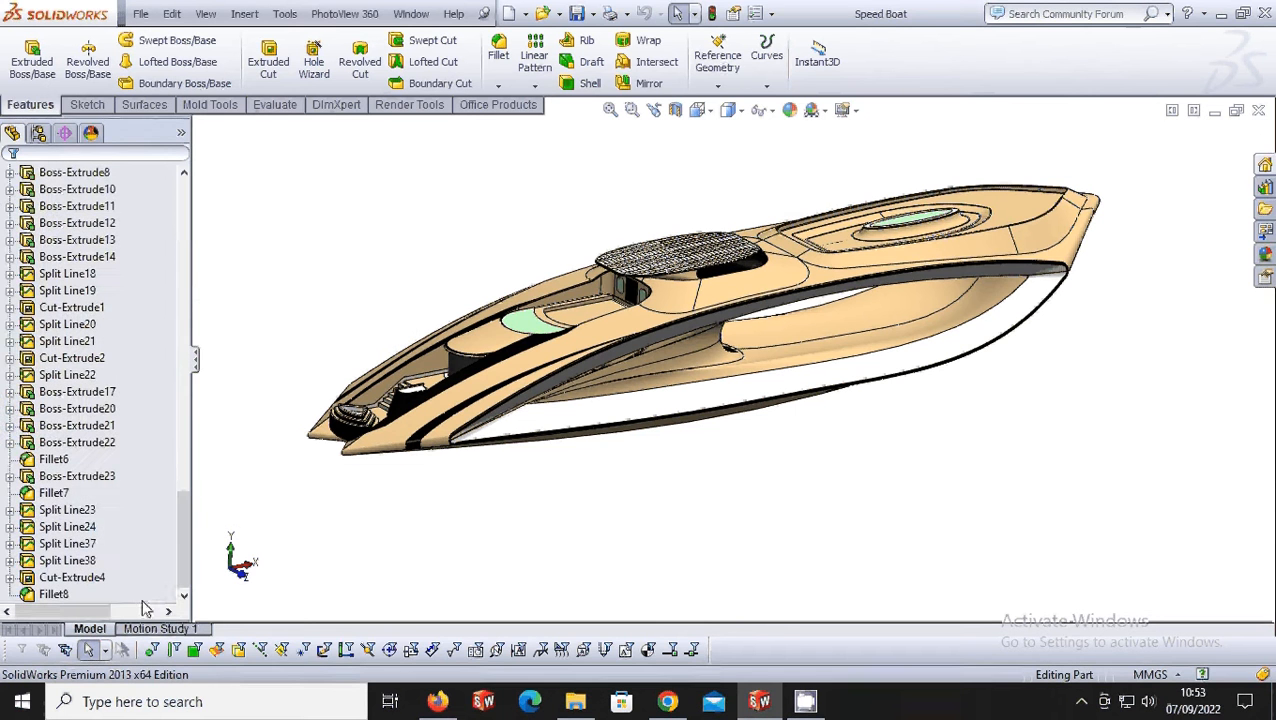
pyautogui.moveTo(141, 603); pyautogui.dragTo(131, 352)
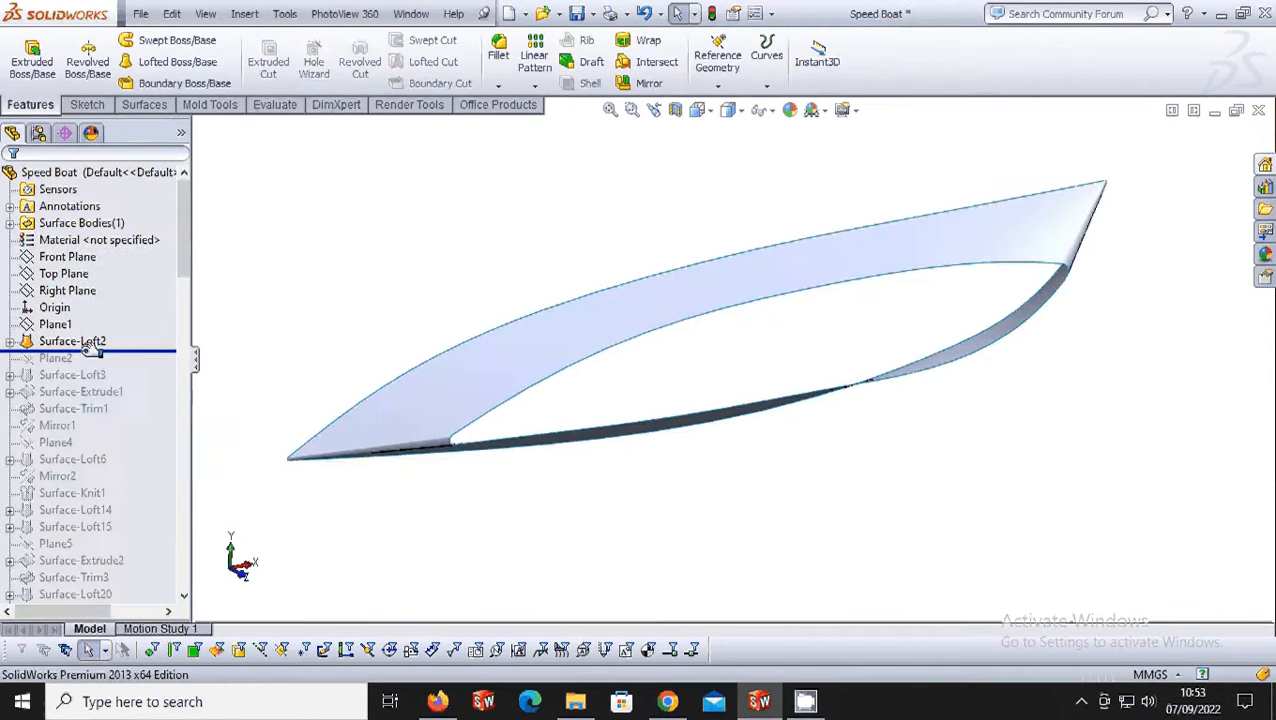
# Review the profiles in Surface-Loft2's definition and roll the model forward to include Surface-Loft3.
pyautogui.click(72, 346)
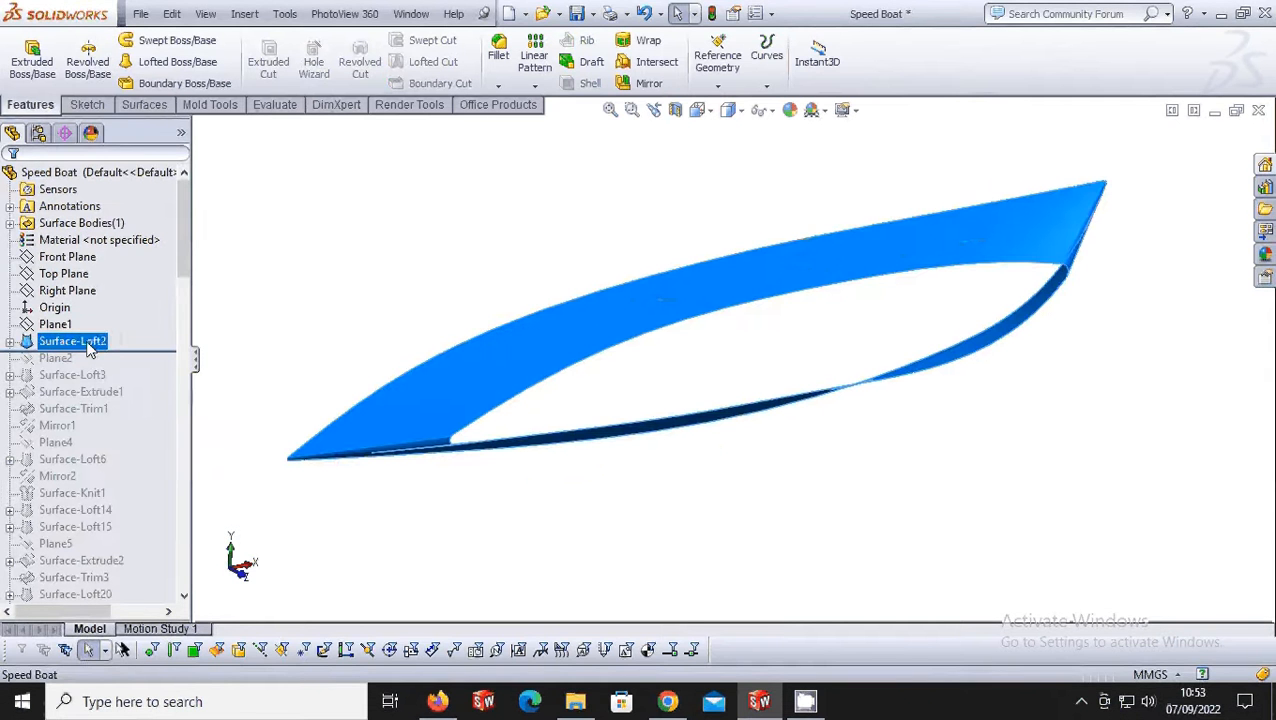
pyautogui.rightClick(88, 348)
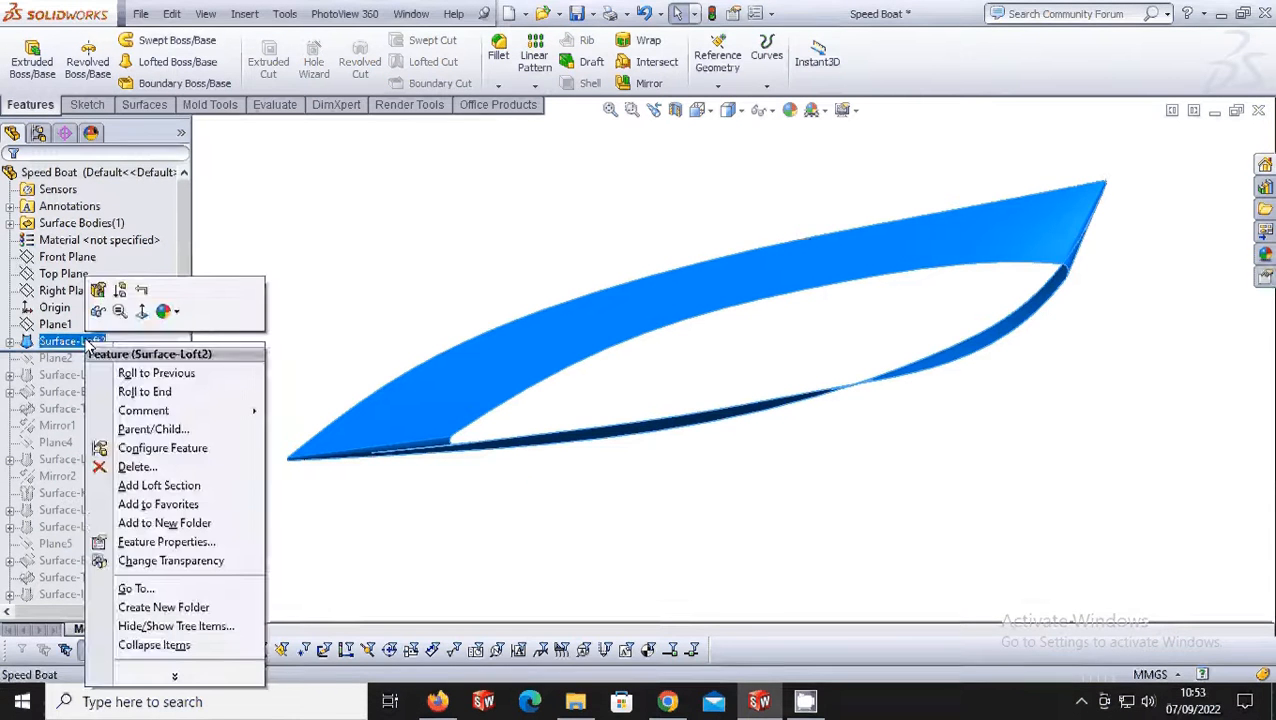
pyautogui.click(88, 297)
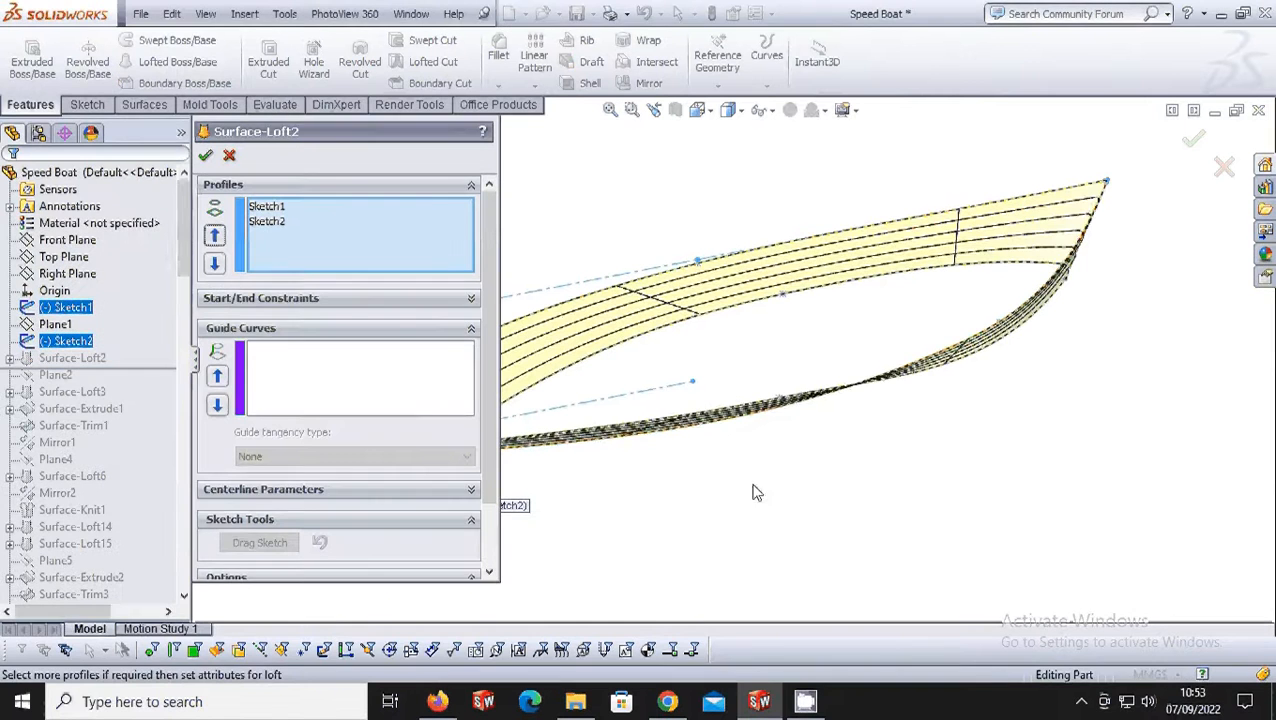
pyautogui.click(205, 155)
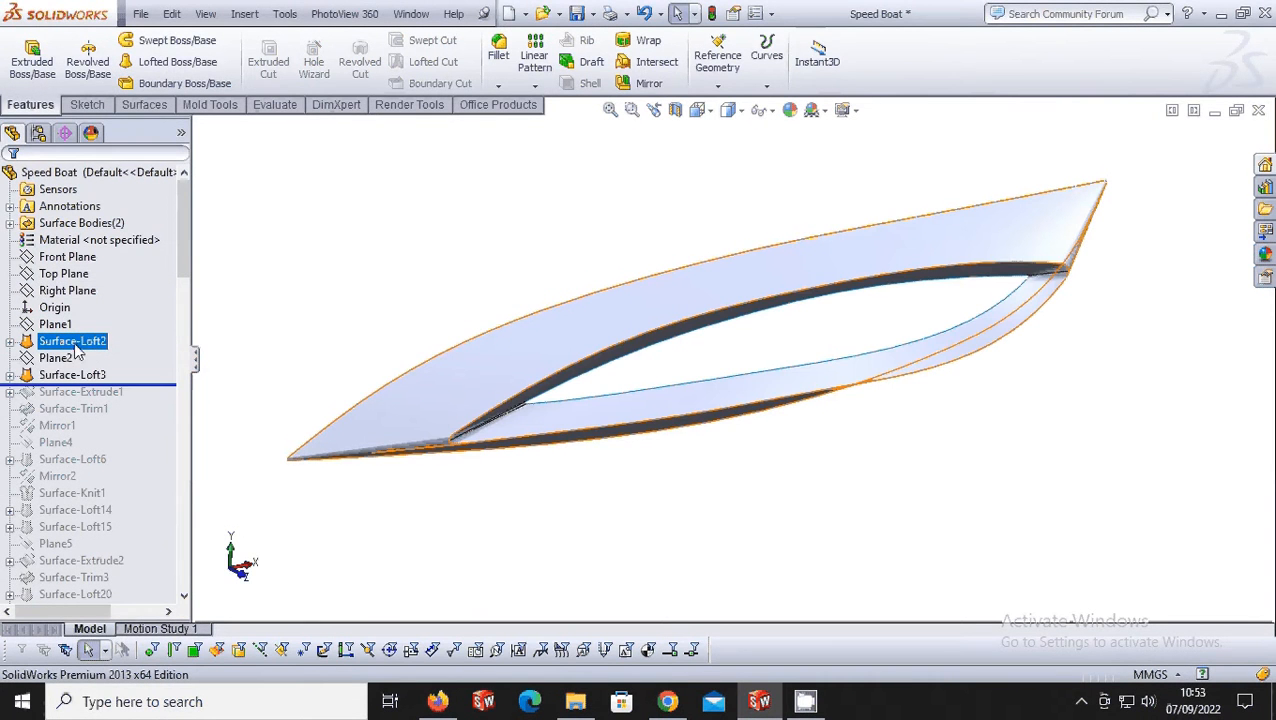
# Make Surface-Loft2's Sketch1 and Sketch2 visible in the model and highlight Sketch2.
pyautogui.doubleClick(74, 343)
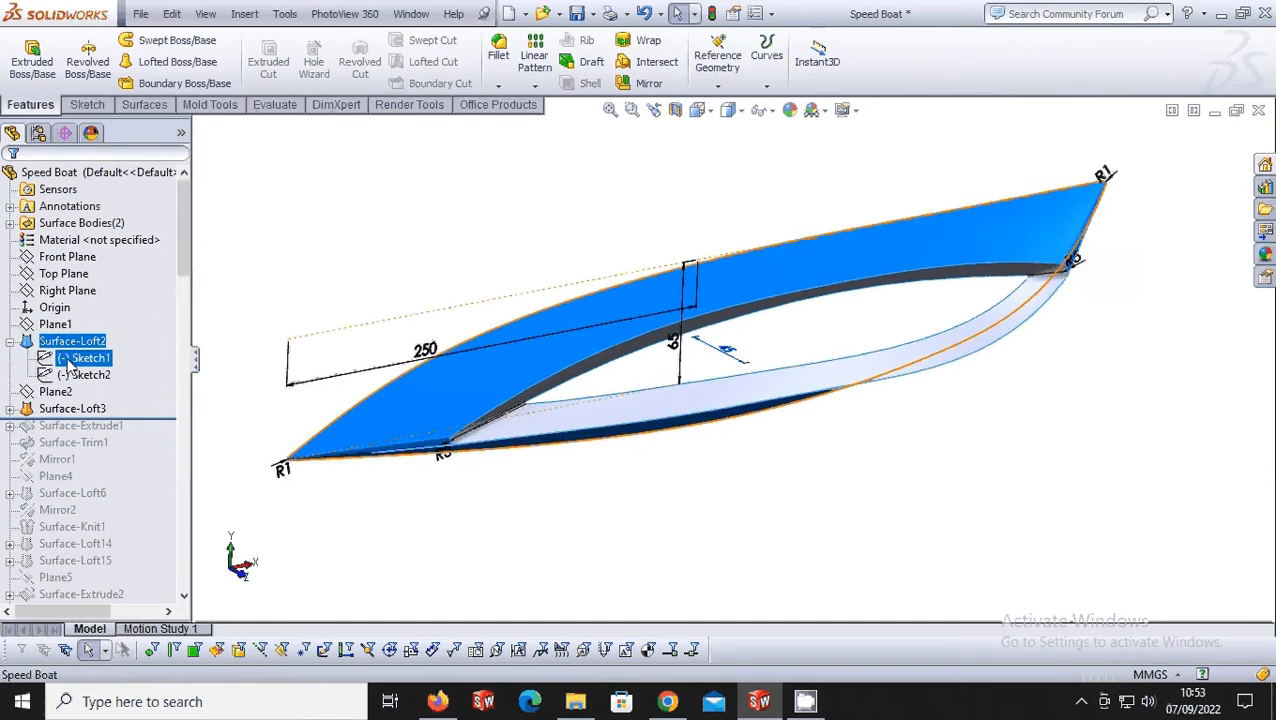
pyautogui.rightClick(77, 376)
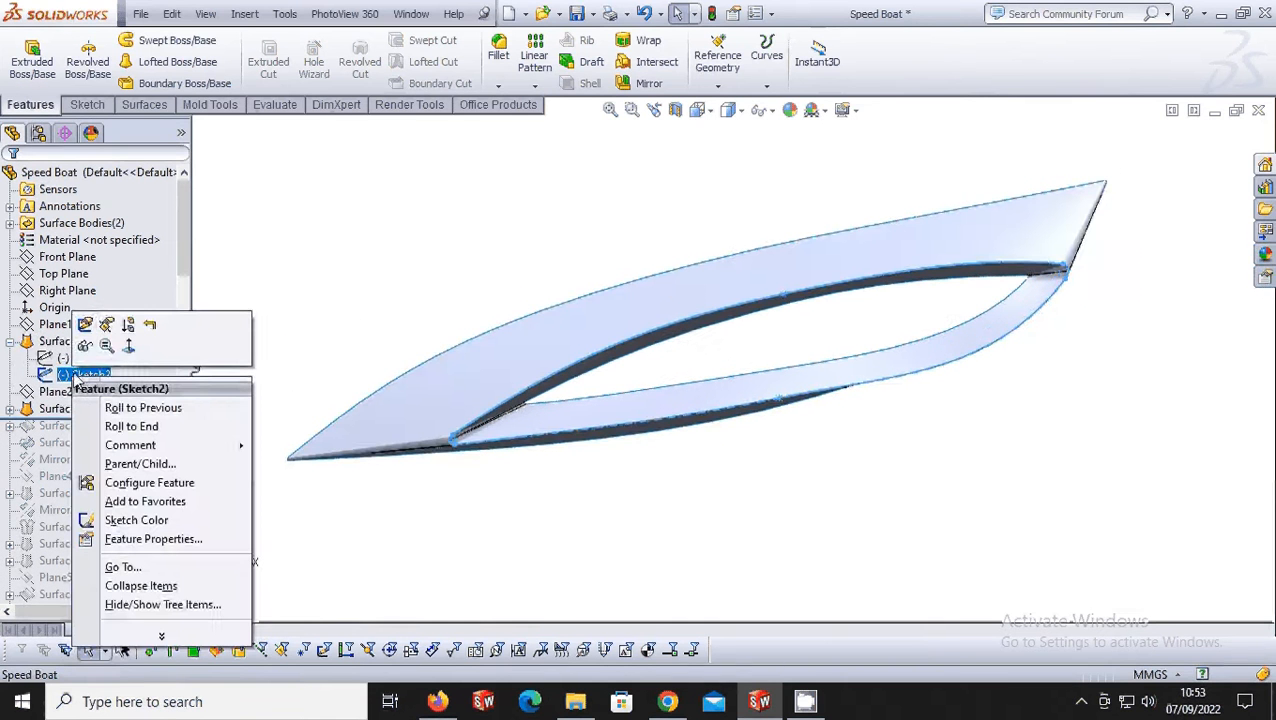
pyautogui.rightClick(77, 356)
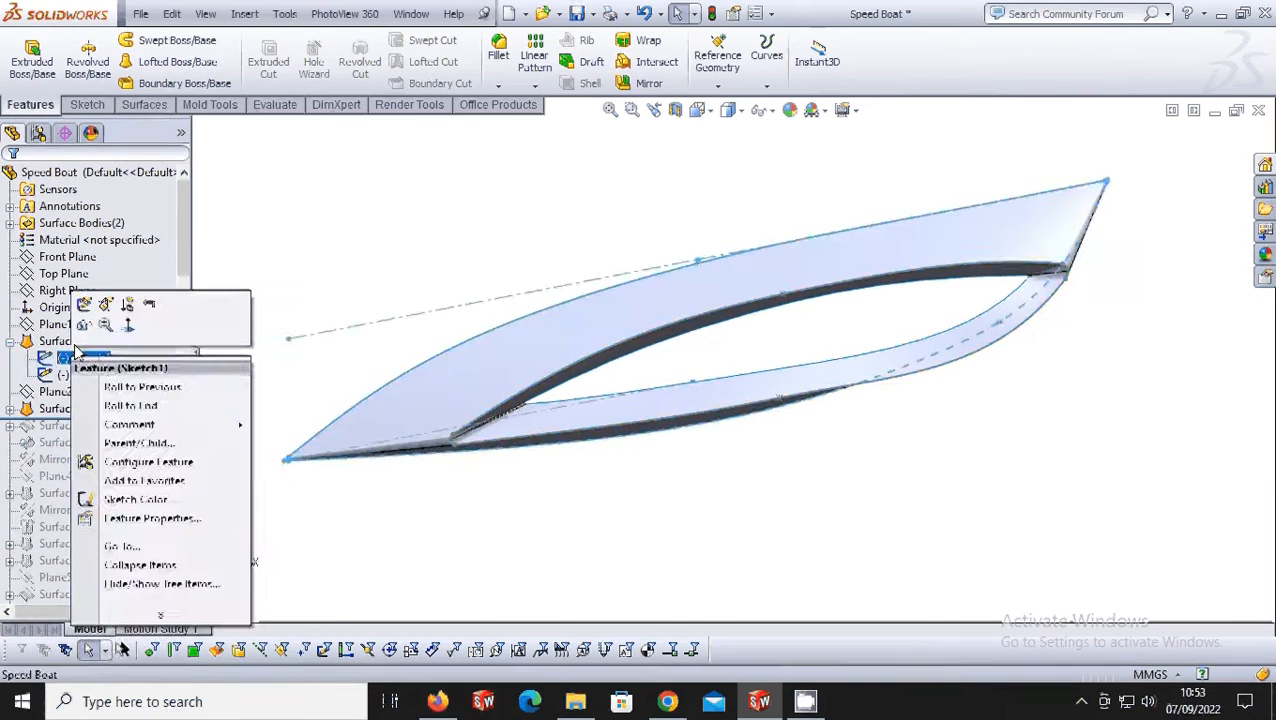
pyautogui.click(149, 303)
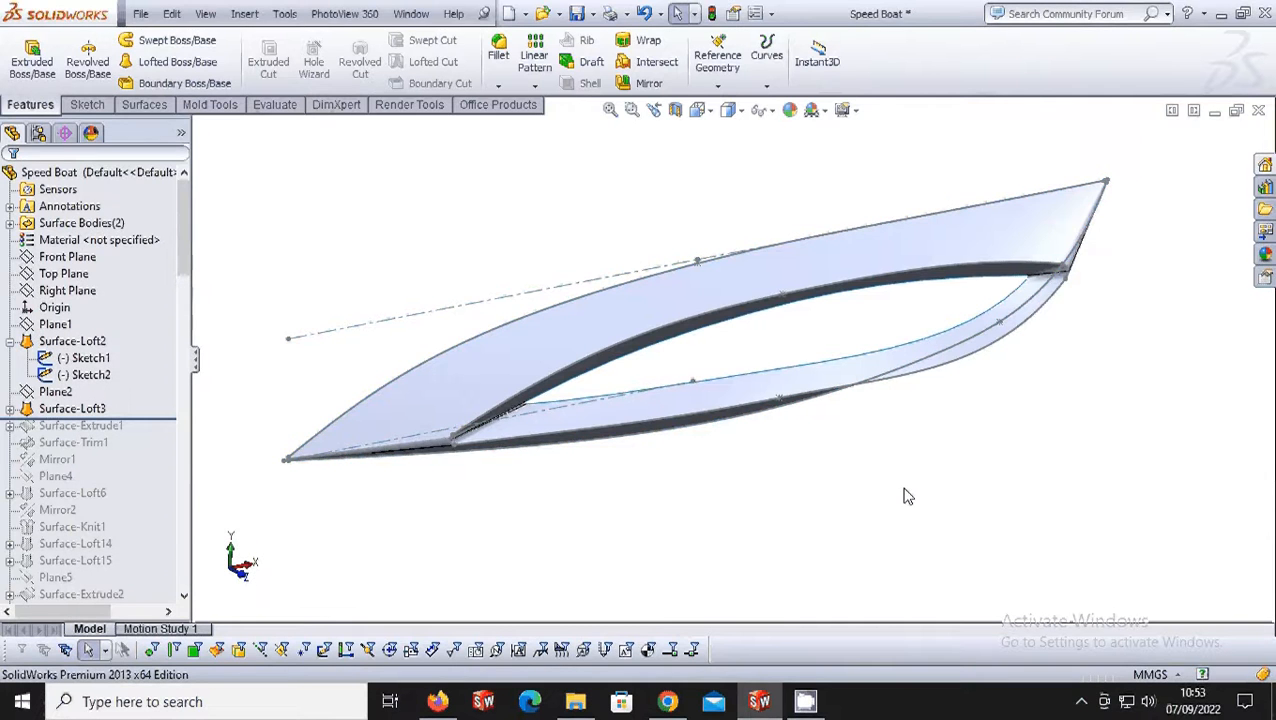
pyautogui.moveTo(891, 490); pyautogui.dragTo(907, 420, button='middle')
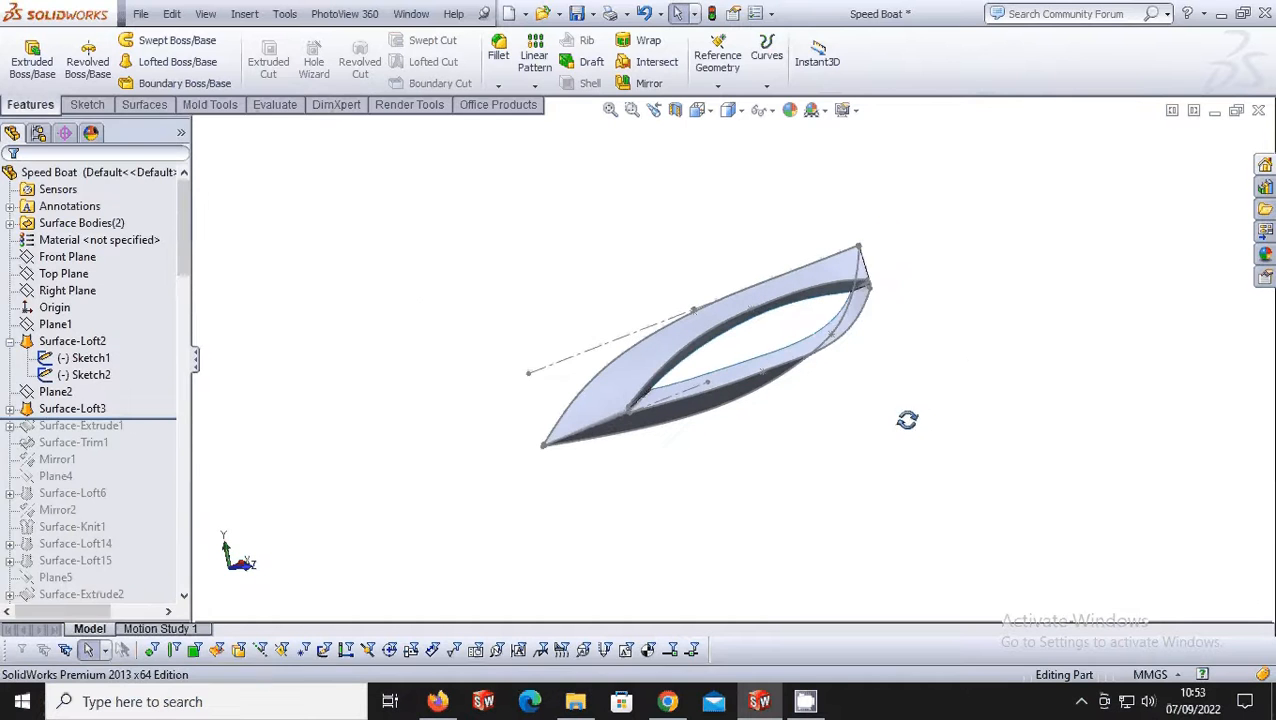
pyautogui.click(98, 380)
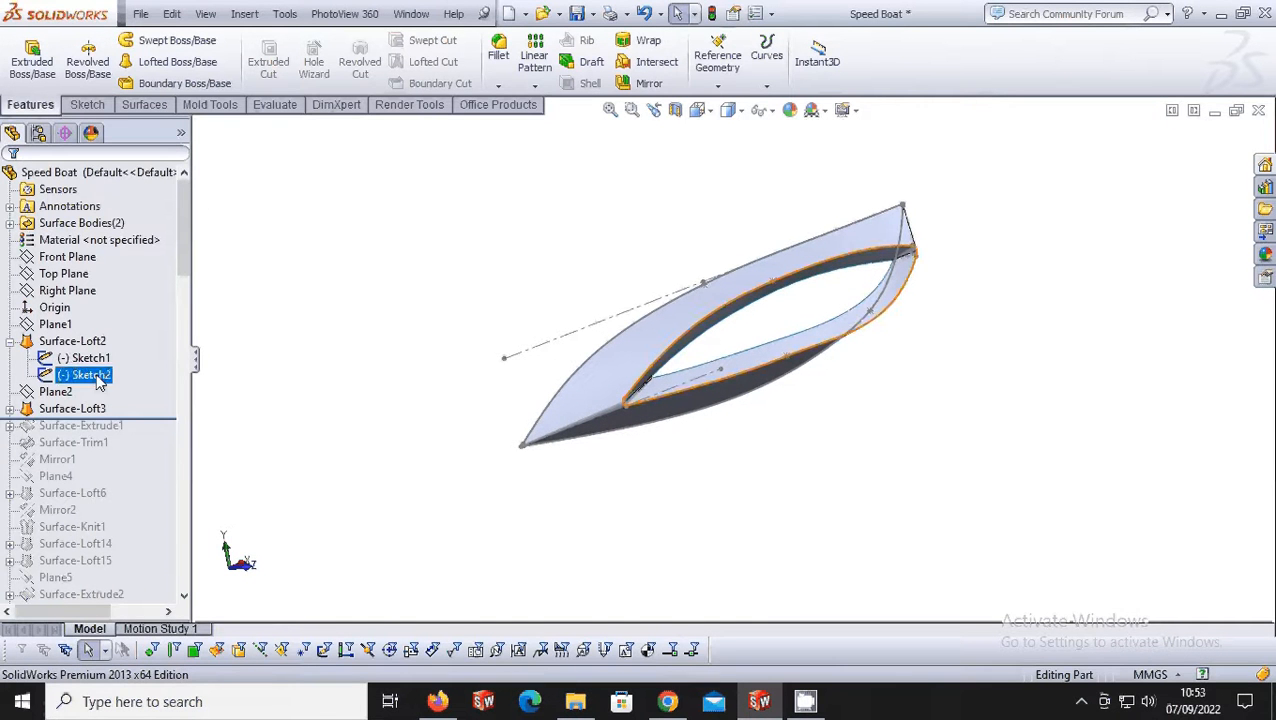
# Hide Surface-Loft2's Sketch1 and Sketch2 and roll the model forward to include Surface-Extrude1.
pyautogui.click(92, 358)
pyautogui.rightClick(96, 357)
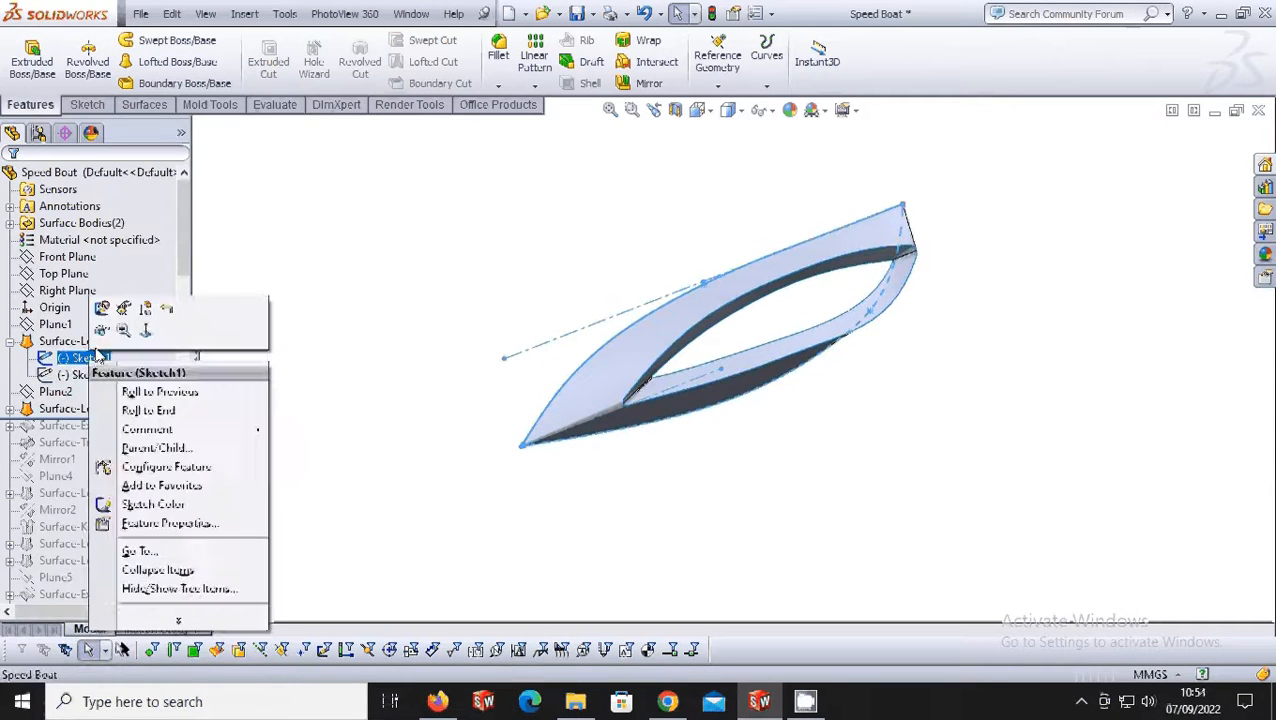
pyautogui.click(325, 410)
pyautogui.moveTo(123, 419); pyautogui.dragTo(132, 436)
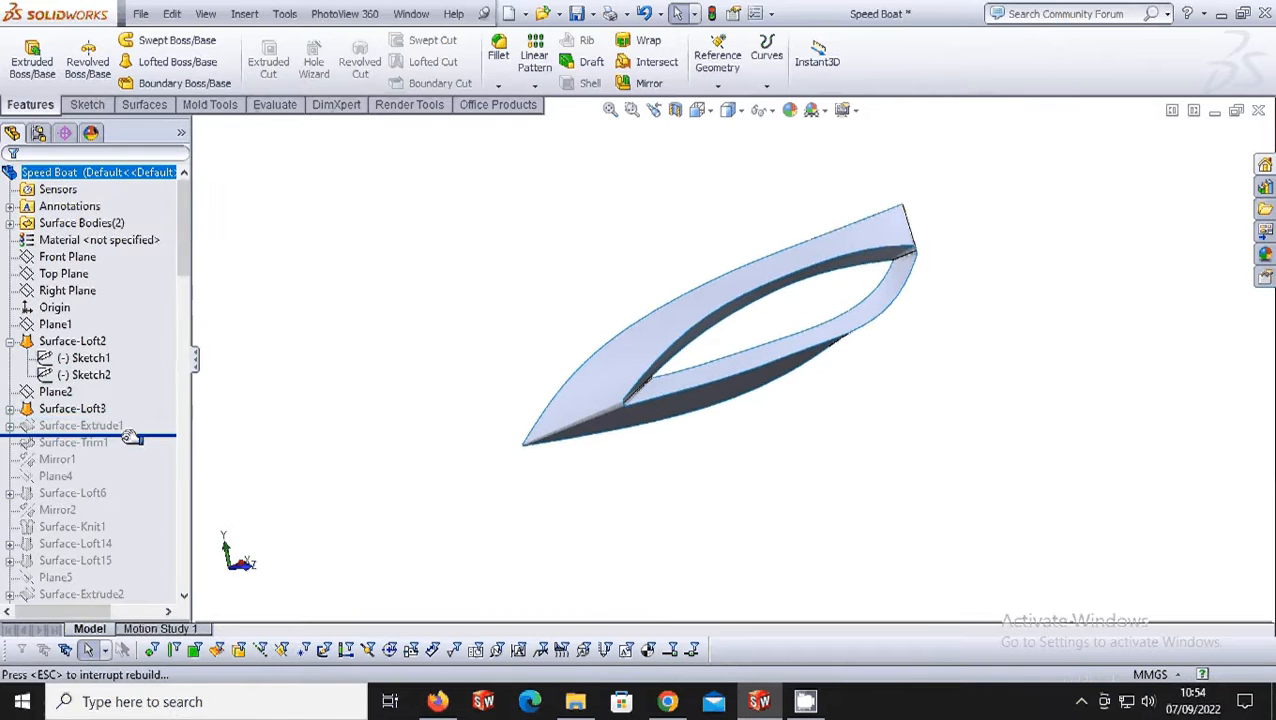
# Review the edge and Sketch4 profiles in Surface-Loft3's definition.
pyautogui.click(75, 409)
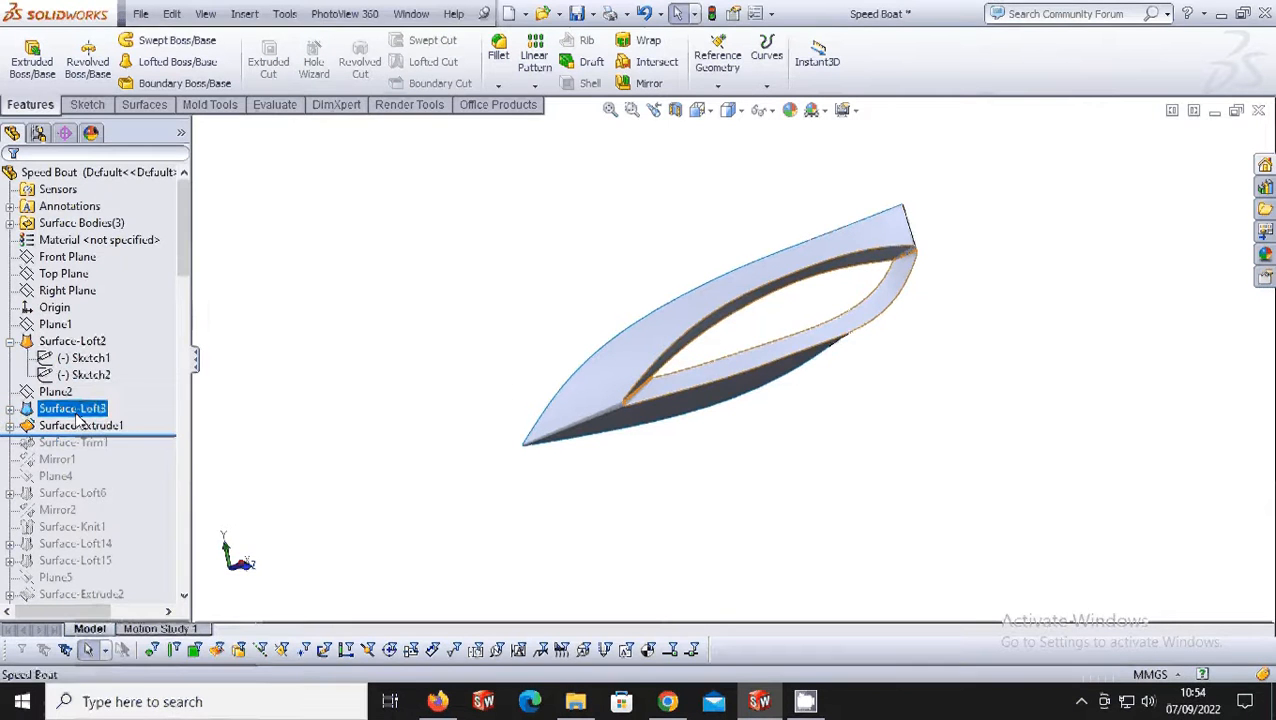
pyautogui.rightClick(79, 420)
pyautogui.click(117, 340)
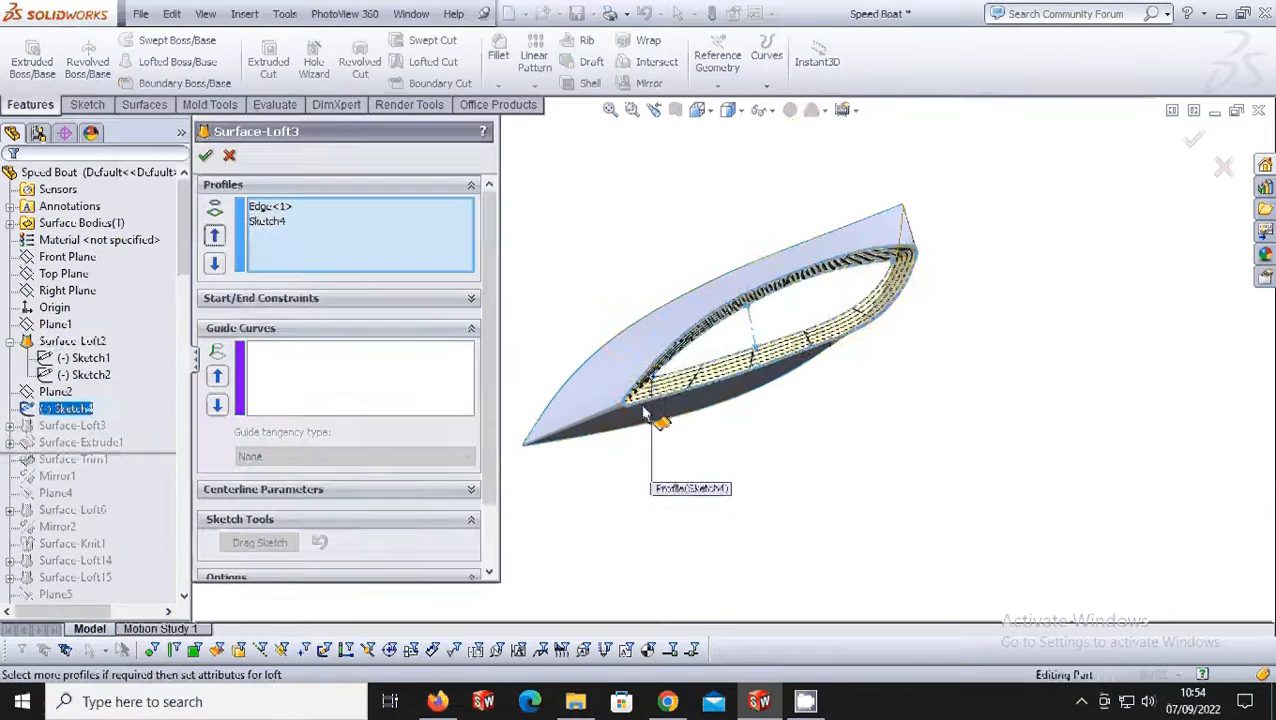
pyautogui.scroll(-4, 645, 413)
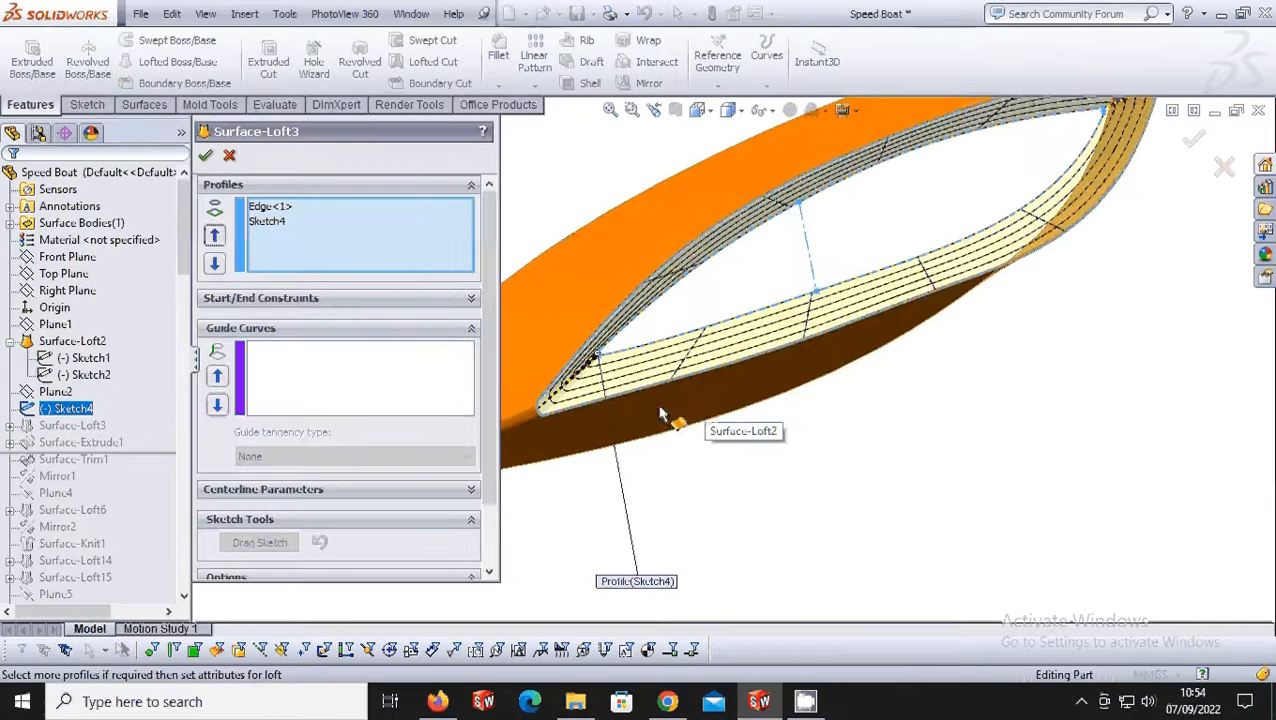
pyautogui.click(205, 157)
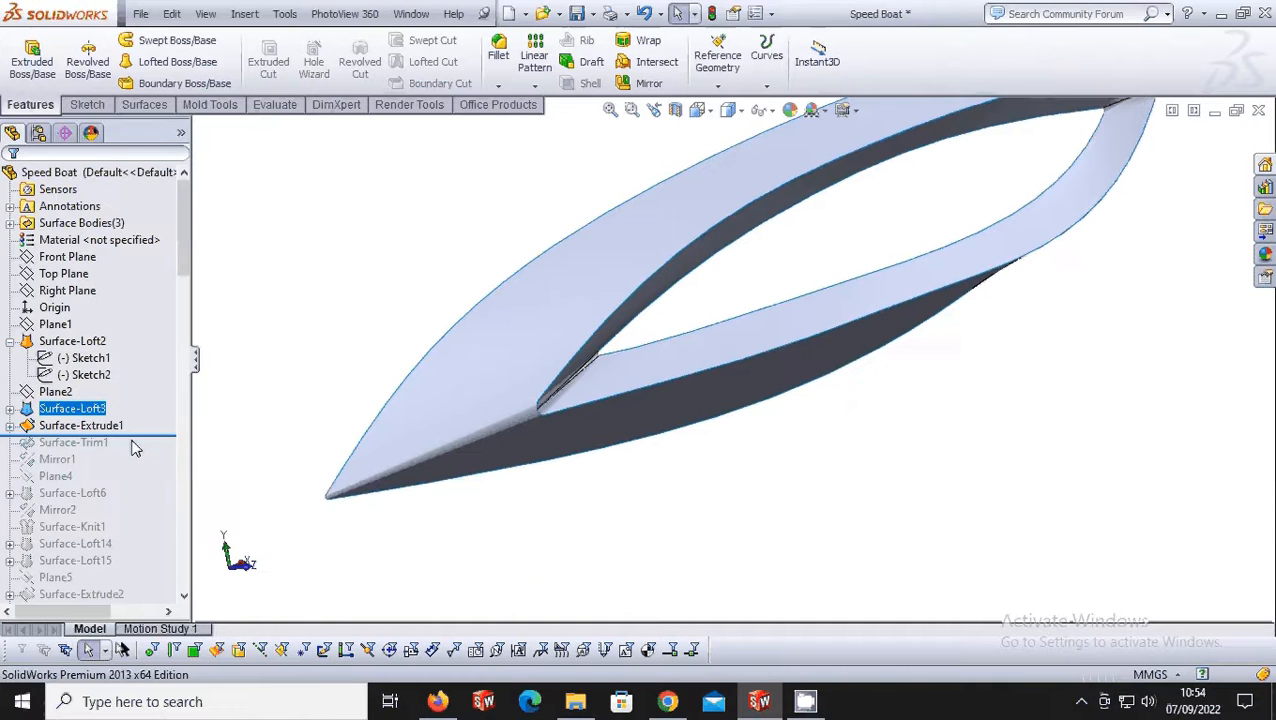
# Roll the model forward to include Surface-Trim1 and show the hidden Surface-Extrude1 body.
pyautogui.moveTo(133, 437); pyautogui.dragTo(142, 456)
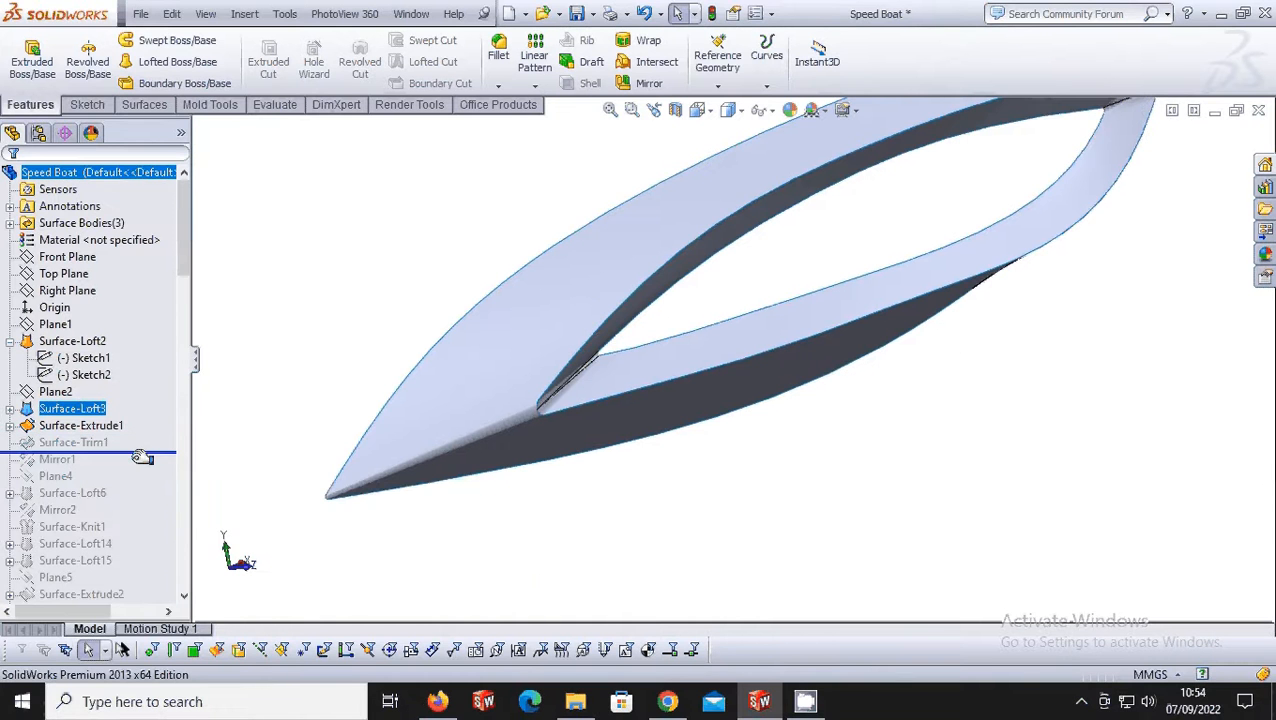
pyautogui.click(113, 428)
pyautogui.rightClick(113, 430)
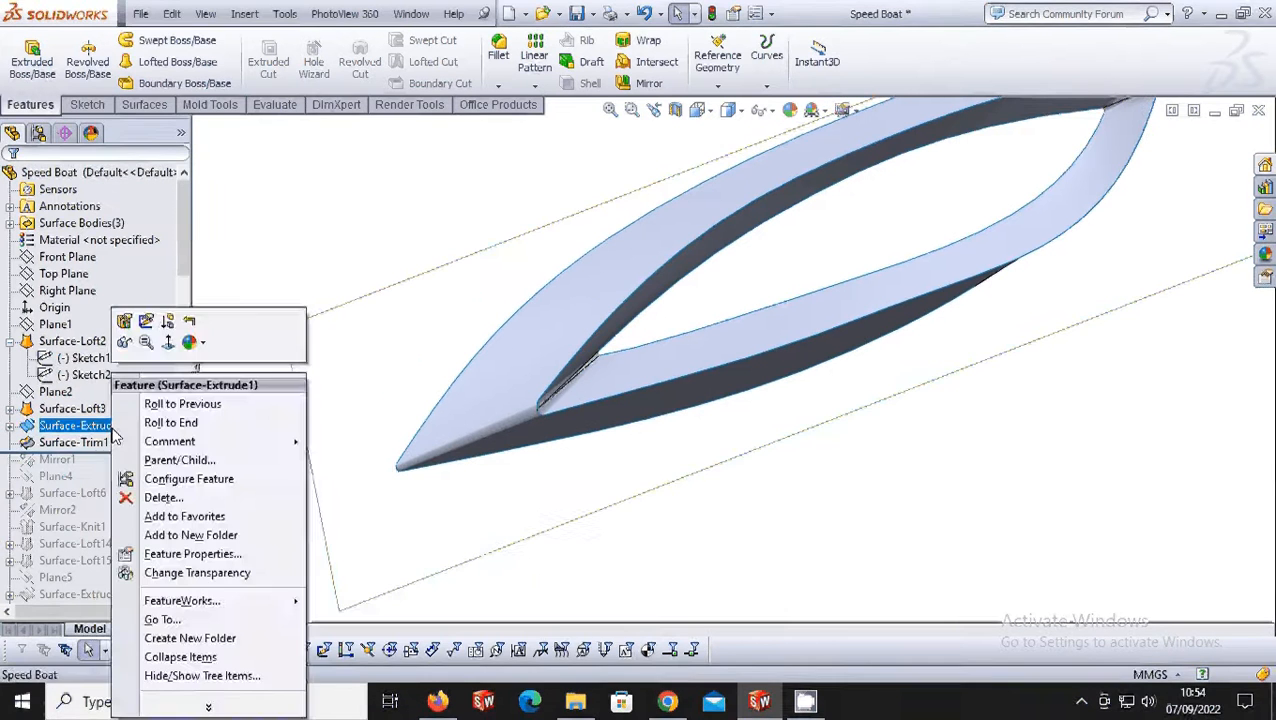
pyautogui.press('Escape')
pyautogui.moveTo(582, 411); pyautogui.dragTo(649, 373, button='middle')
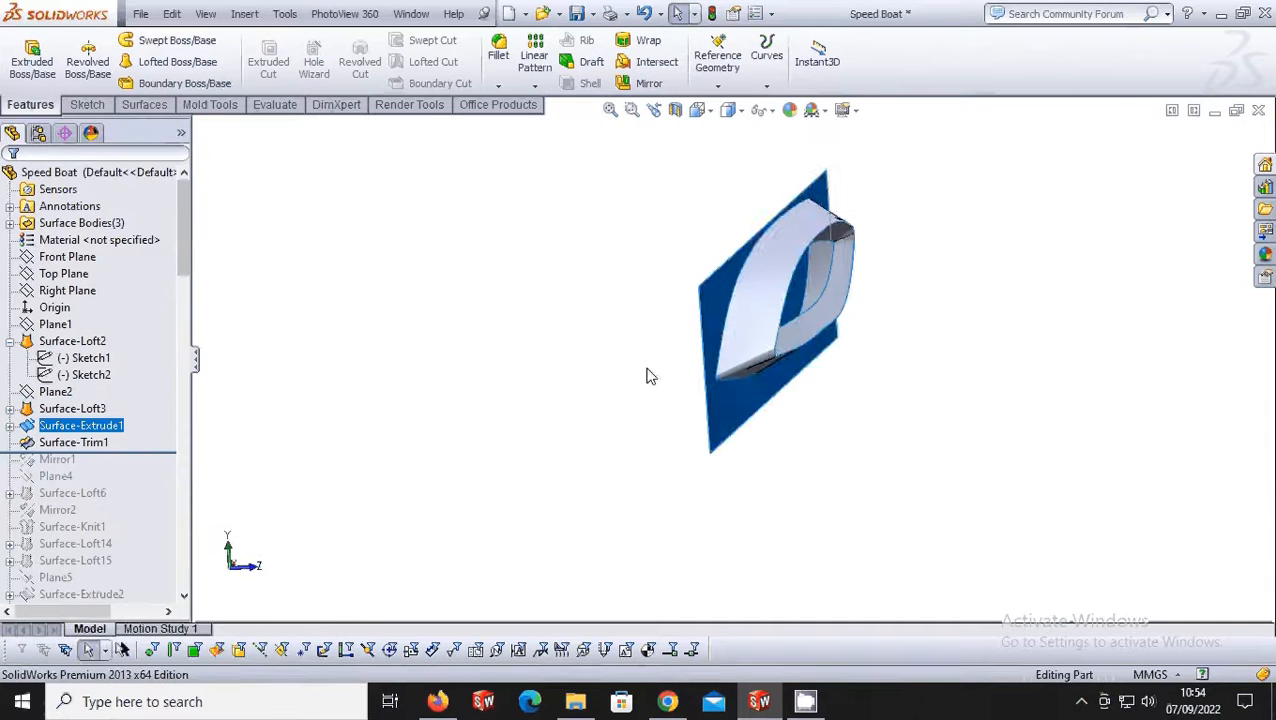
# Review Surface-Trim1's mutual trim definition, including its trimming surfaces and the Surface-Loft2 portion selected for removal.
pyautogui.rightClick(90, 442)
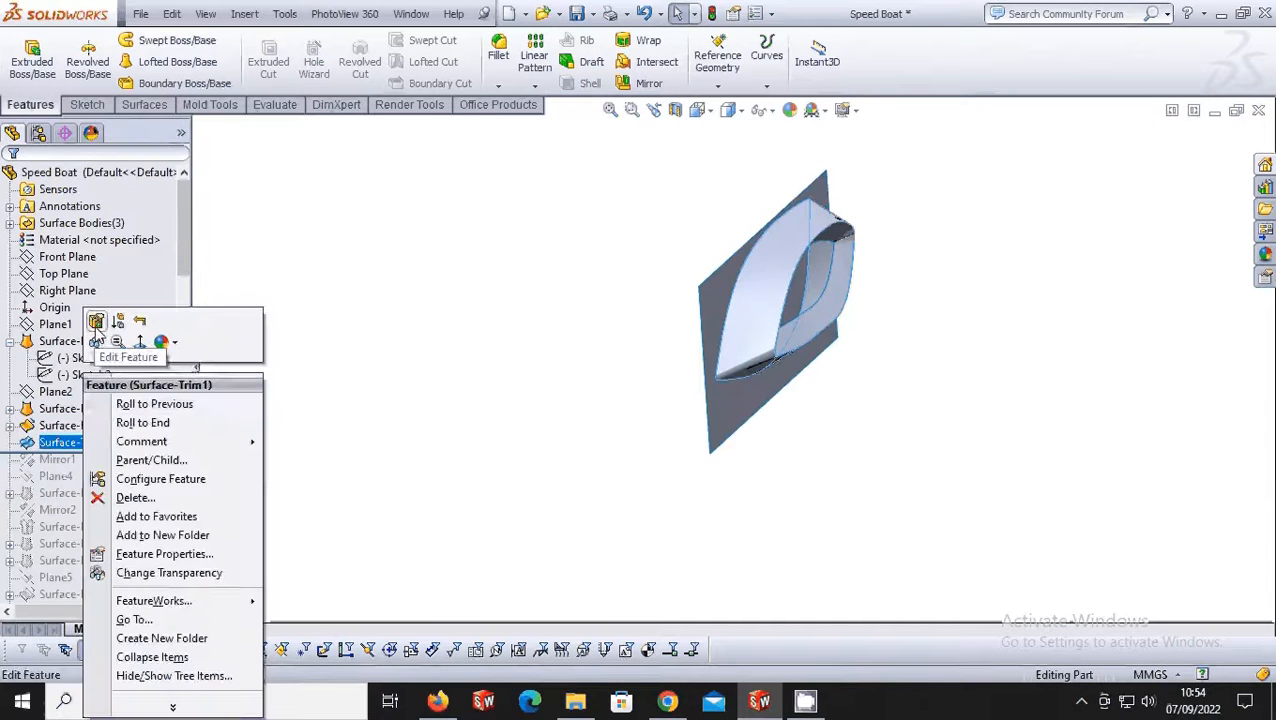
pyautogui.click(96, 323)
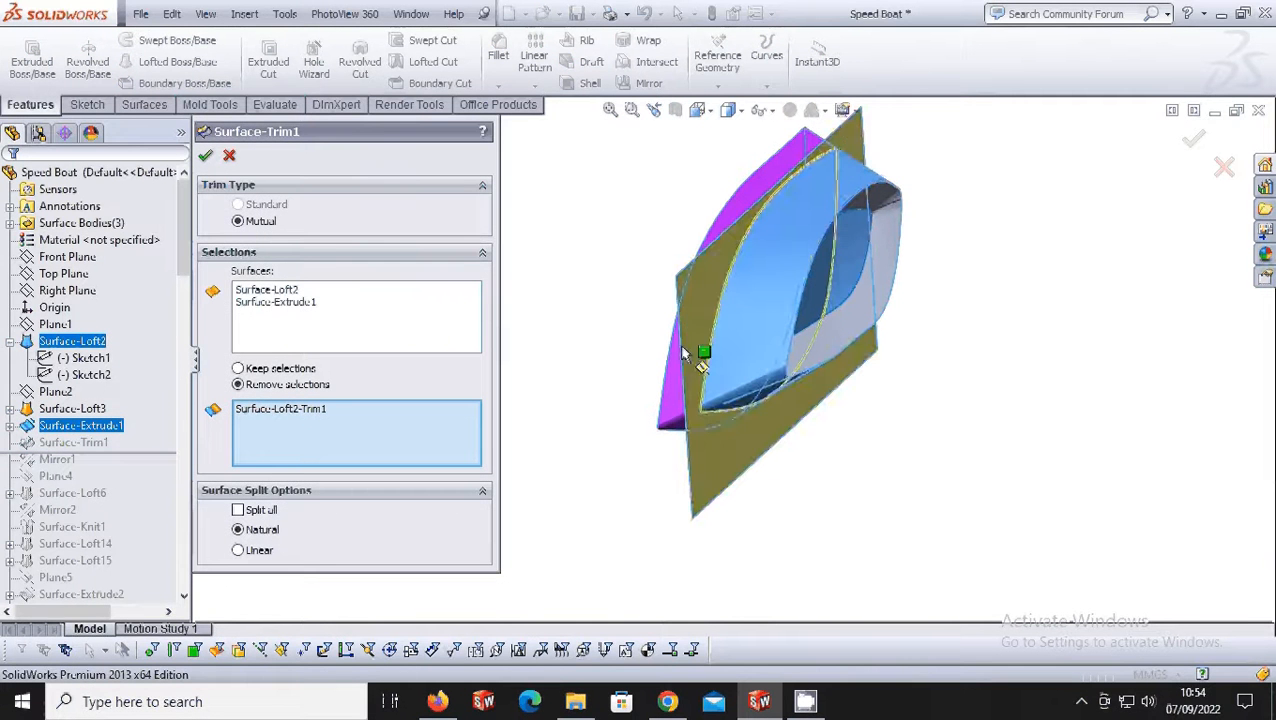
pyautogui.click(306, 408)
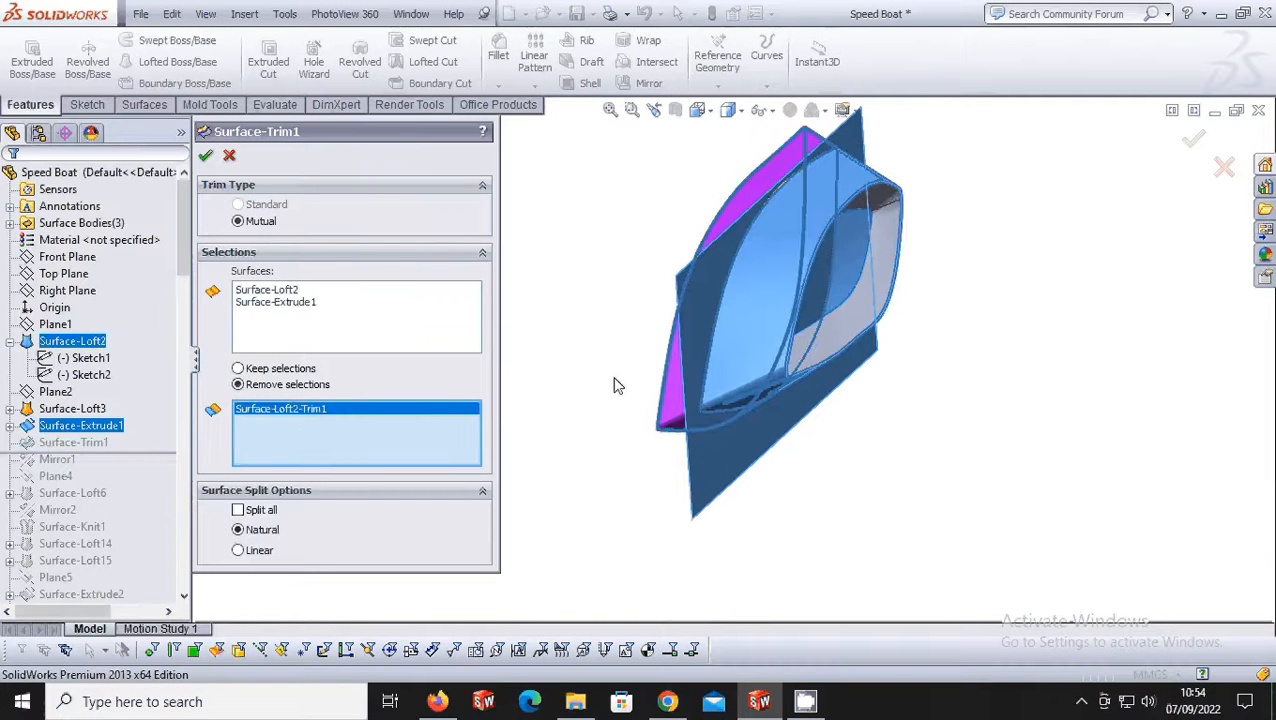
pyautogui.moveTo(677, 386); pyautogui.dragTo(790, 270, button='middle')
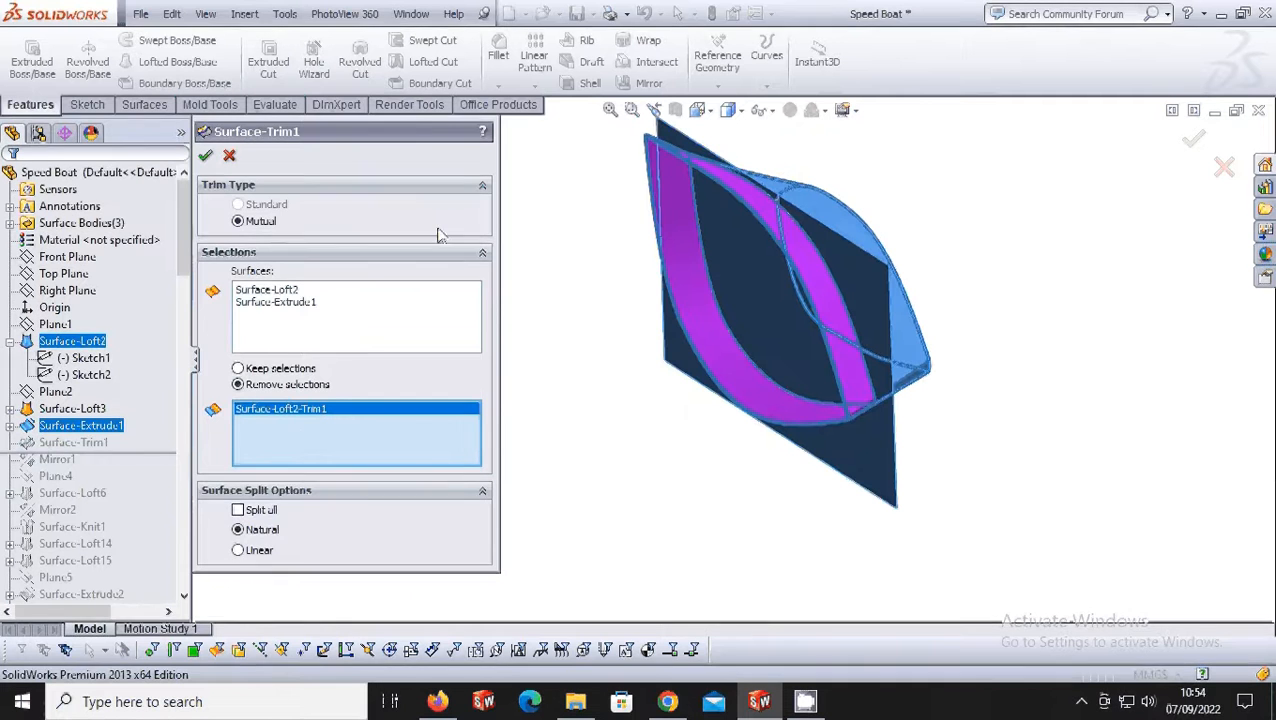
pyautogui.click(209, 157)
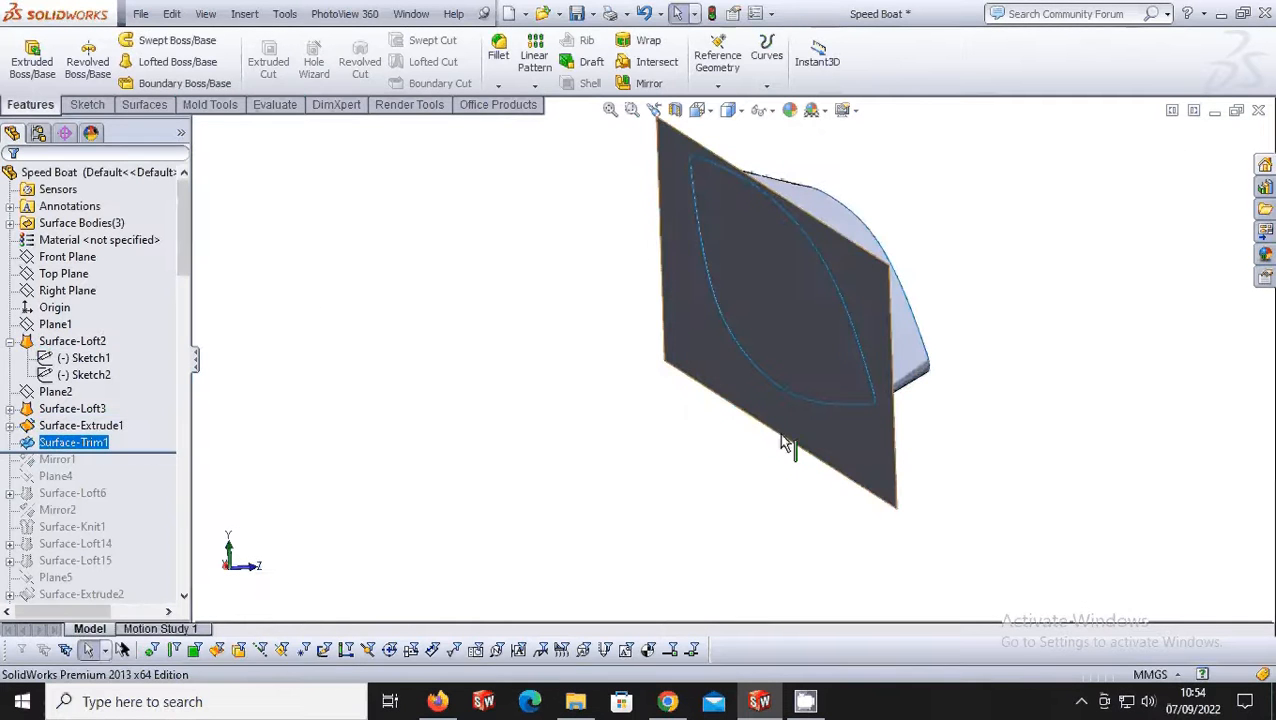
# Hide the flat Surface-Extrude1 body used to trim the hull surface.
pyautogui.rightClick(841, 449)
pyautogui.click(895, 275)
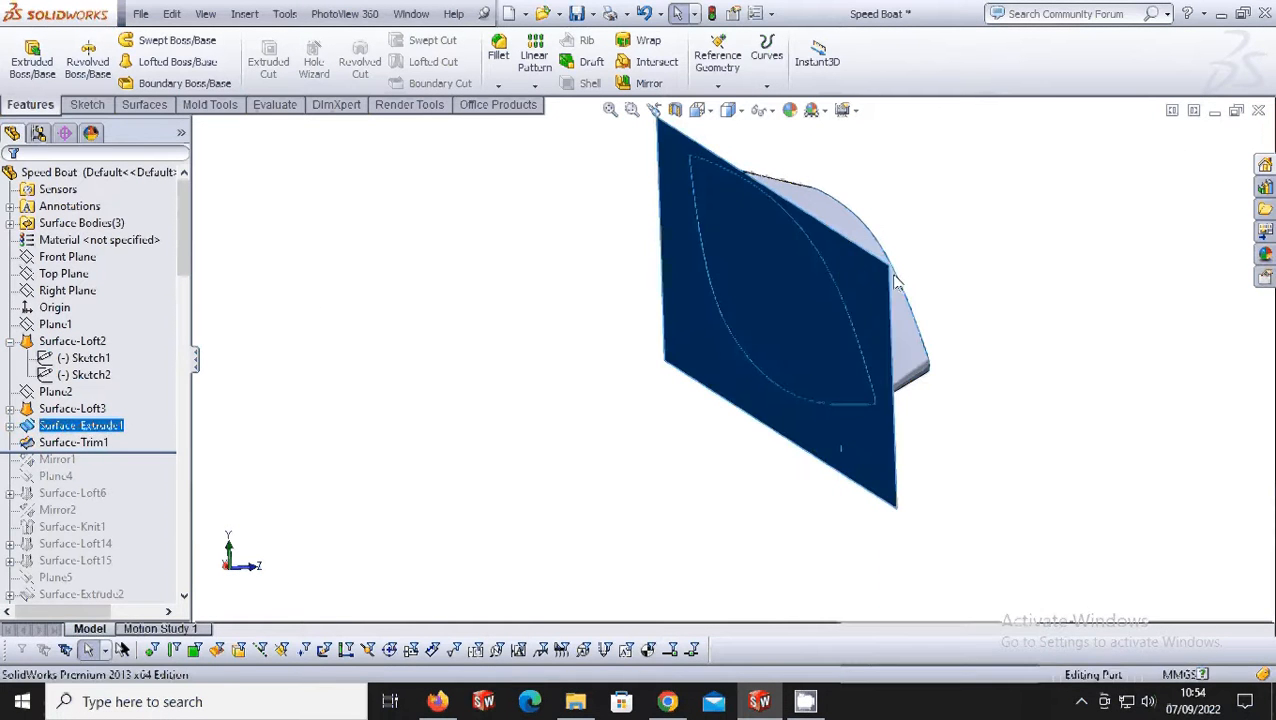
pyautogui.moveTo(869, 343); pyautogui.dragTo(413, 461, button='middle')
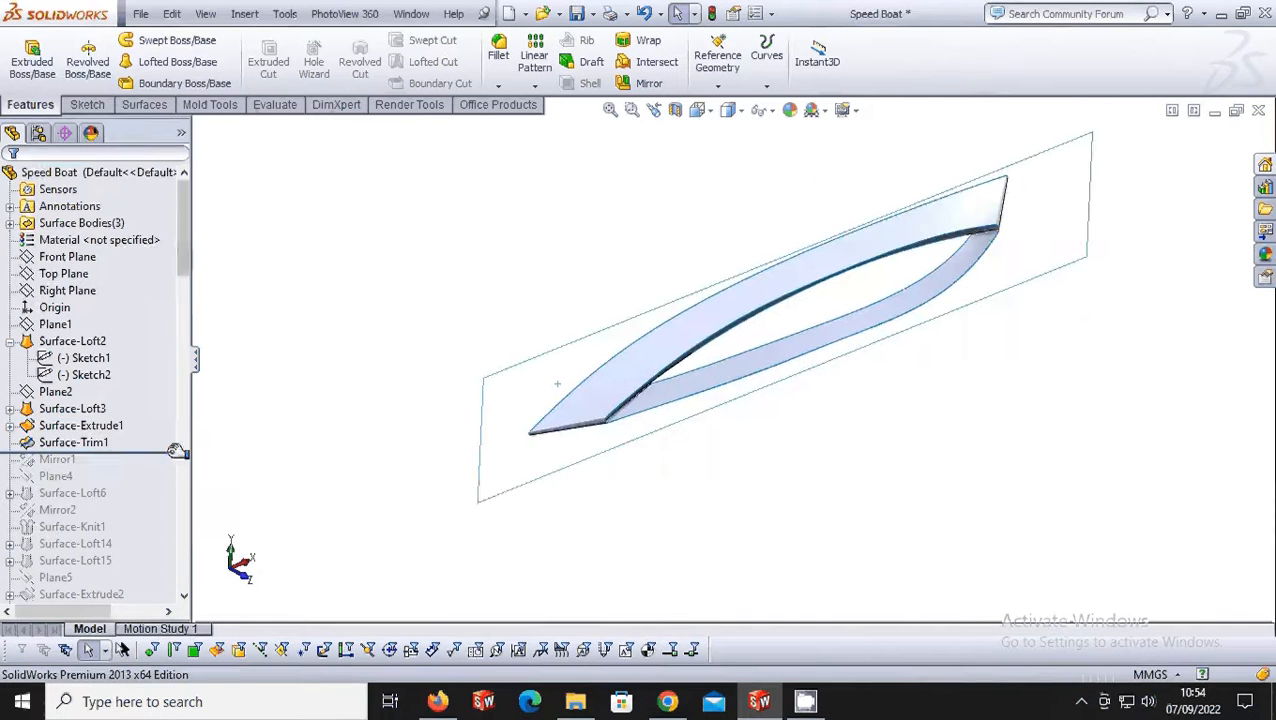
# Roll the model forward through Mirror1 and Surface-Loft6 to include Mirror2, and inspect both mirrored hull sides.
pyautogui.scroll(-2, 165, 450)
pyautogui.moveTo(157, 351); pyautogui.dragTo(148, 400)
pyautogui.moveTo(783, 366); pyautogui.dragTo(835, 293, button='middle')
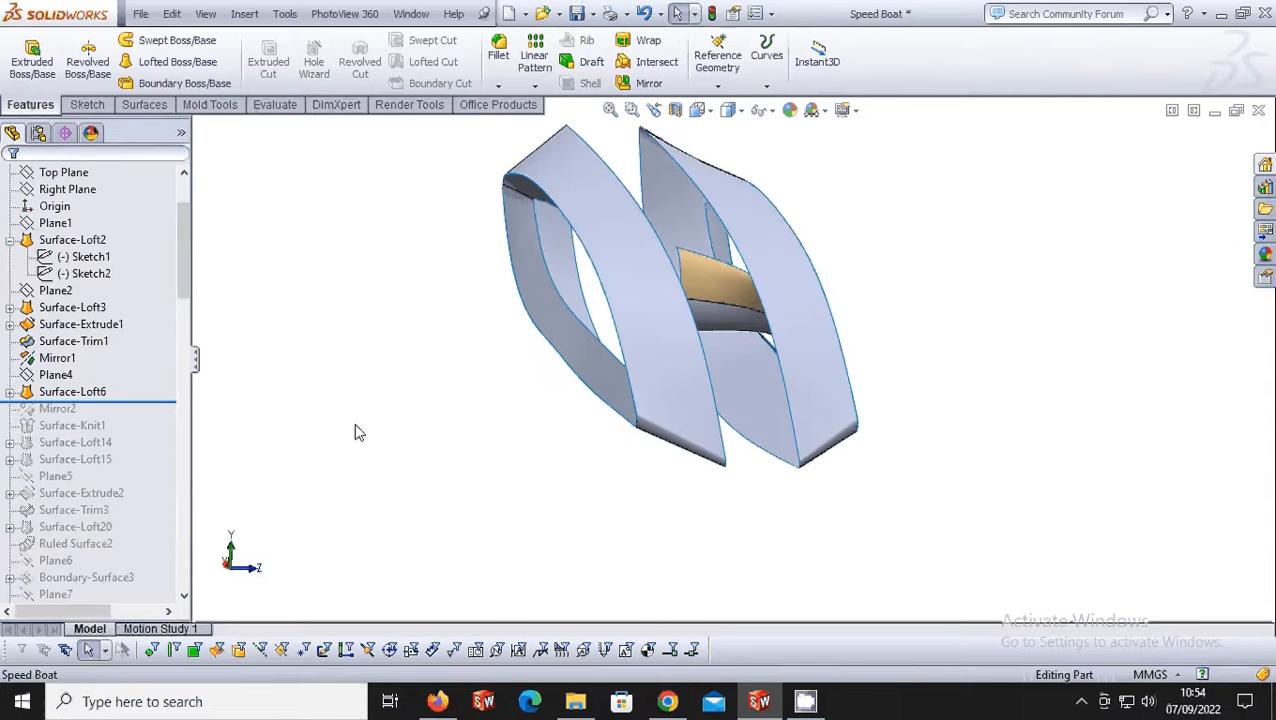
pyautogui.moveTo(168, 402); pyautogui.dragTo(166, 421)
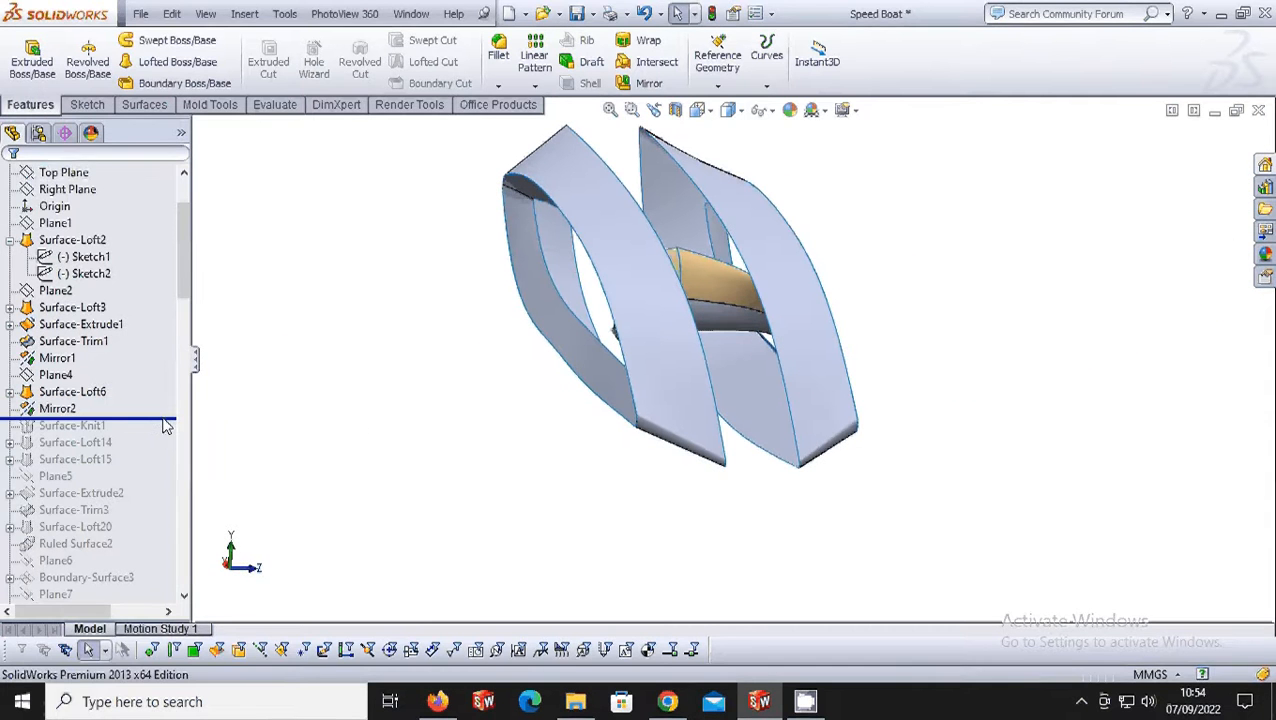
pyautogui.moveTo(684, 384); pyautogui.dragTo(561, 497, button='middle')
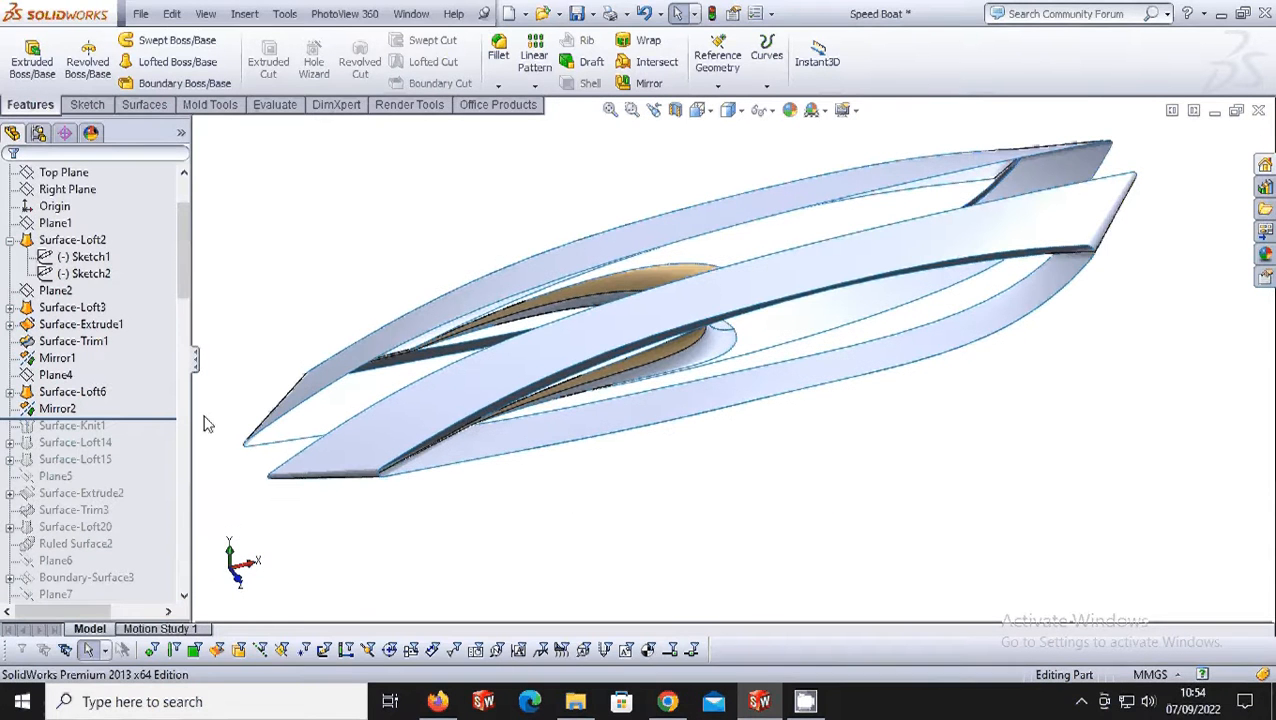
# Roll the model forward to include Surface-Loft14 and review its 3D sketch profiles and edge guide curves.
pyautogui.moveTo(157, 420); pyautogui.dragTo(160, 452)
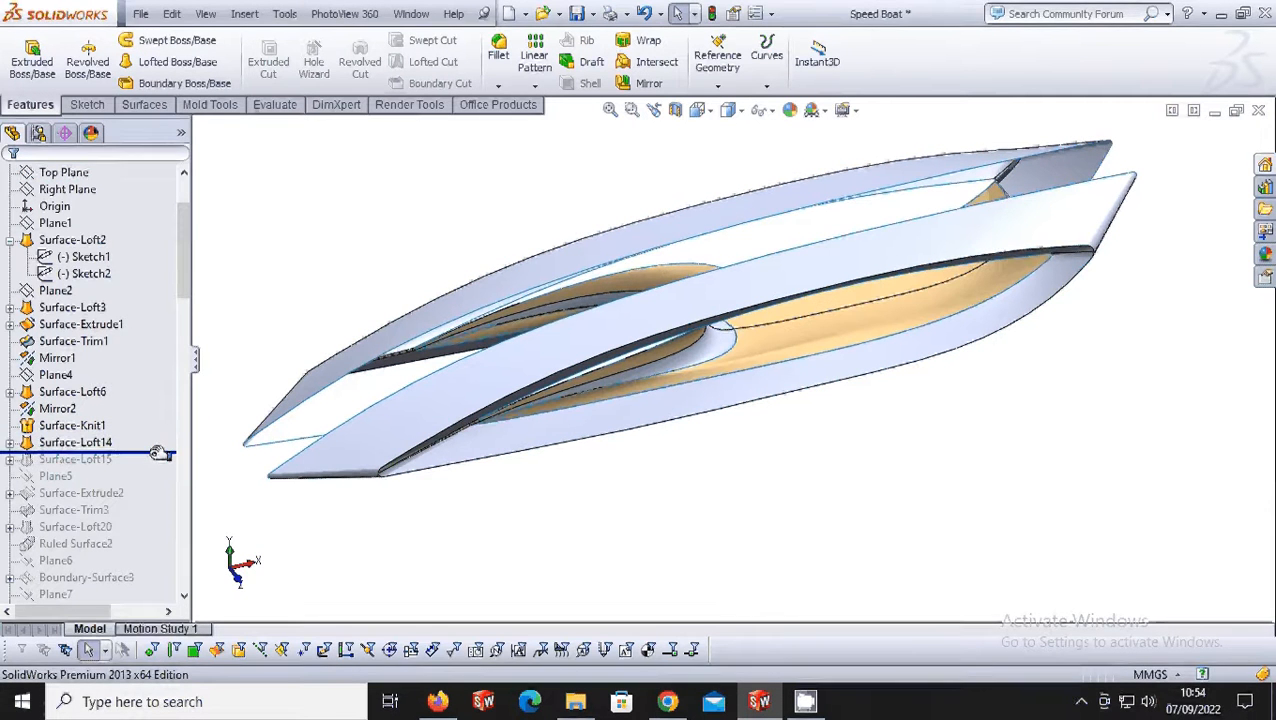
pyautogui.click(108, 445)
pyautogui.rightClick(110, 450)
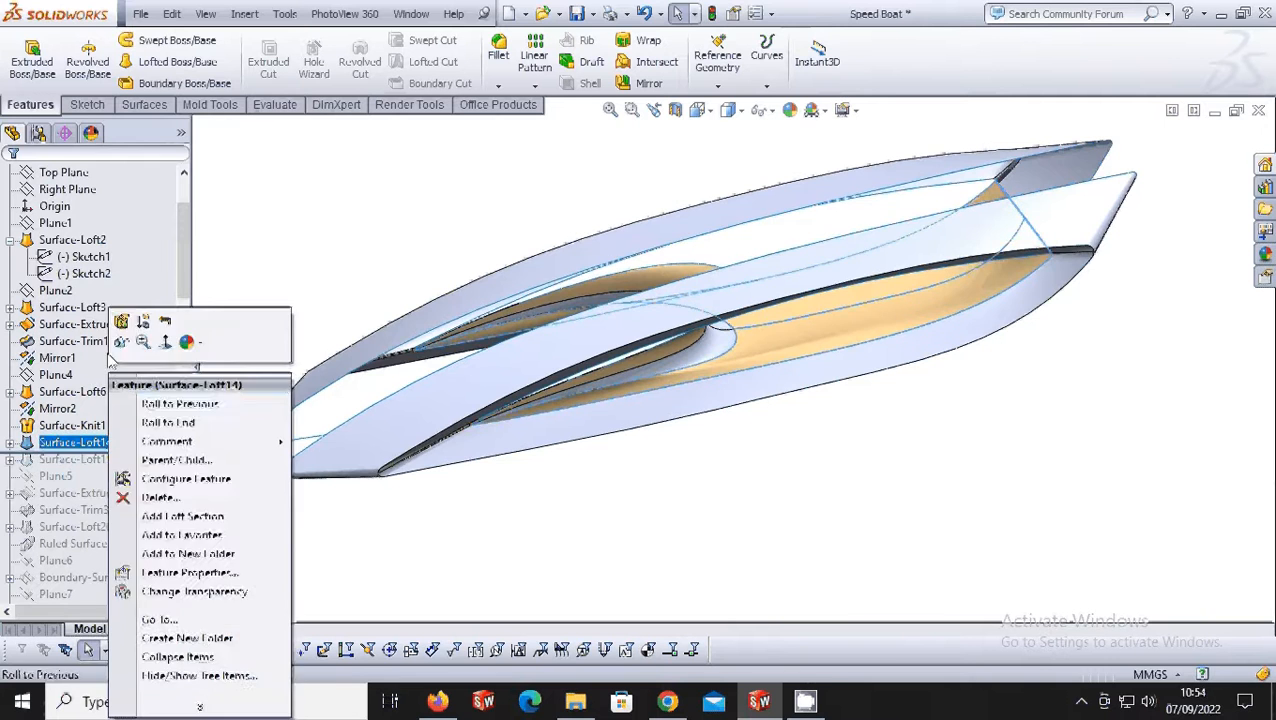
pyautogui.click(150, 324)
pyautogui.moveTo(722, 421); pyautogui.dragTo(660, 365, button='middle')
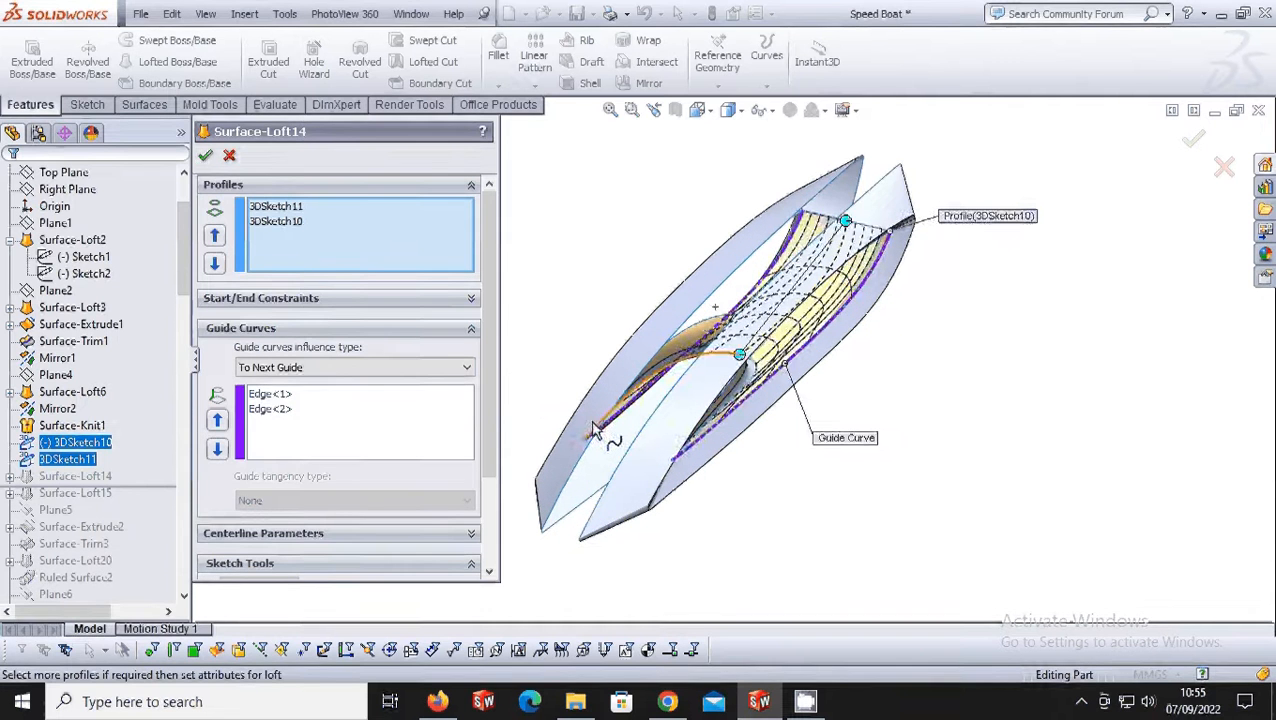
pyautogui.click(206, 156)
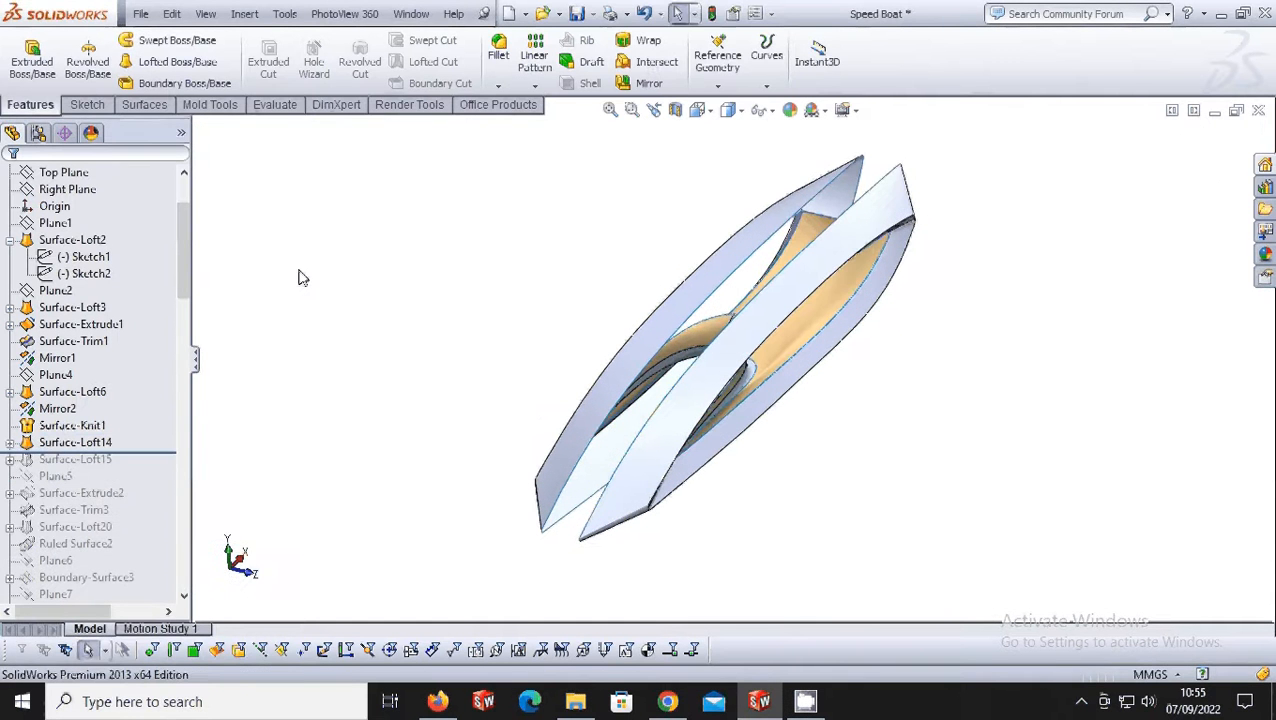
# Include Surface-Loft15 in the rolled-forward model and review its 3DSketch12 and 3DSketch13 profiles and guide curves.
pyautogui.moveTo(167, 453); pyautogui.dragTo(160, 470)
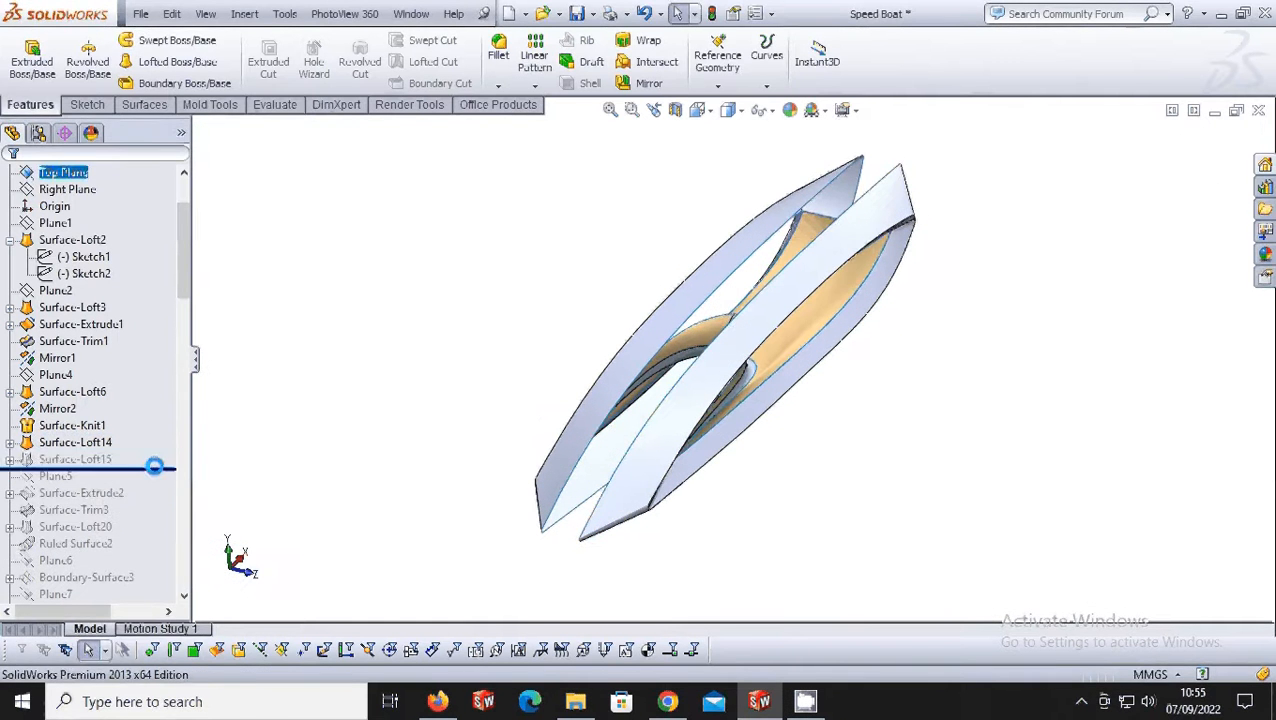
pyautogui.rightClick(96, 467)
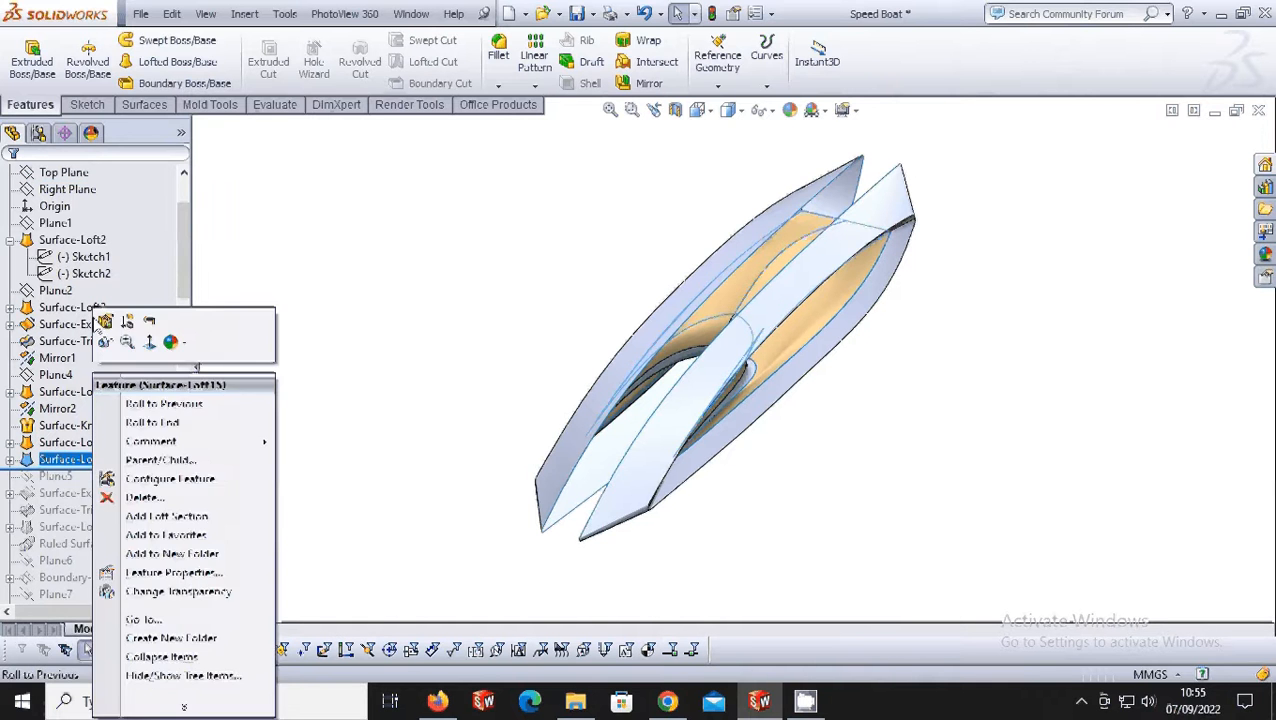
pyautogui.click(104, 322)
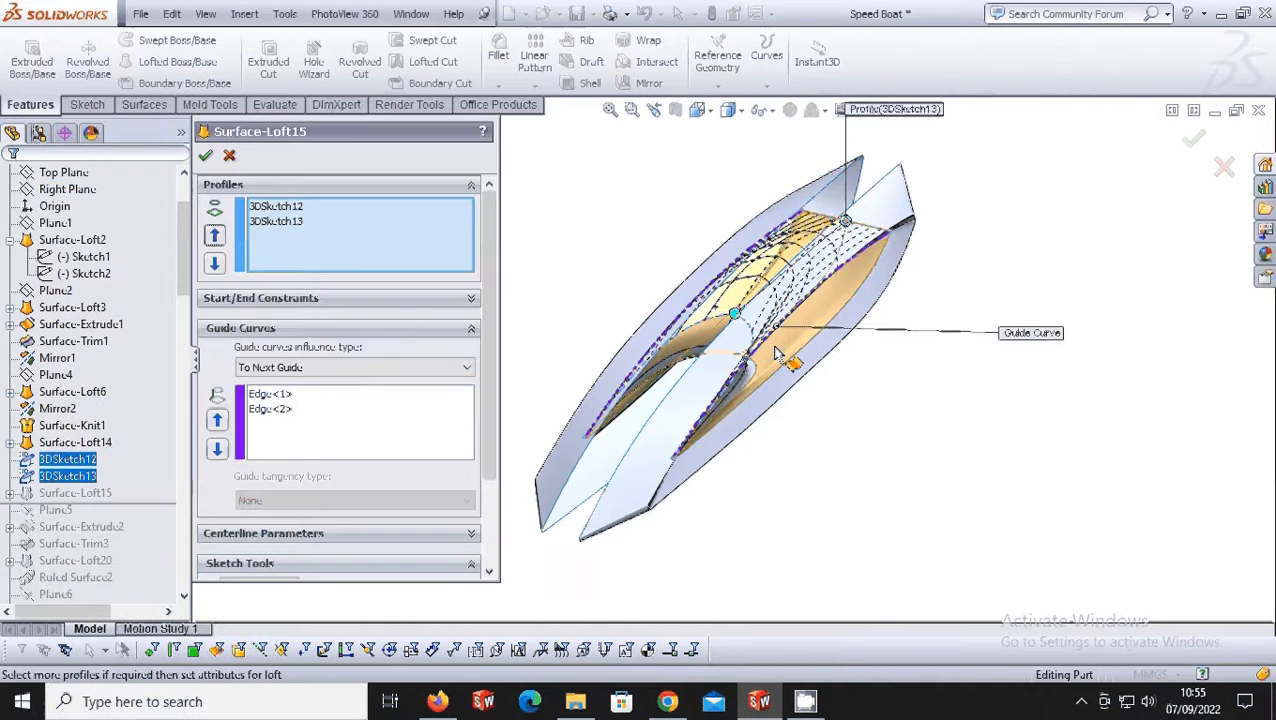
pyautogui.moveTo(783, 356); pyautogui.dragTo(757, 288, button='middle')
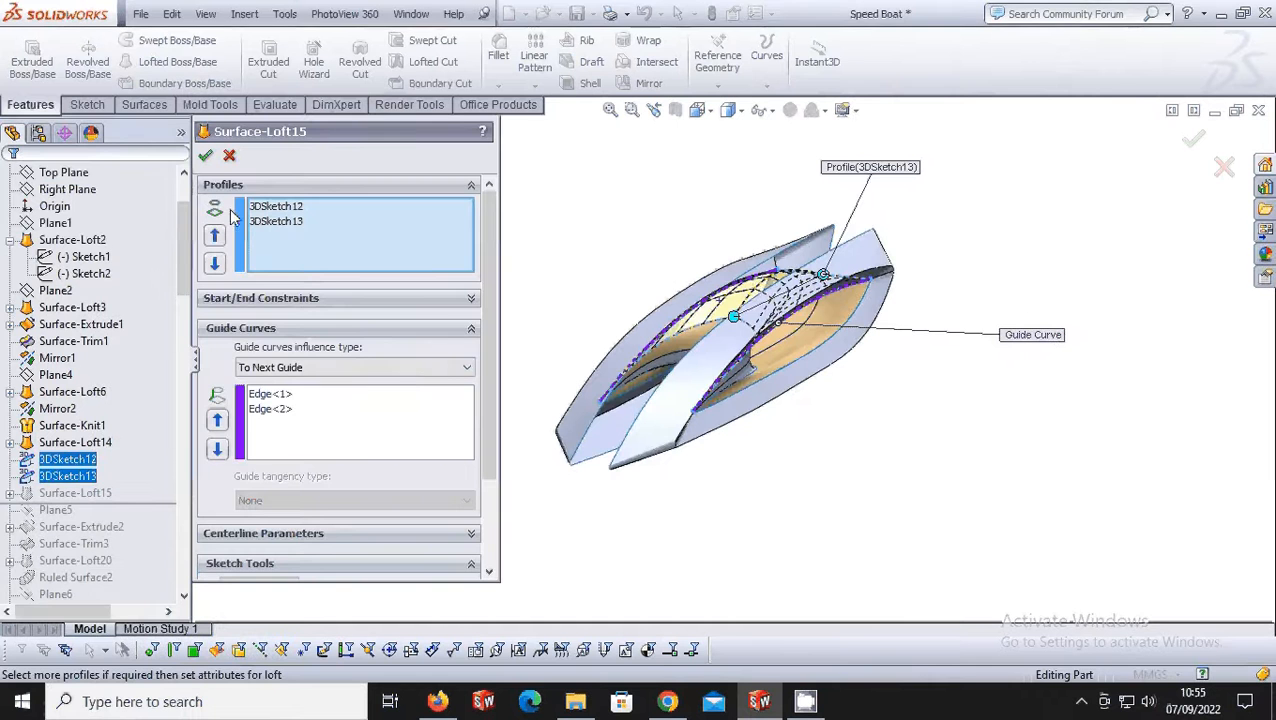
pyautogui.click(206, 156)
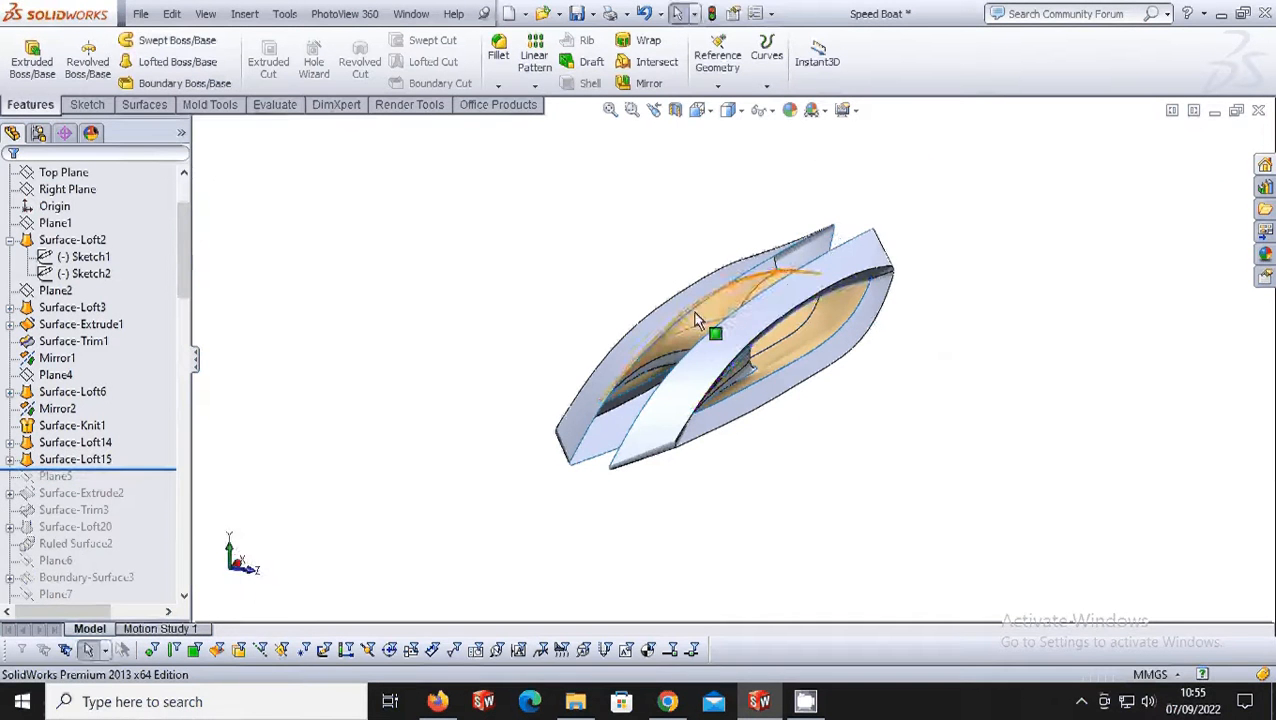
pyautogui.moveTo(715, 333); pyautogui.dragTo(678, 339, button='middle')
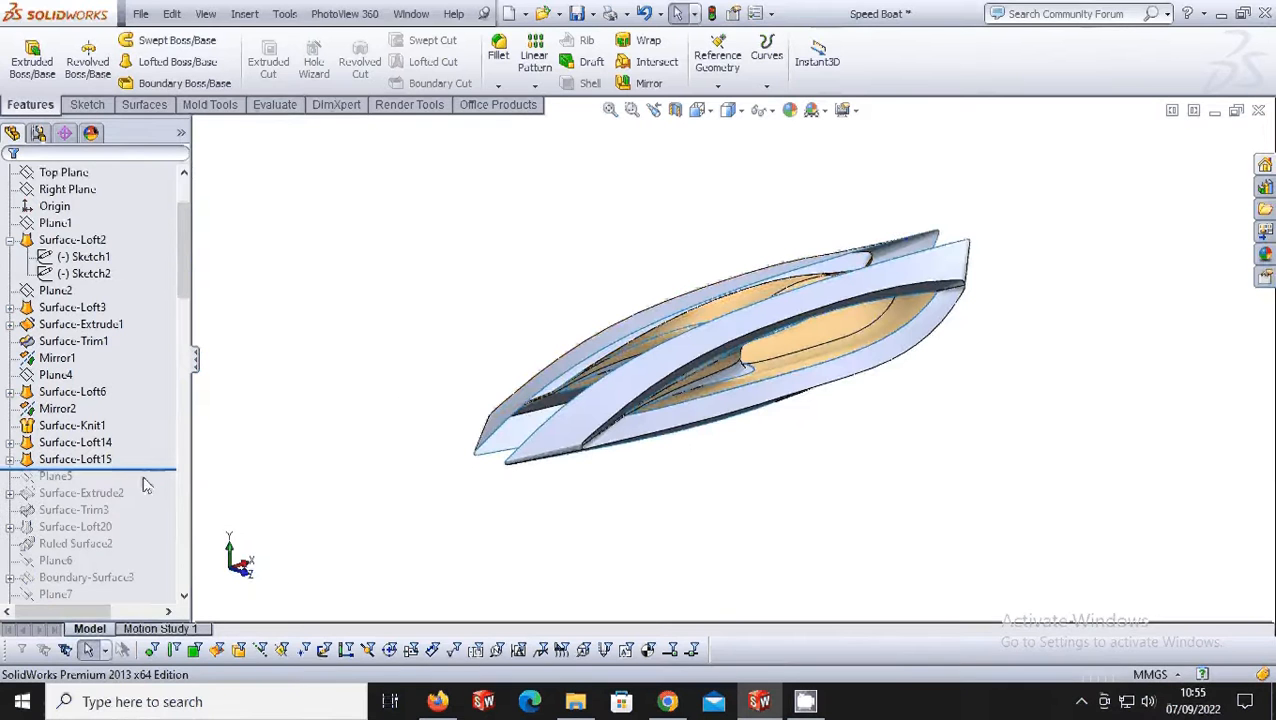
# Roll the model forward to include Surface-Extrude2, then show and inspect its extruded surface above the deck.
pyautogui.moveTo(150, 470); pyautogui.dragTo(145, 501)
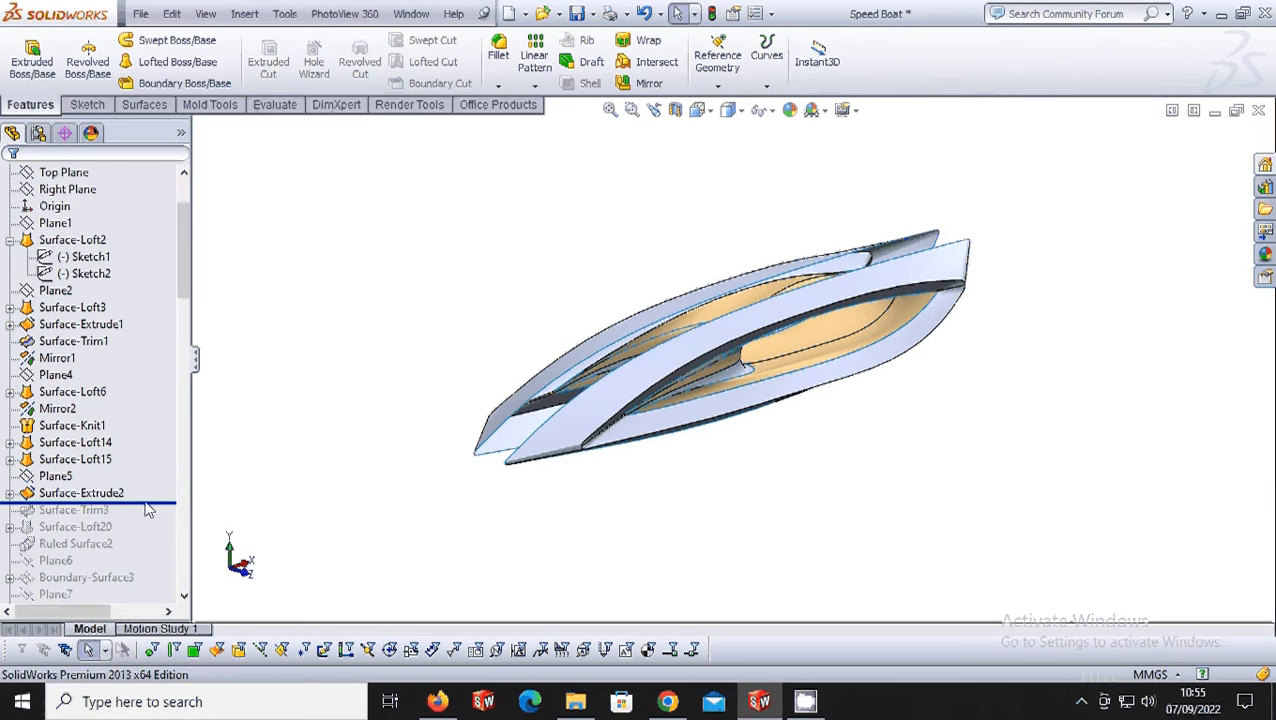
pyautogui.click(88, 493)
pyautogui.rightClick(110, 490)
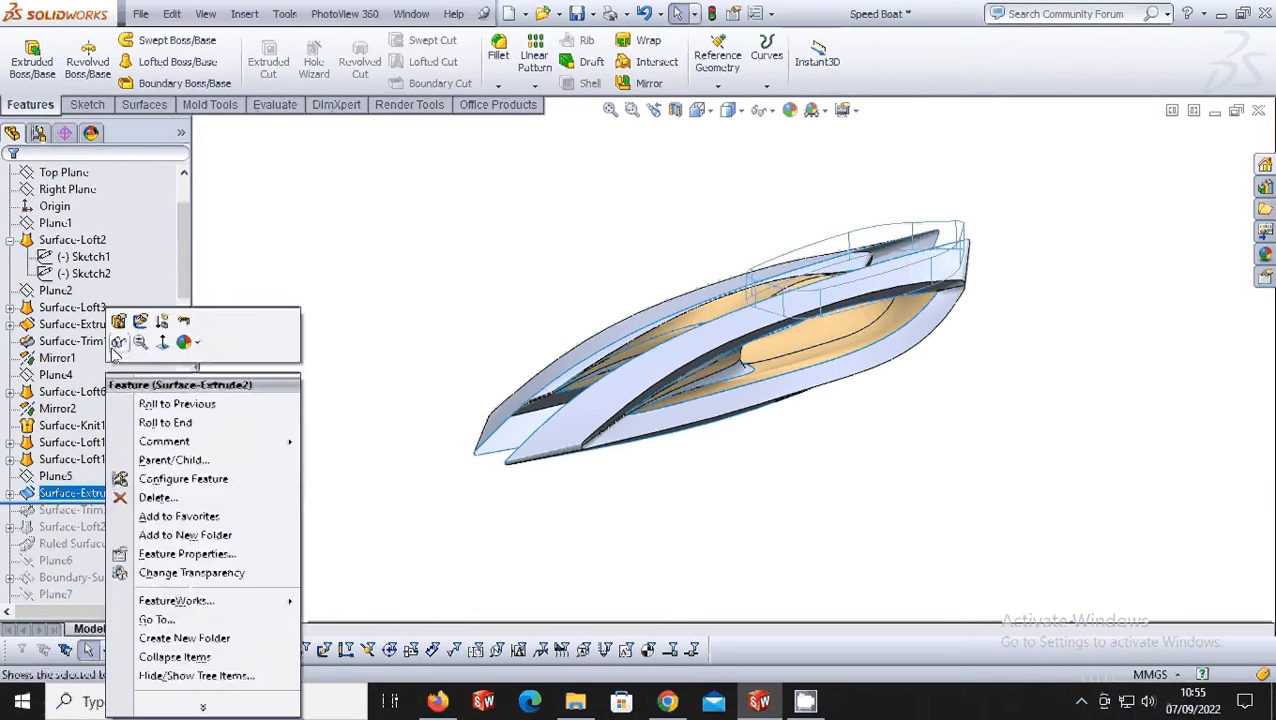
pyautogui.click(85, 495)
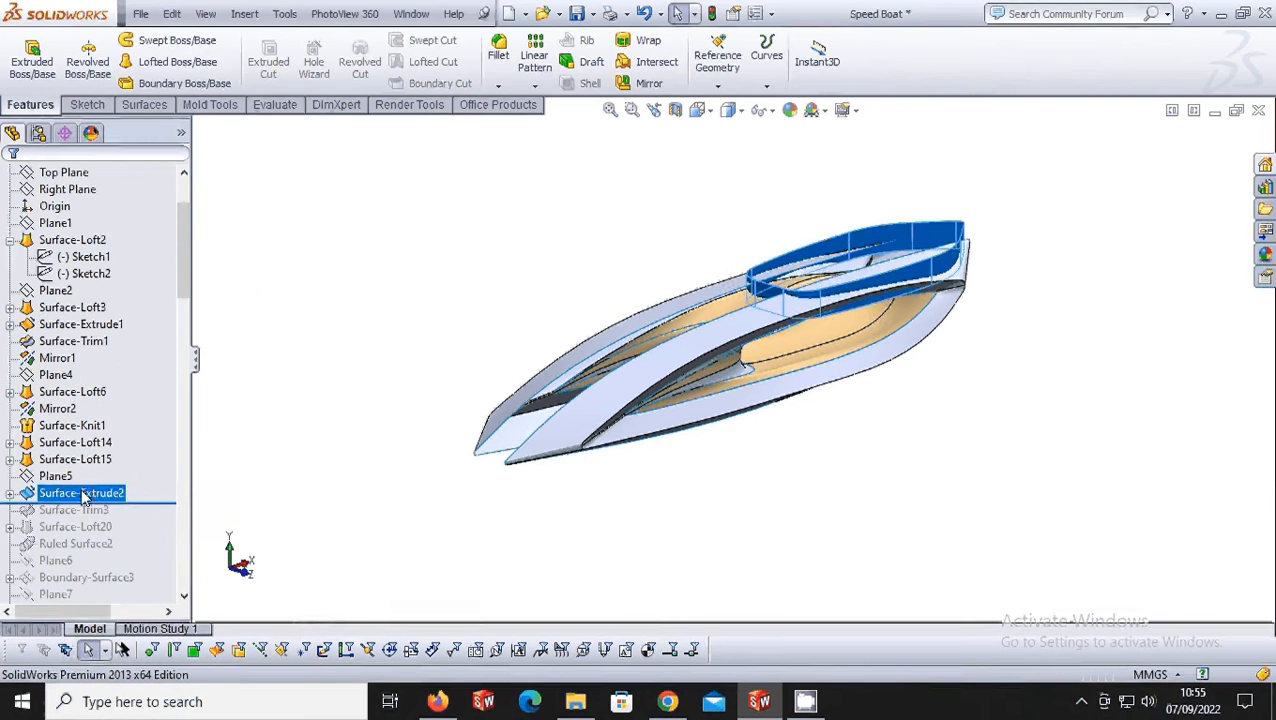
pyautogui.scroll(-2, 842, 284)
pyautogui.moveTo(843, 286); pyautogui.dragTo(840, 332, button='middle')
pyautogui.scroll(2, 840, 332)
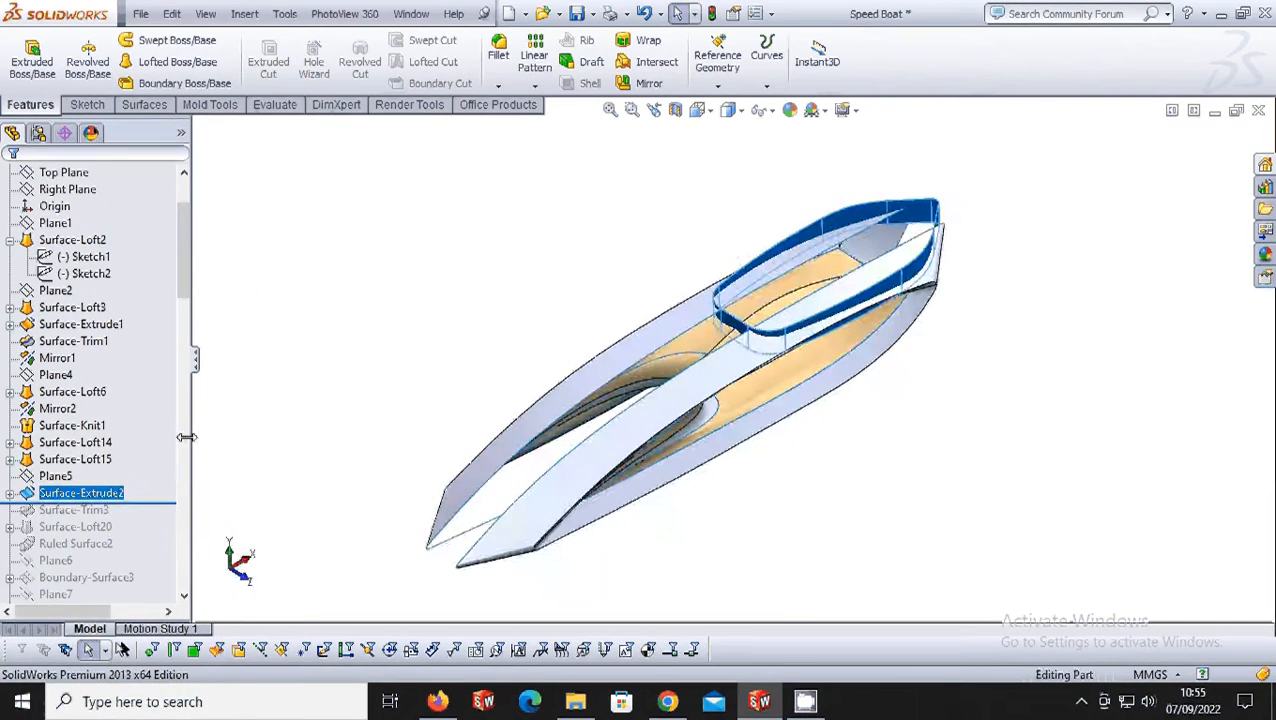
# Expand Surface-Extrude2 and open its Sketch10 for editing.
pyautogui.doubleClick(97, 495)
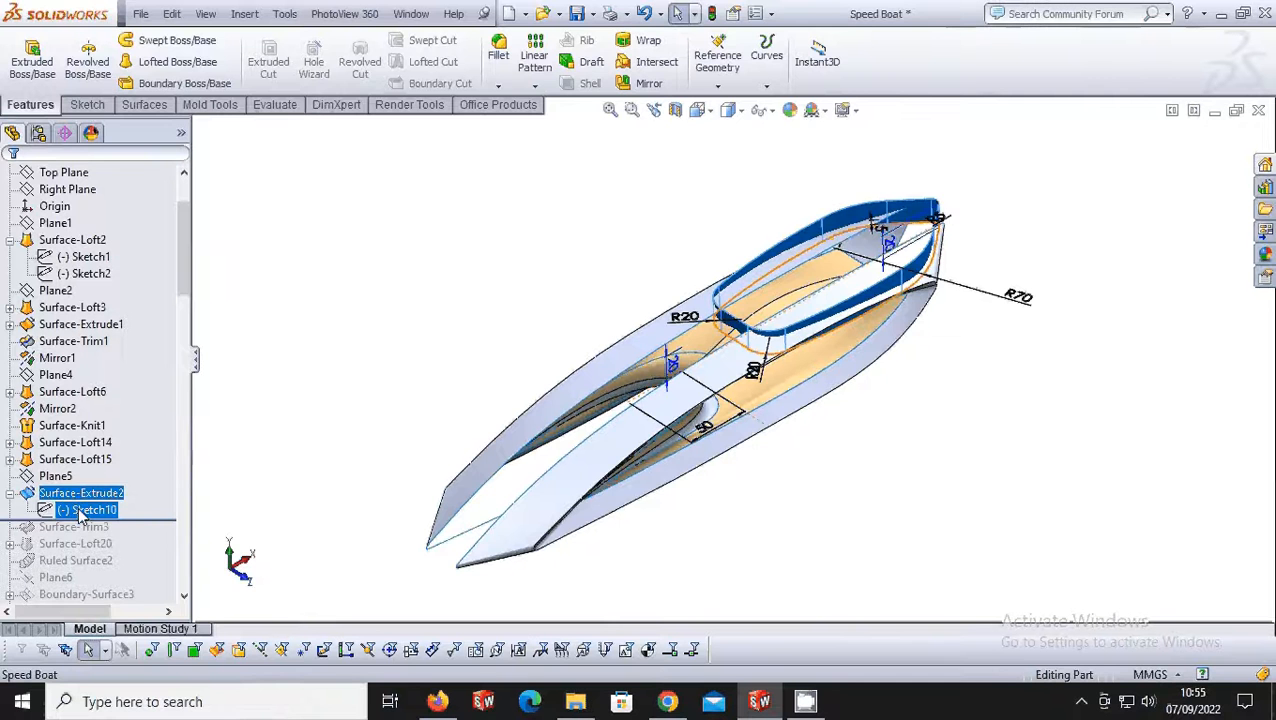
pyautogui.rightClick(80, 514)
pyautogui.click(100, 398)
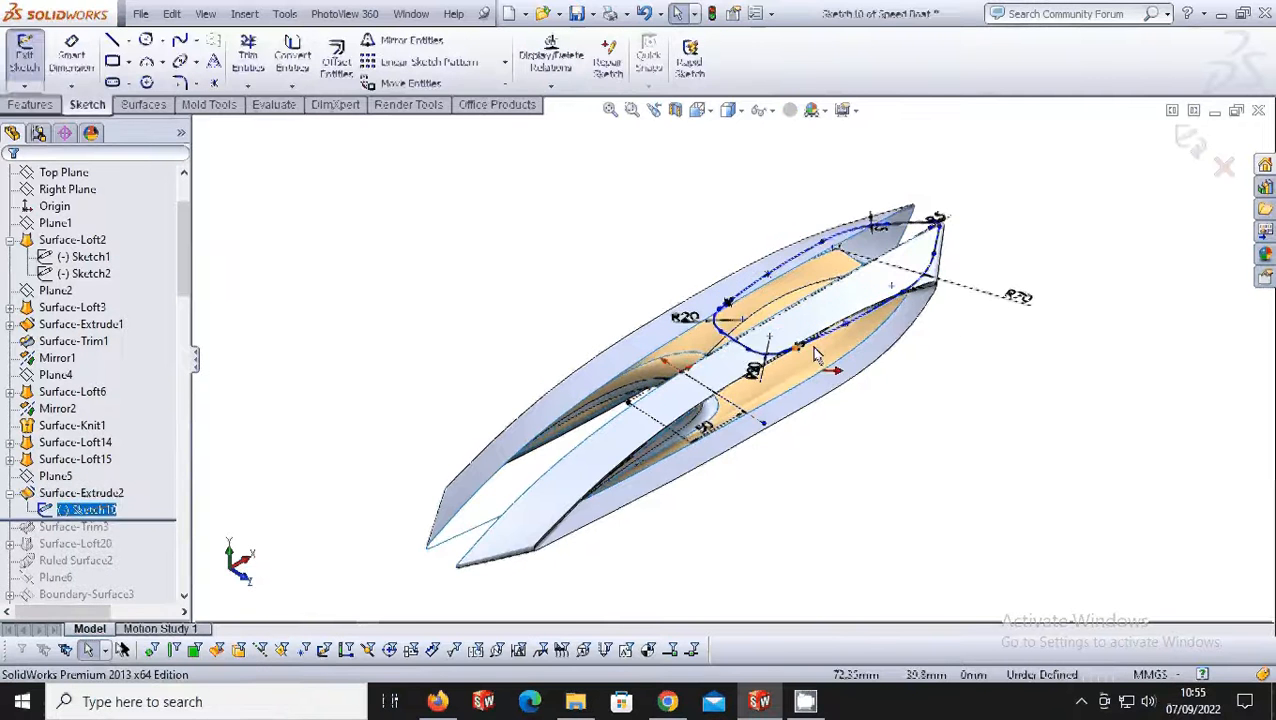
# Inspect Sketch10's closed deck outline and its dimensions in the Top view, and exit the sketch.
pyautogui.scroll(-2, 890, 320)
pyautogui.moveTo(890, 320)
pyautogui.mouseDown(button='middle')
pyautogui.moveTo(877, 282)
pyautogui.moveTo(878, 367)
pyautogui.mouseUp(button='middle')
pyautogui.scroll(3, 878, 367)
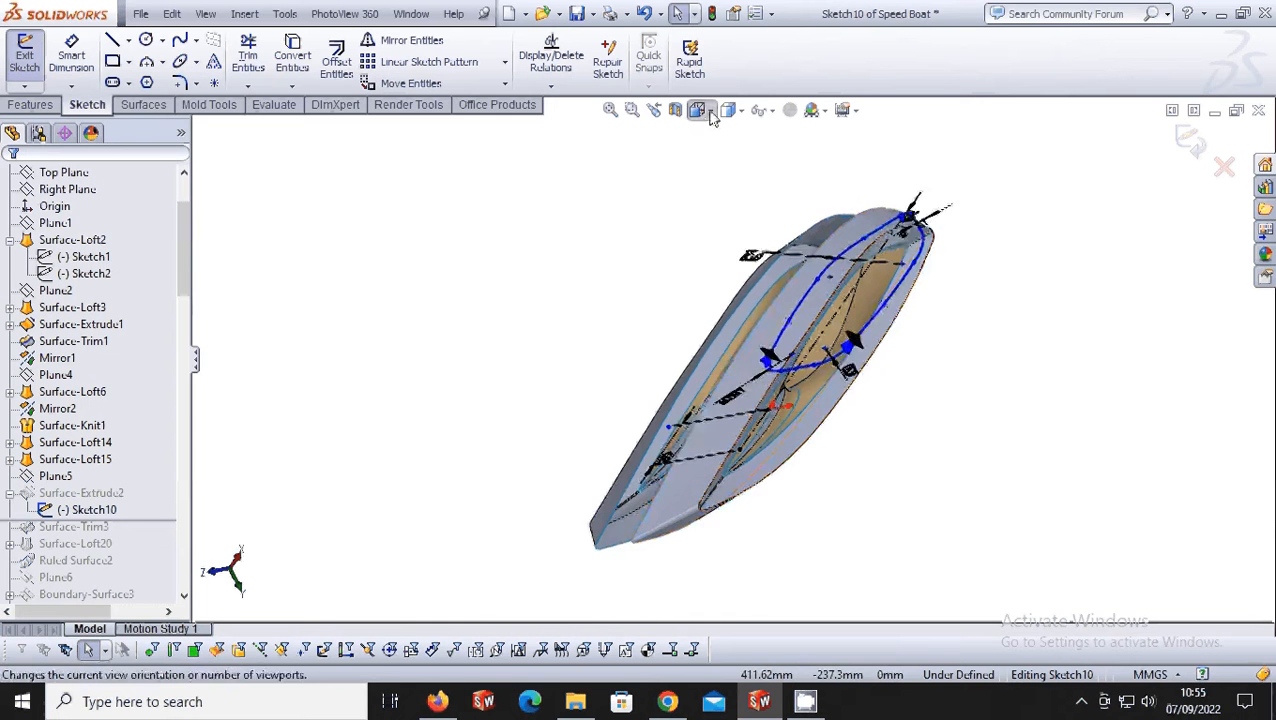
pyautogui.click(710, 114)
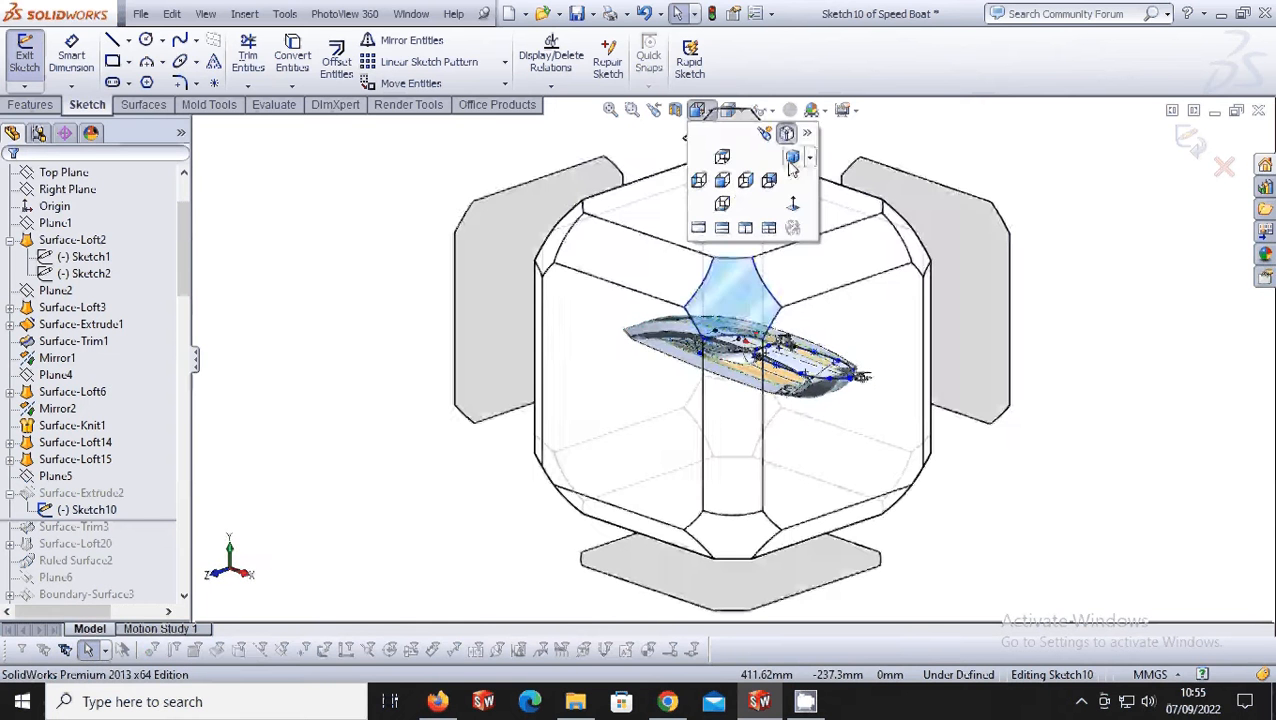
pyautogui.click(723, 158)
pyautogui.scroll(-4, 840, 312)
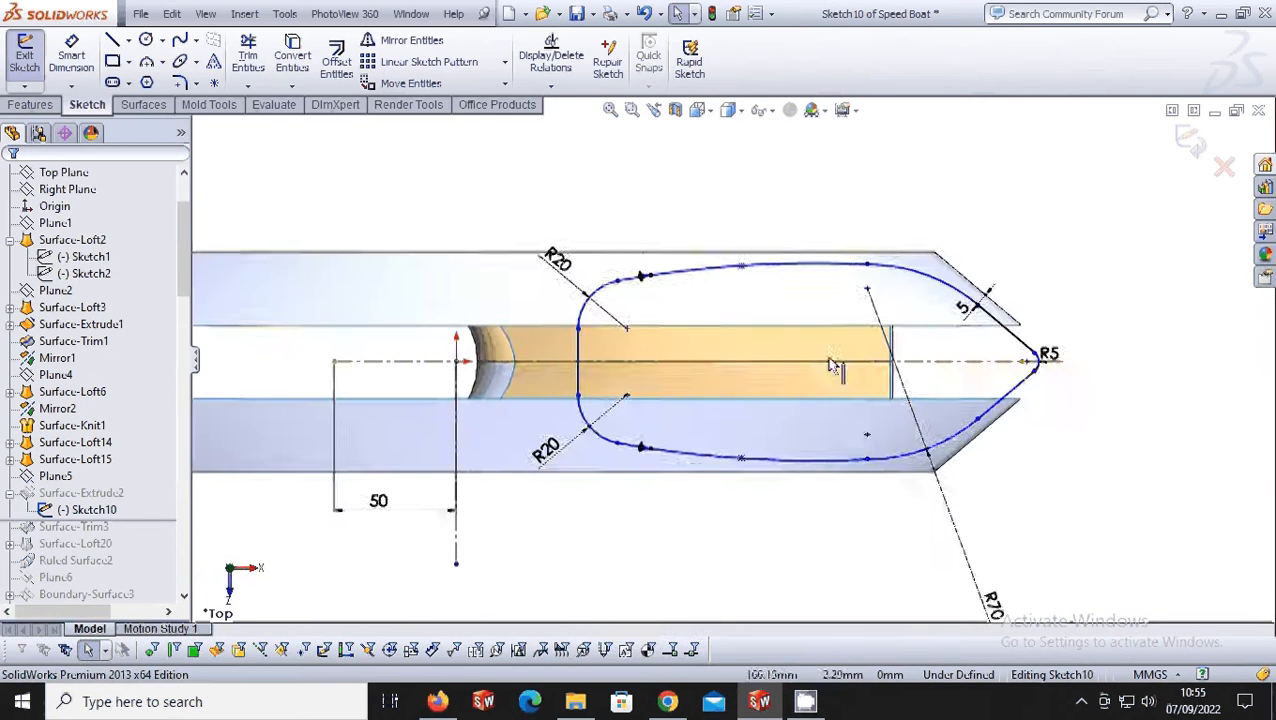
pyautogui.click(1192, 142)
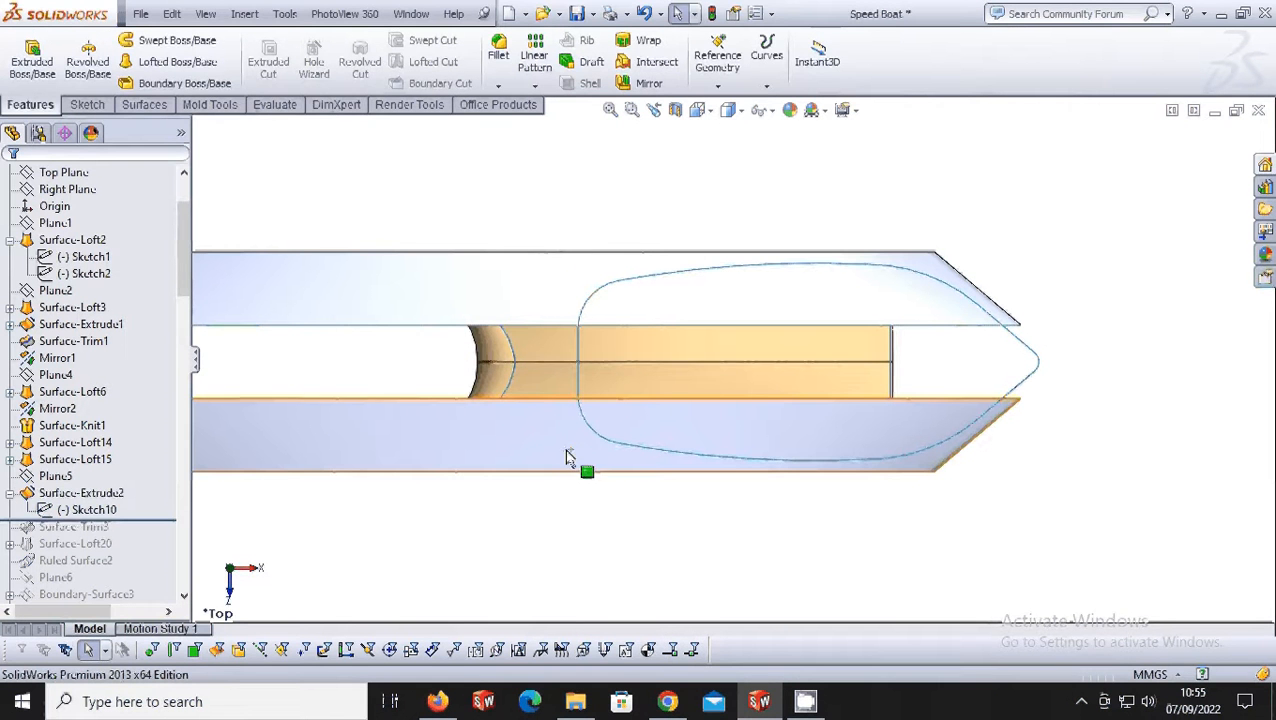
# Roll the model forward to include Surface-Trim3 and review its mutual trim selections between Surface-Knit1 and Surface-Extrude2.
pyautogui.click(68, 236)
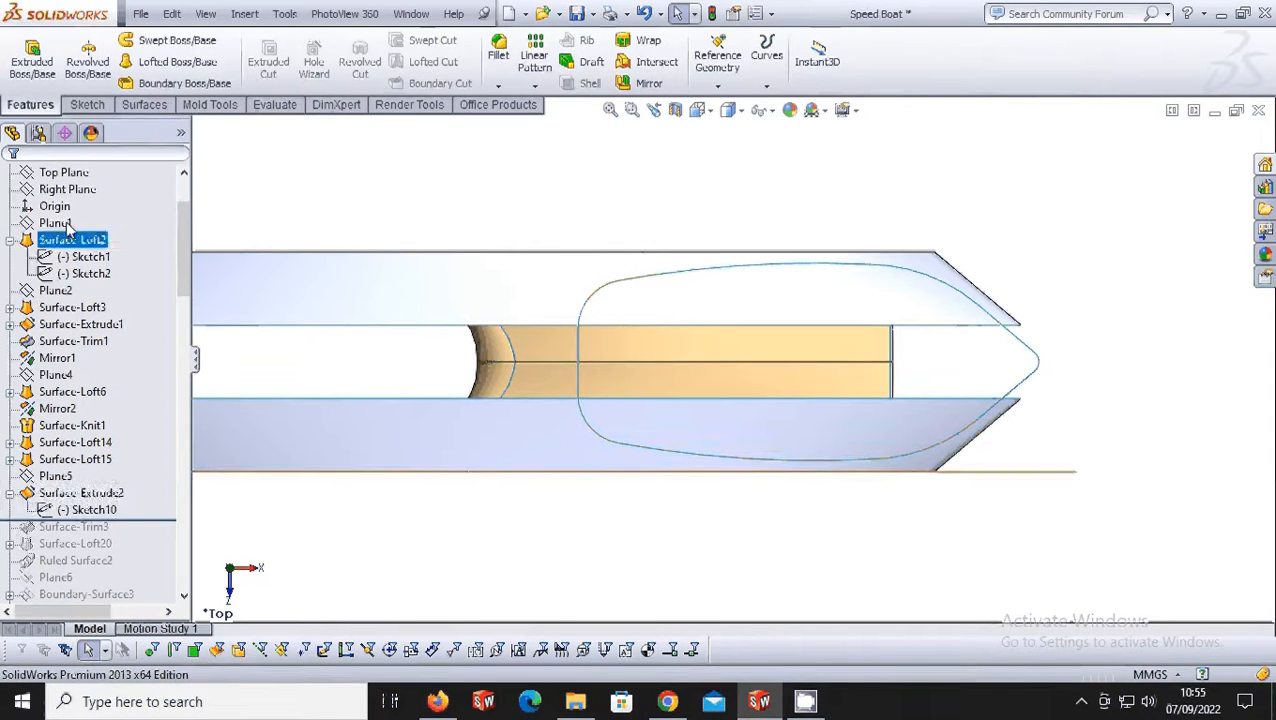
pyautogui.click(145, 104)
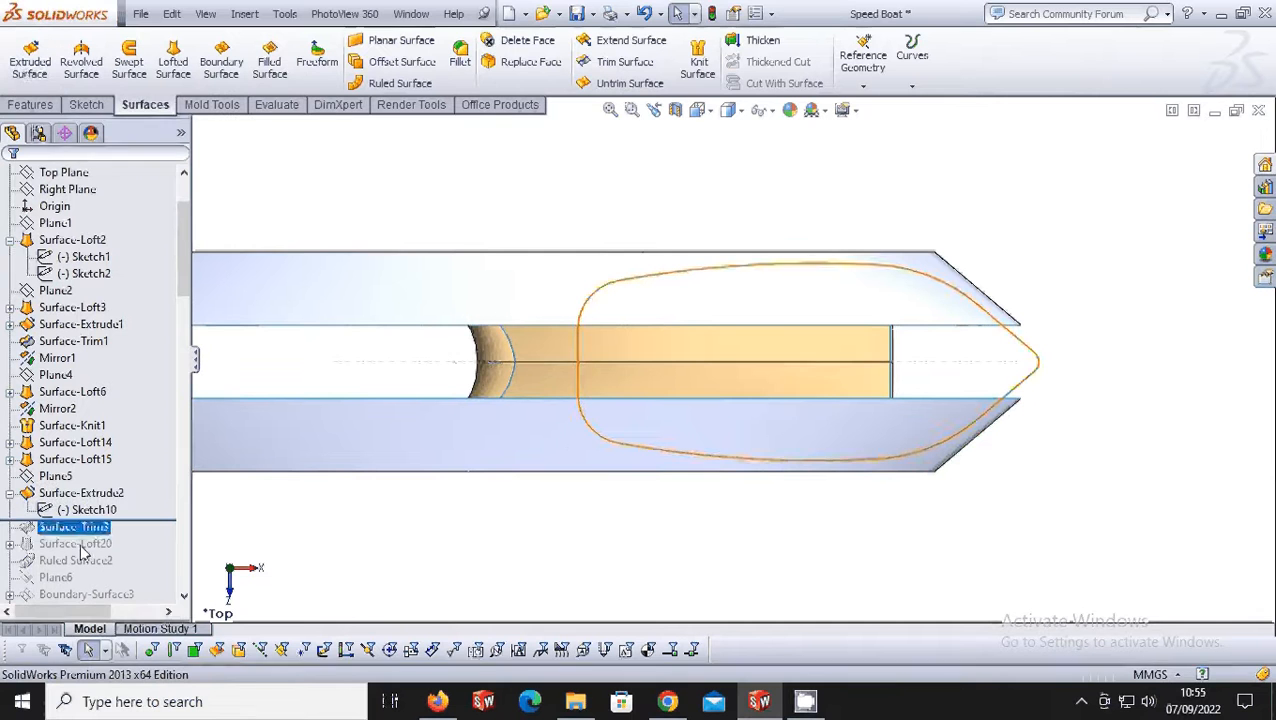
pyautogui.moveTo(170, 520); pyautogui.dragTo(156, 533)
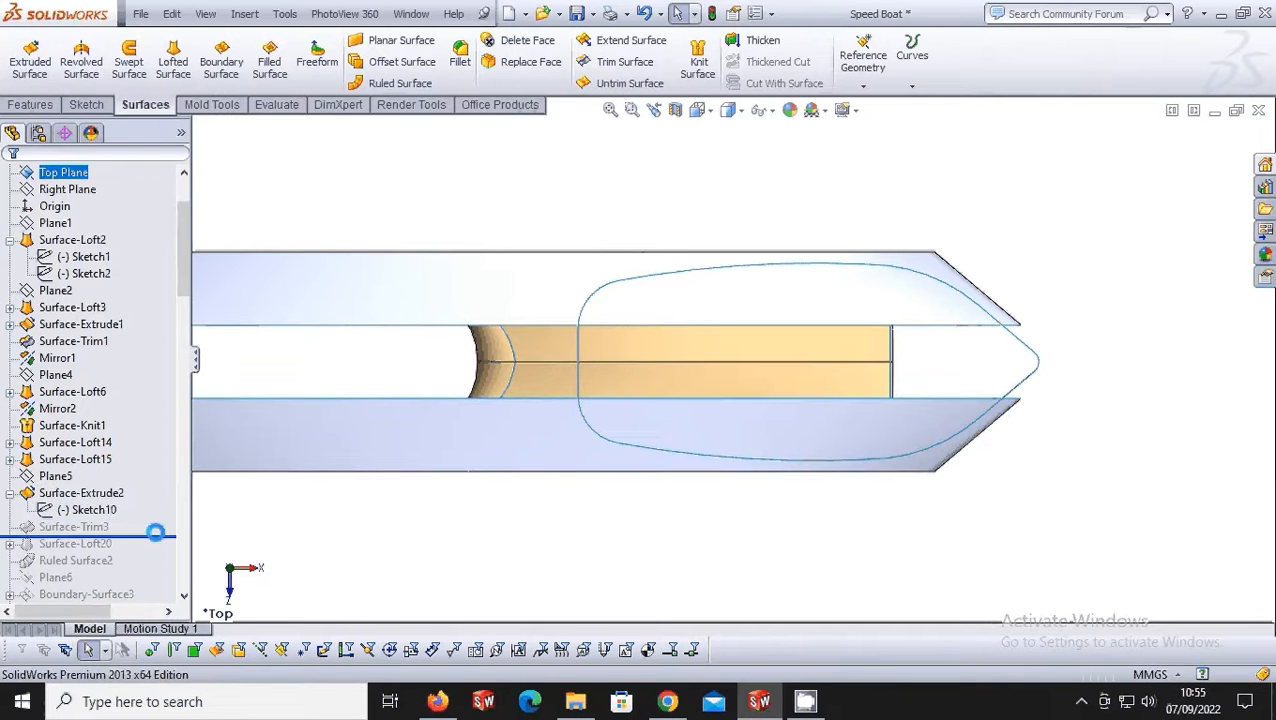
pyautogui.moveTo(520, 440); pyautogui.dragTo(572, 258, button='middle')
pyautogui.scroll(-1, 572, 258)
pyautogui.rightClick(86, 527)
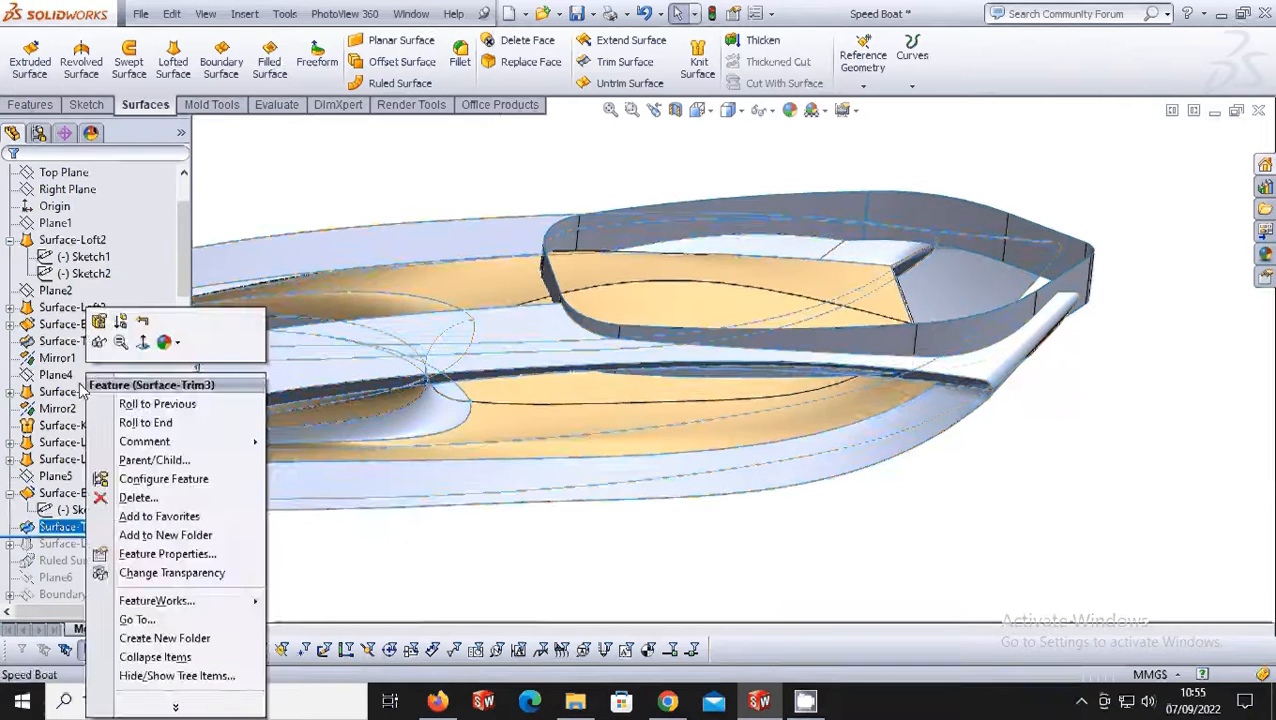
pyautogui.click(99, 322)
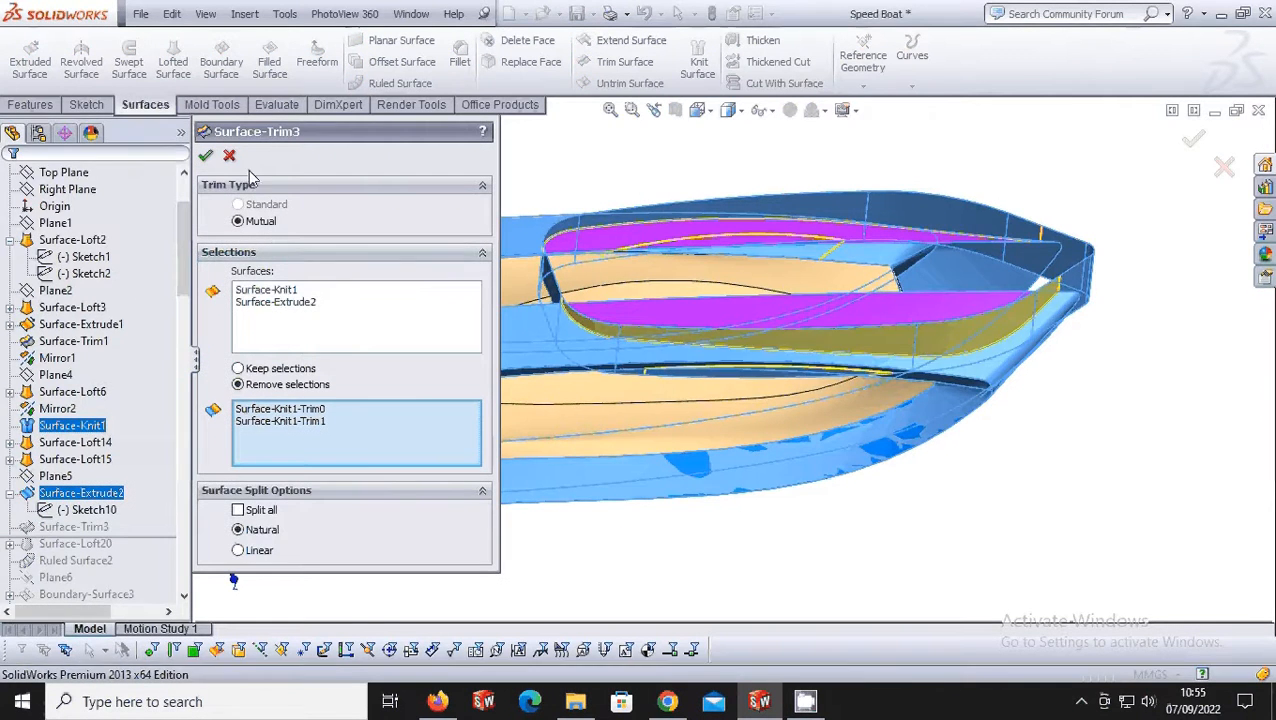
pyautogui.click(206, 157)
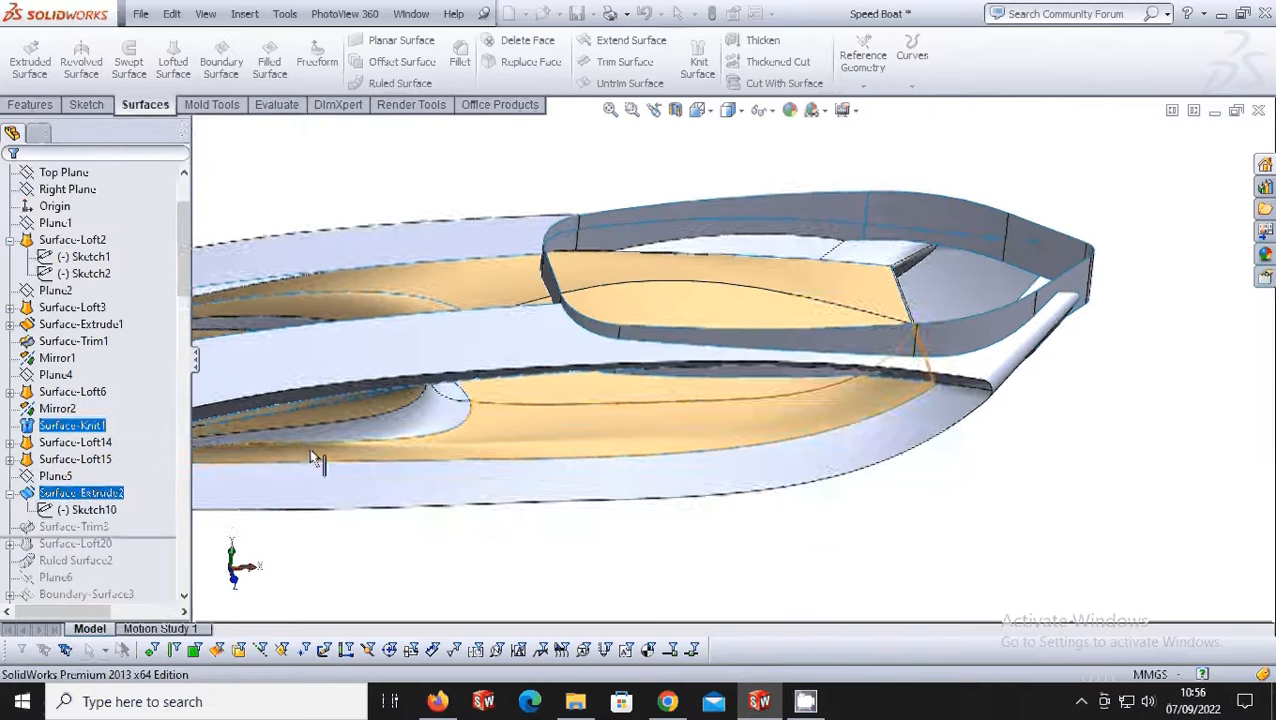
# Include Surface-Loft20 in the rolled-forward model and review its 3DSketch14 and Sketch13 profiles.
pyautogui.scroll(-1, 142, 549)
pyautogui.moveTo(162, 487); pyautogui.dragTo(158, 501)
pyautogui.click(75, 493)
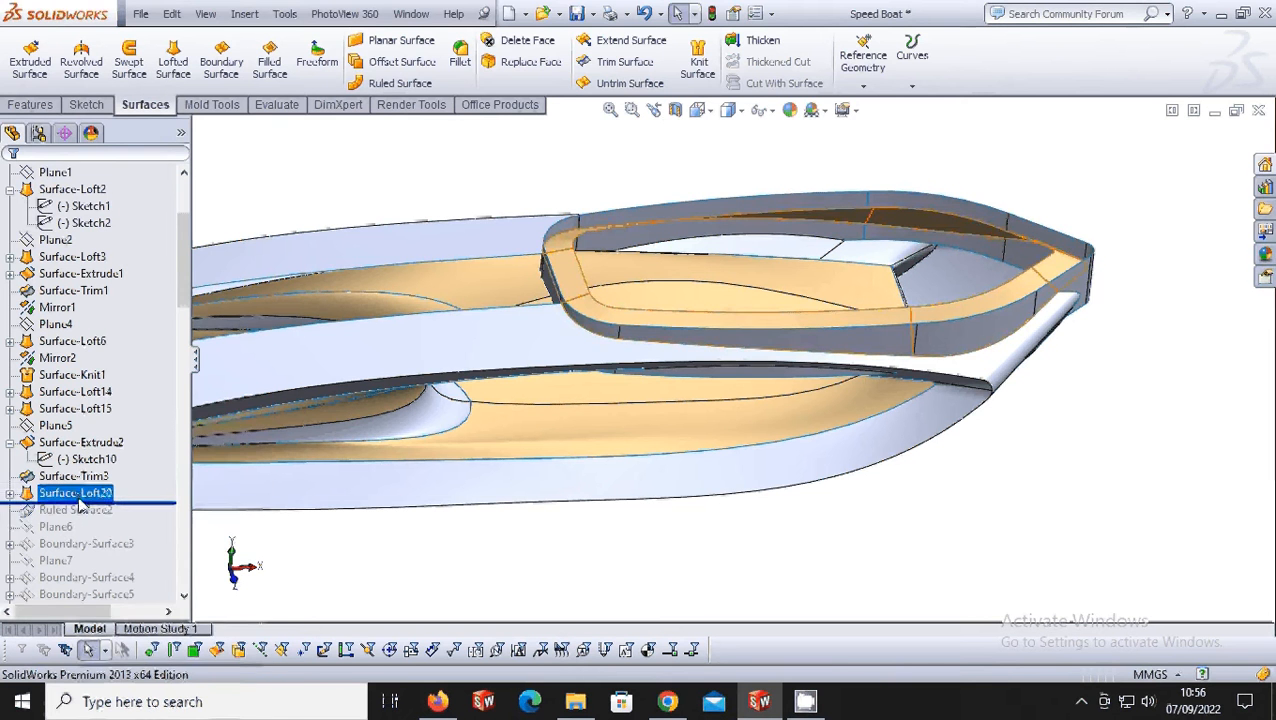
pyautogui.rightClick(78, 500)
pyautogui.click(136, 328)
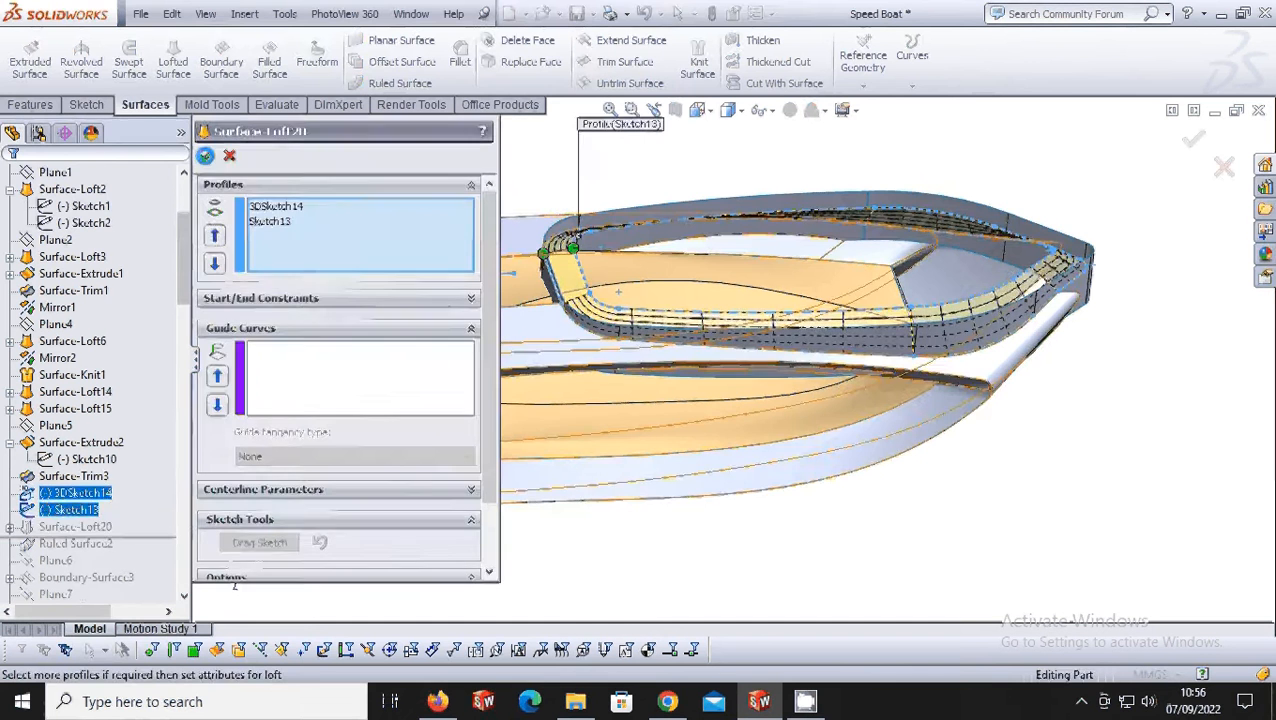
pyautogui.click(205, 156)
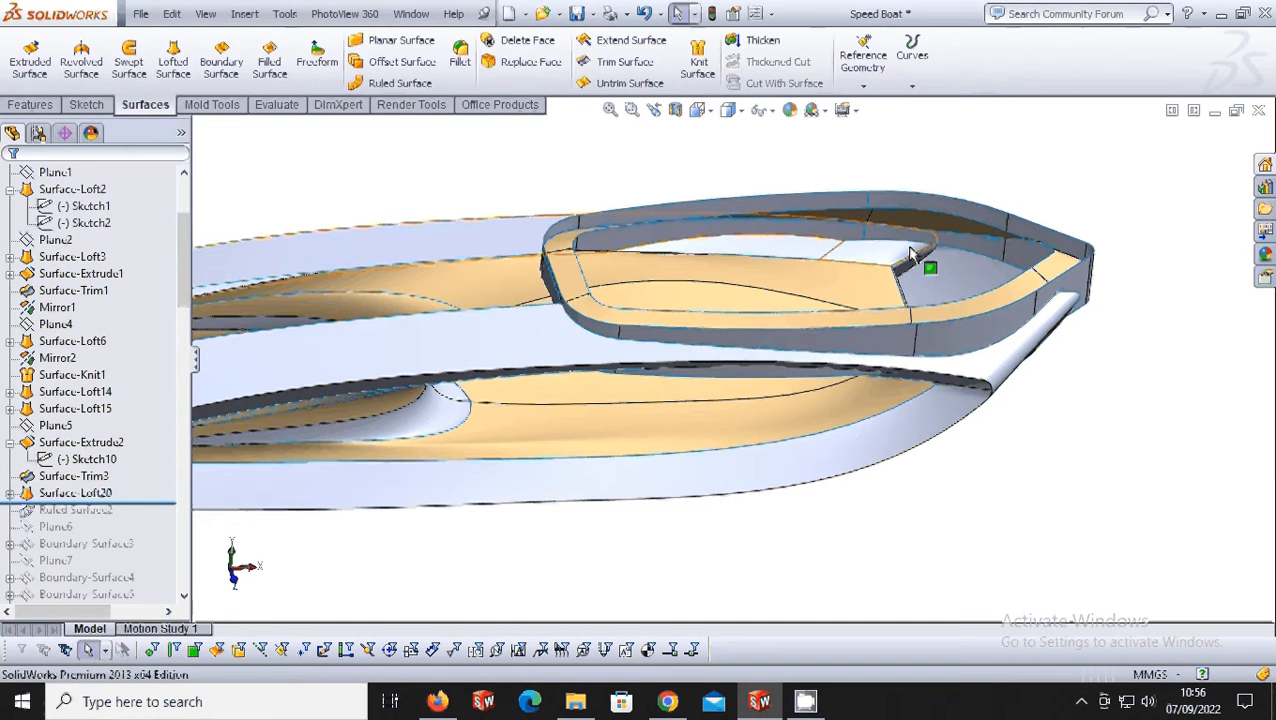
# Hide the Surface-Extrude2 wall around the deck opening and inspect the lofted rim from several angles.
pyautogui.rightClick(955, 214)
pyautogui.click(988, 170)
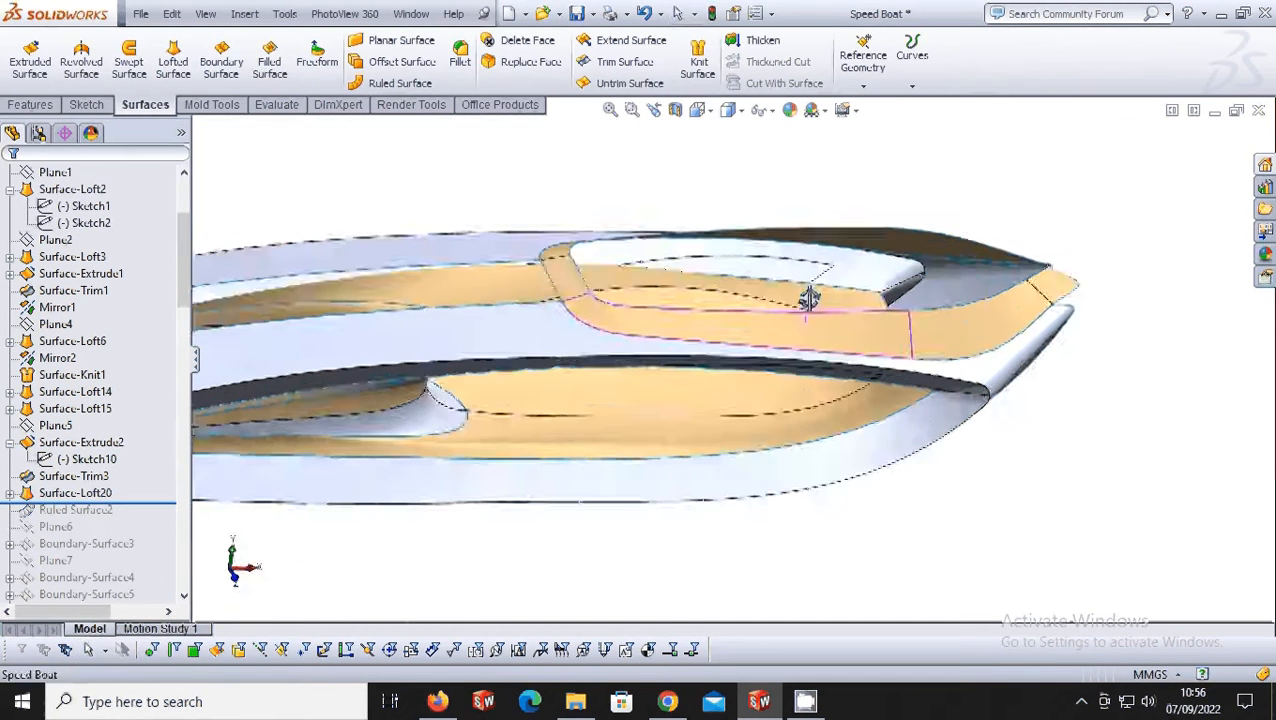
pyautogui.moveTo(808, 298); pyautogui.dragTo(934, 256, button='middle')
pyautogui.scroll(-3, 860, 415)
pyautogui.moveTo(857, 419); pyautogui.dragTo(838, 366, button='middle')
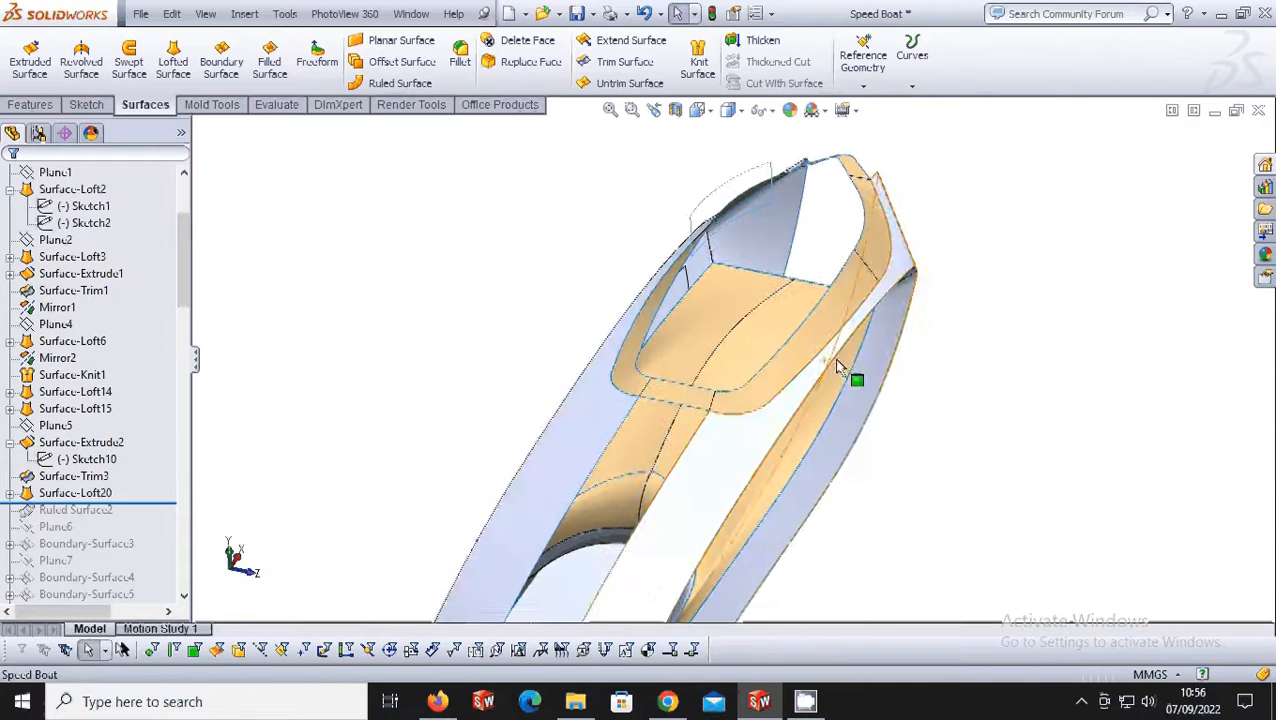
# Roll the model forward to include Ruled Surface2 and show the Surface-Extrude2 wall again.
pyautogui.moveTo(165, 503); pyautogui.dragTo(160, 512)
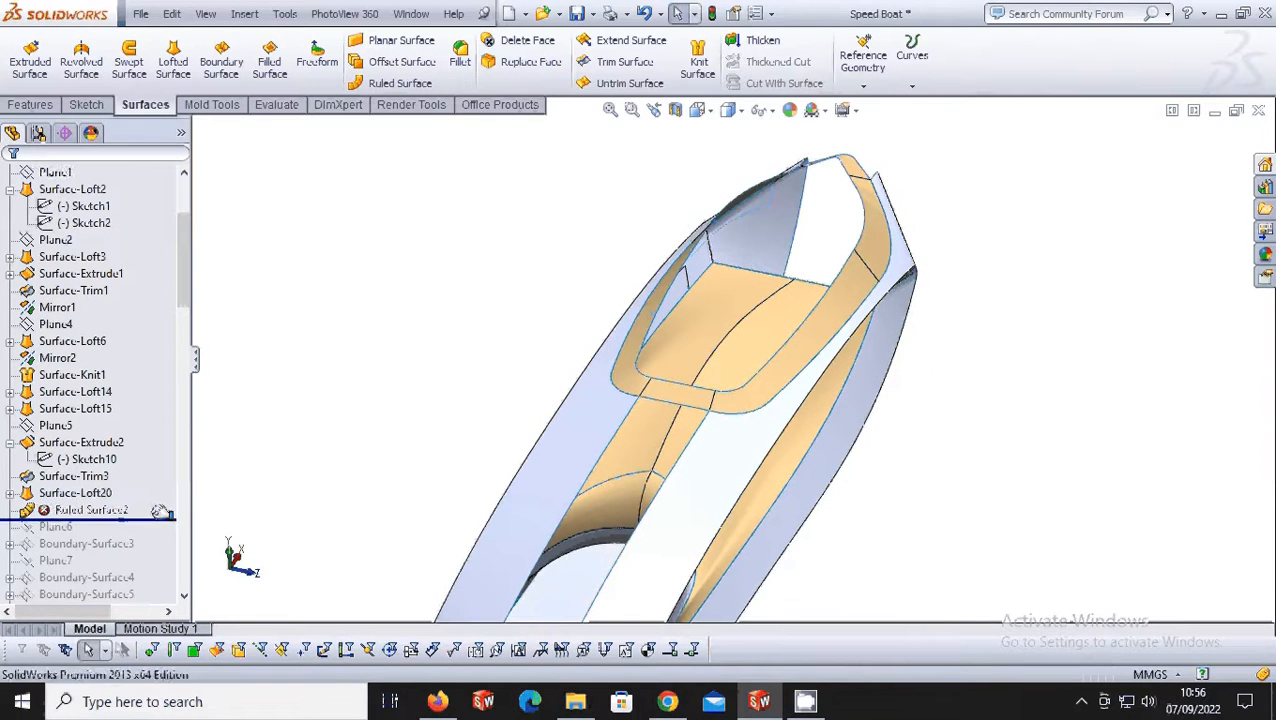
pyautogui.moveTo(720, 420)
pyautogui.mouseDown(button='middle')
pyautogui.moveTo(738, 447)
pyautogui.moveTo(709, 342)
pyautogui.moveTo(685, 404)
pyautogui.moveTo(718, 427)
pyautogui.mouseUp(button='middle')
pyautogui.click(116, 445)
pyautogui.rightClick(116, 445)
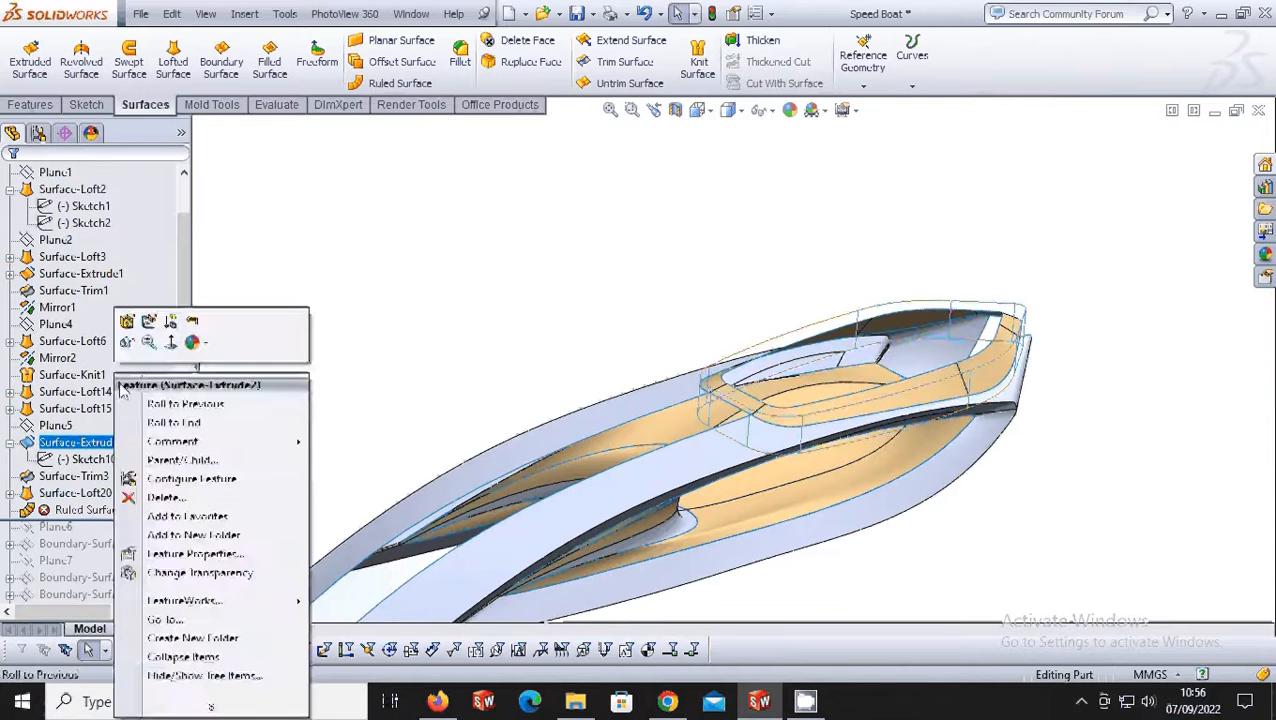
# Repair Ruled Surface2 by using a vertical edge of Surface-Extrude2 as its sweep reference vector and reversing the direction downward.
pyautogui.keyDown('ctrl'); pyautogui.click(84, 510); pyautogui.keyUp('ctrl')
pyautogui.rightClick(84, 510)
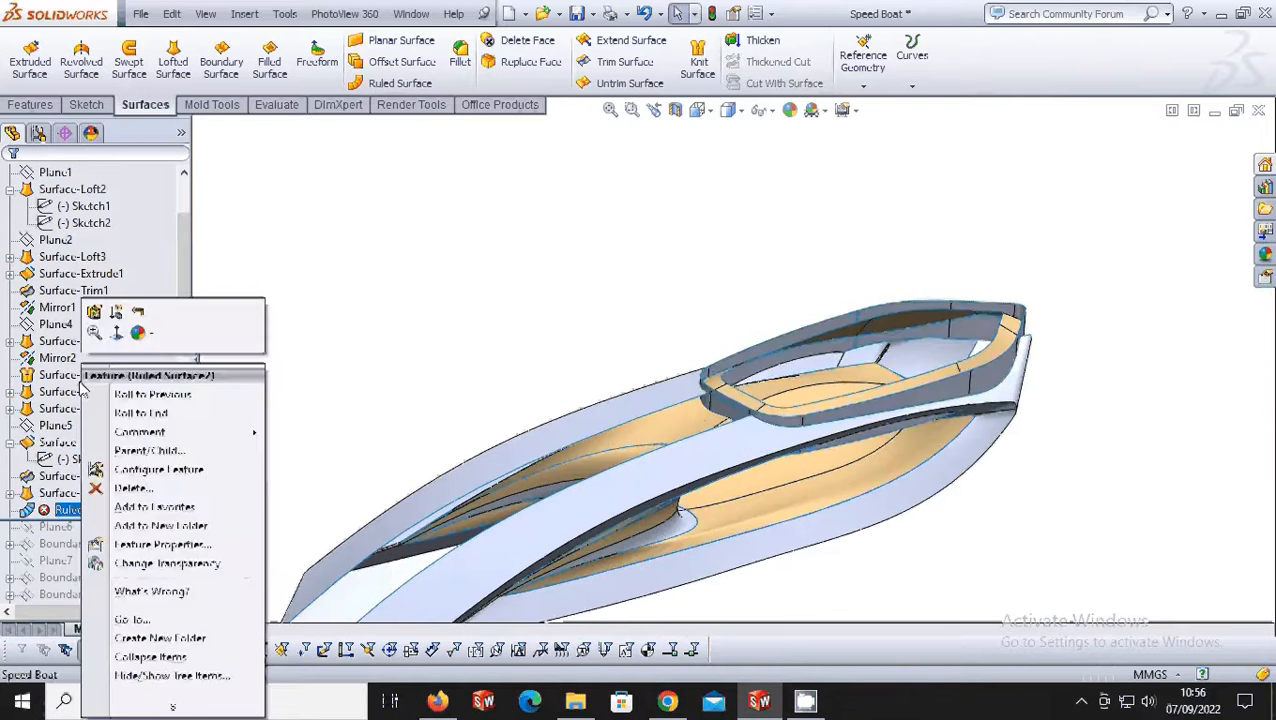
pyautogui.click(108, 316)
pyautogui.scroll(-4, 855, 338)
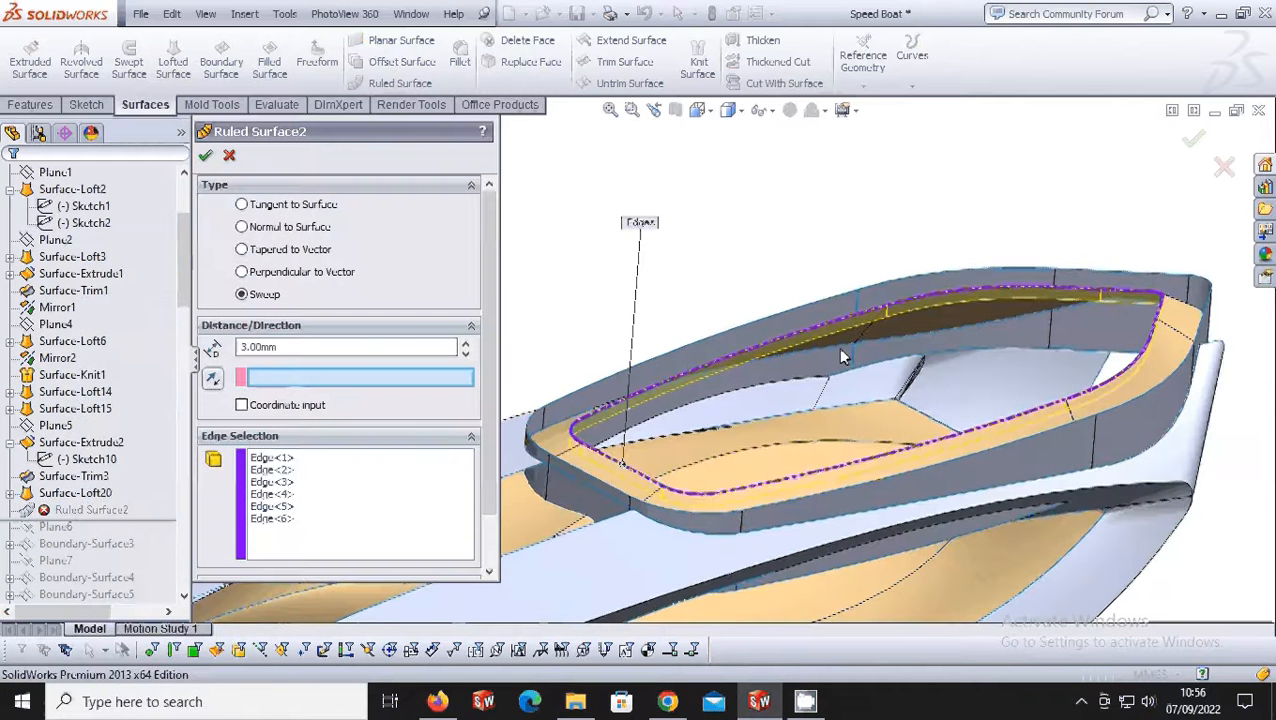
pyautogui.click(293, 381)
pyautogui.scroll(-3, 815, 416)
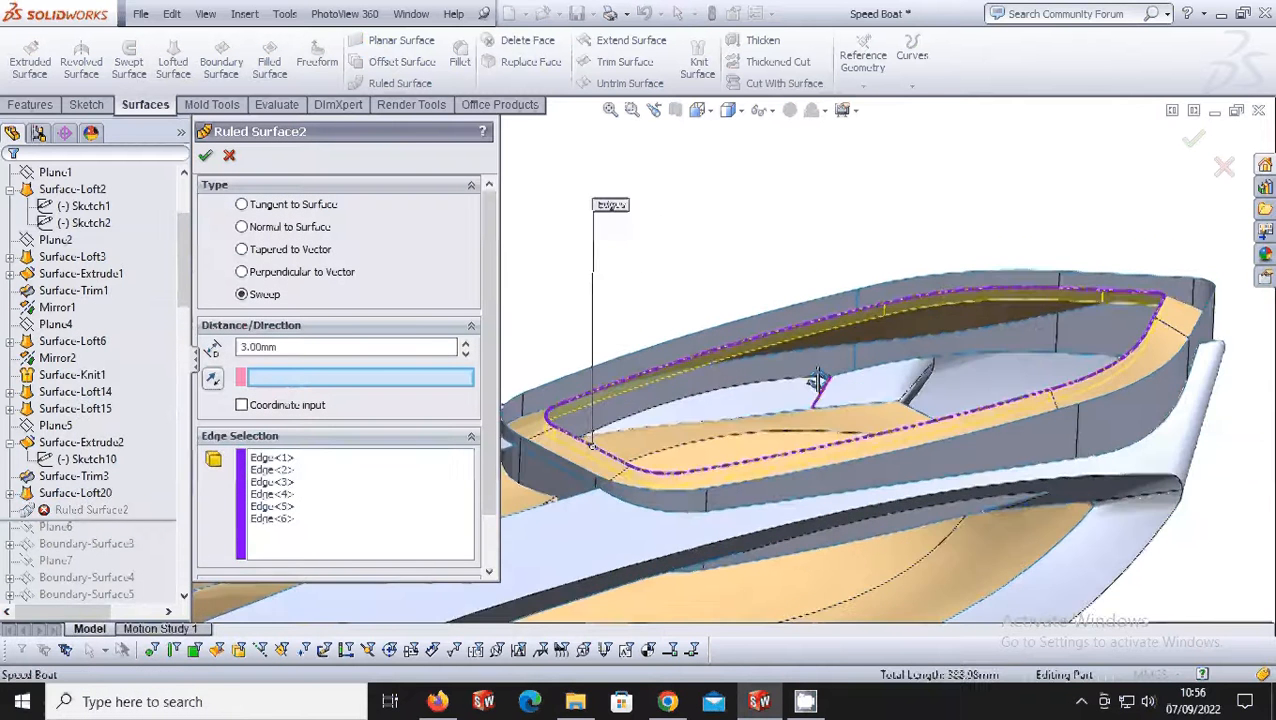
pyautogui.click(845, 305)
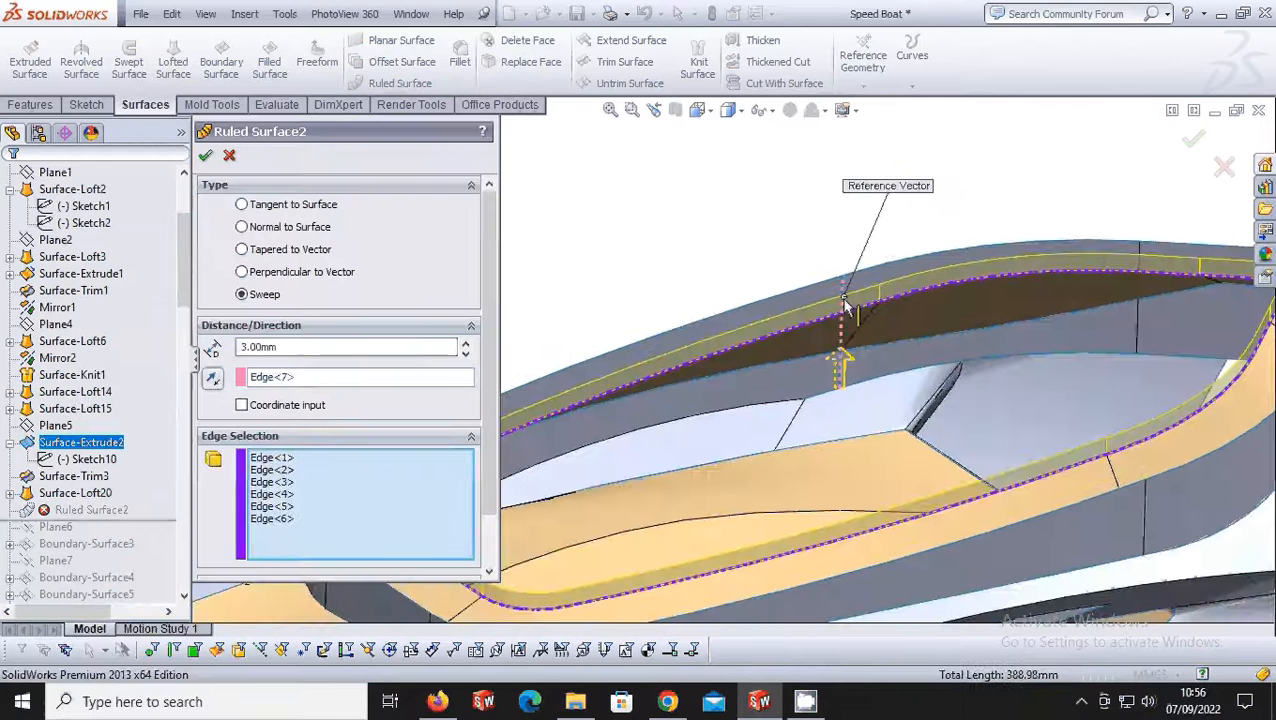
pyautogui.click(213, 378)
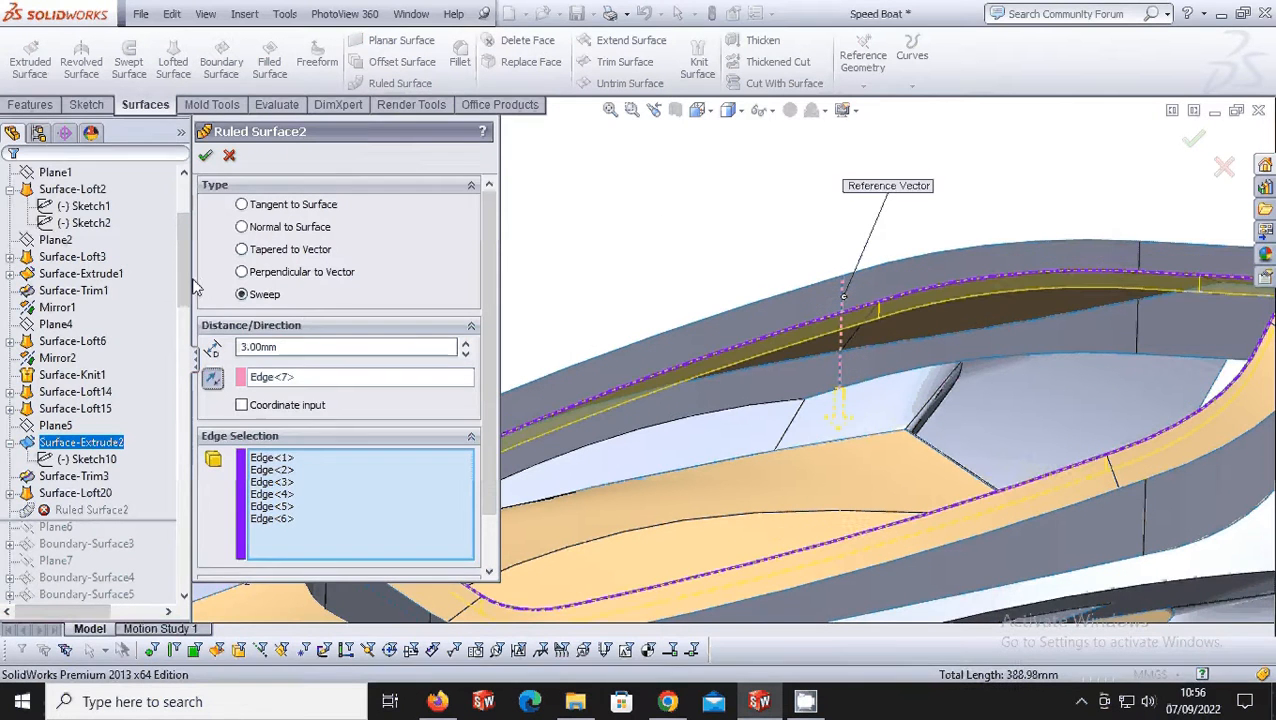
pyautogui.click(205, 155)
pyautogui.scroll(4, 950, 462)
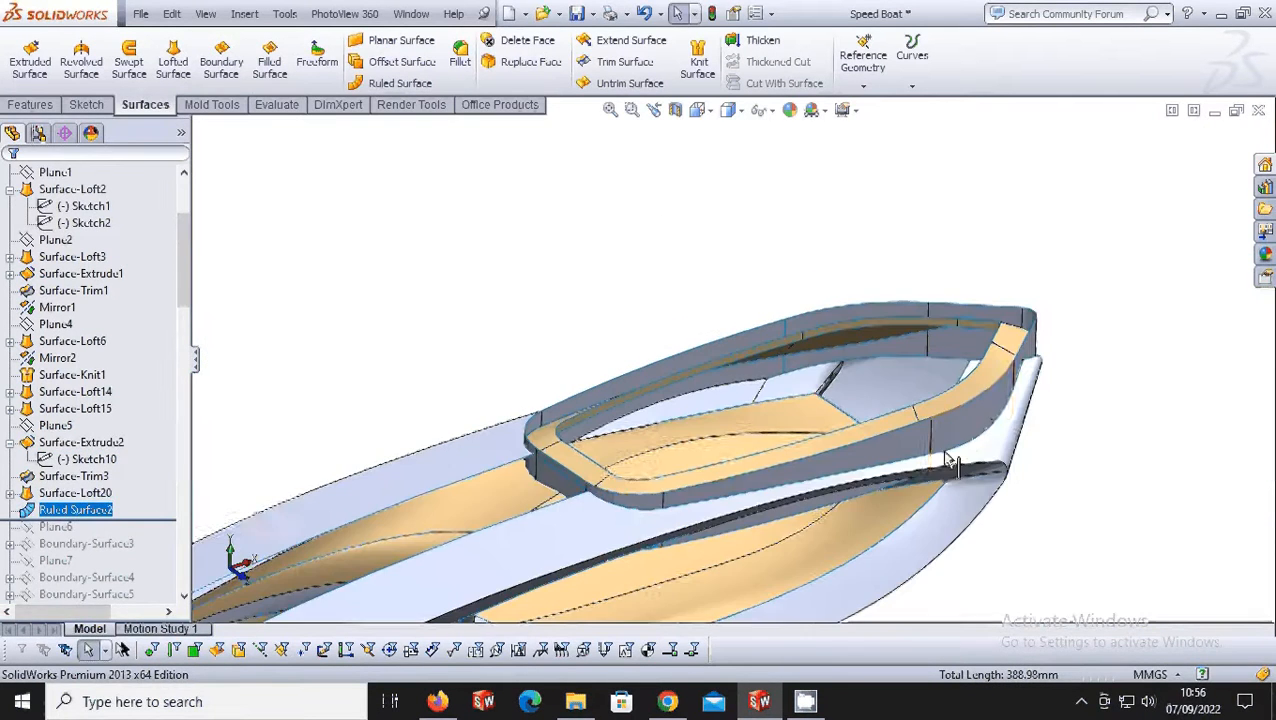
# Hide the Surface-Extrude2 wall surrounding the ruled rim.
pyautogui.scroll(-3, 1002, 421)
pyautogui.click(997, 318)
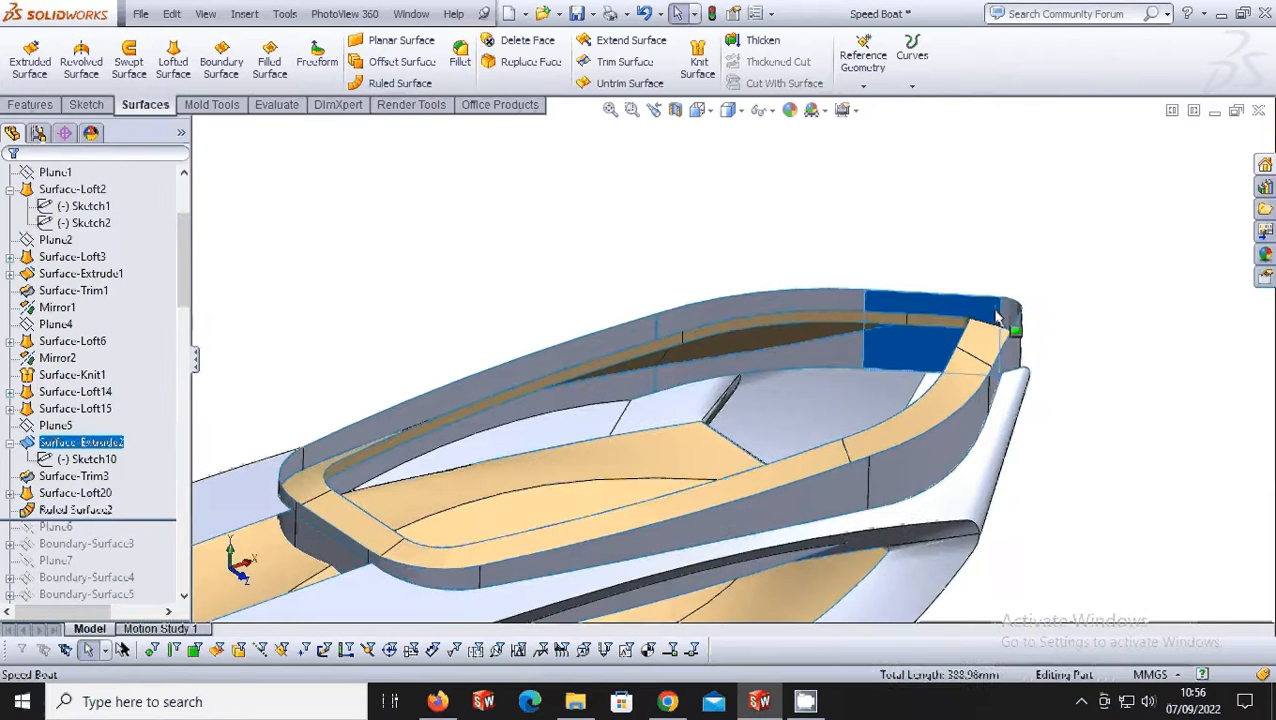
pyautogui.rightClick(997, 318)
pyautogui.click(1042, 278)
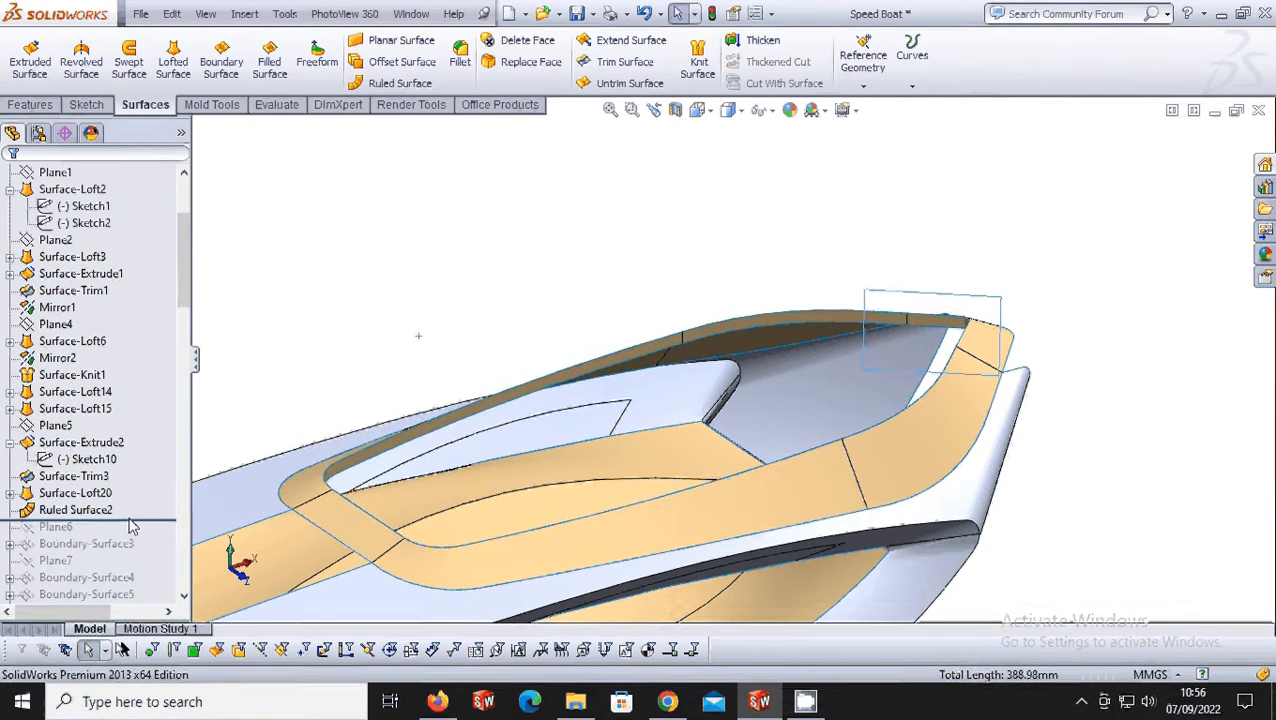
# Roll the model forward to include Plane6 and Boundary-Surface3, and review the boundary's Direction 1 curves 3DSketch15 and Sketch15.
pyautogui.moveTo(130, 527); pyautogui.dragTo(135, 560)
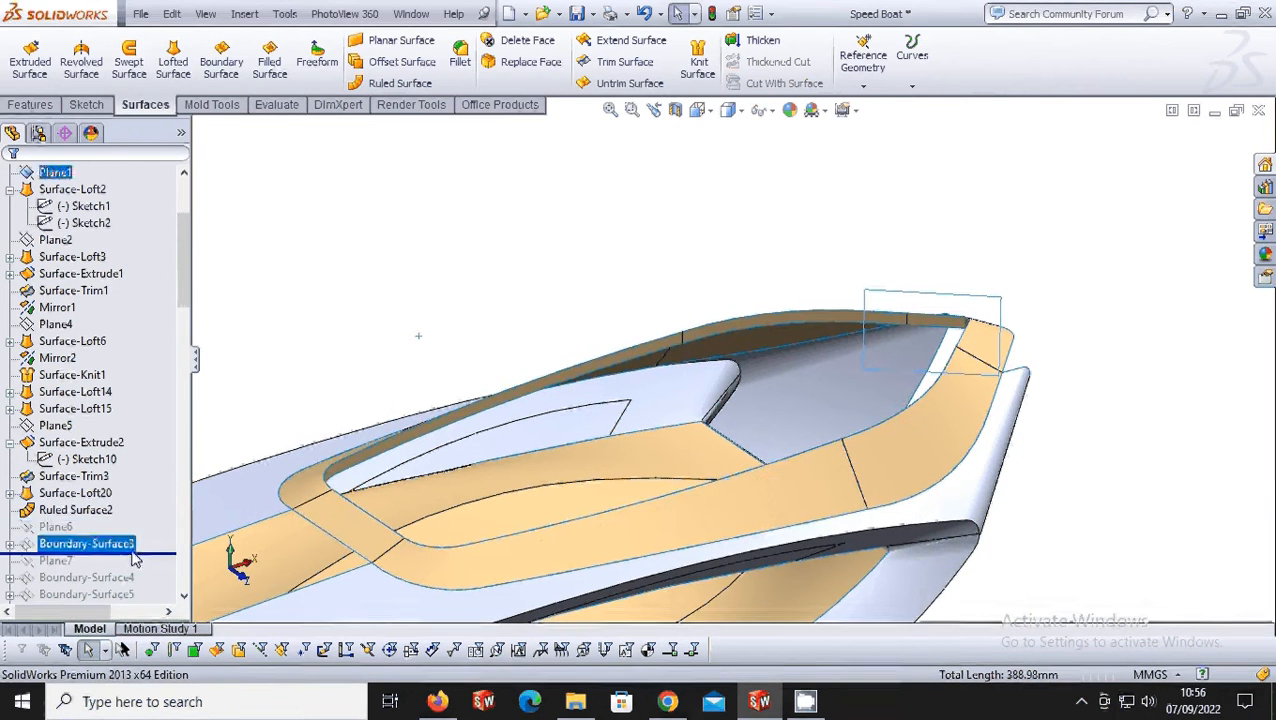
pyautogui.scroll(3, 515, 512)
pyautogui.moveTo(517, 512); pyautogui.dragTo(541, 490, button='middle')
pyautogui.click(110, 545)
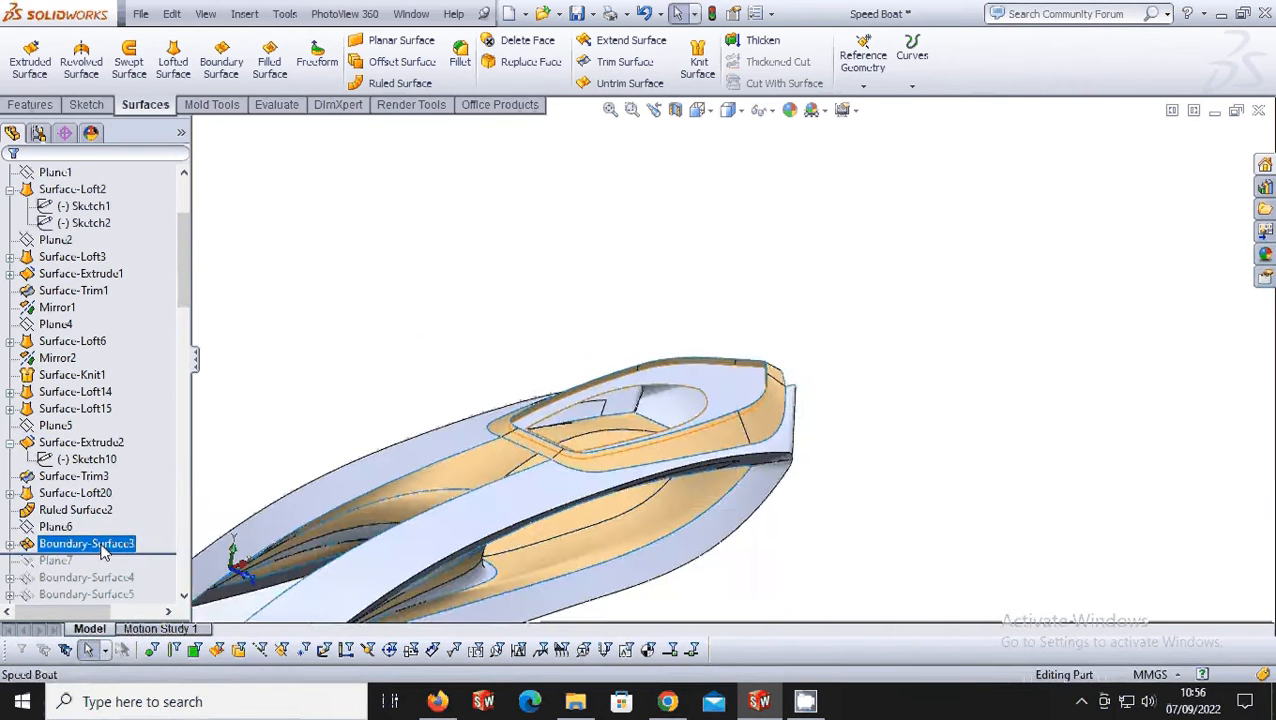
pyautogui.rightClick(102, 546)
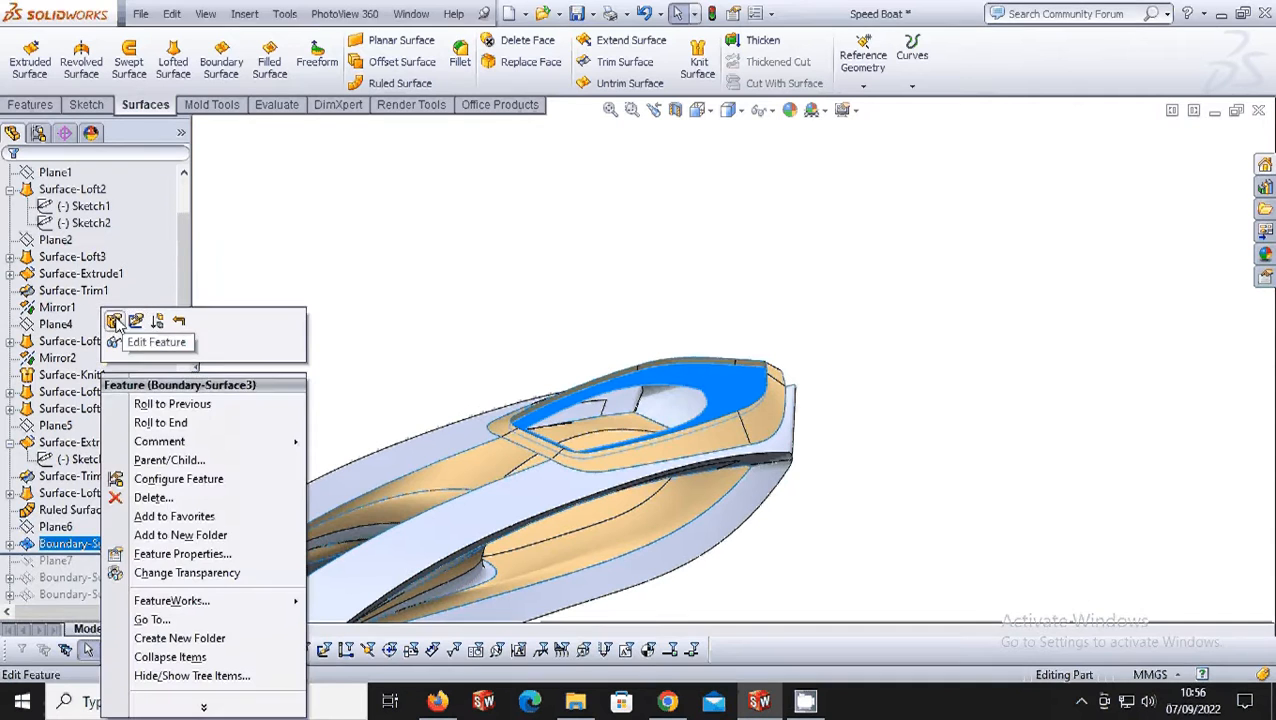
pyautogui.click(114, 321)
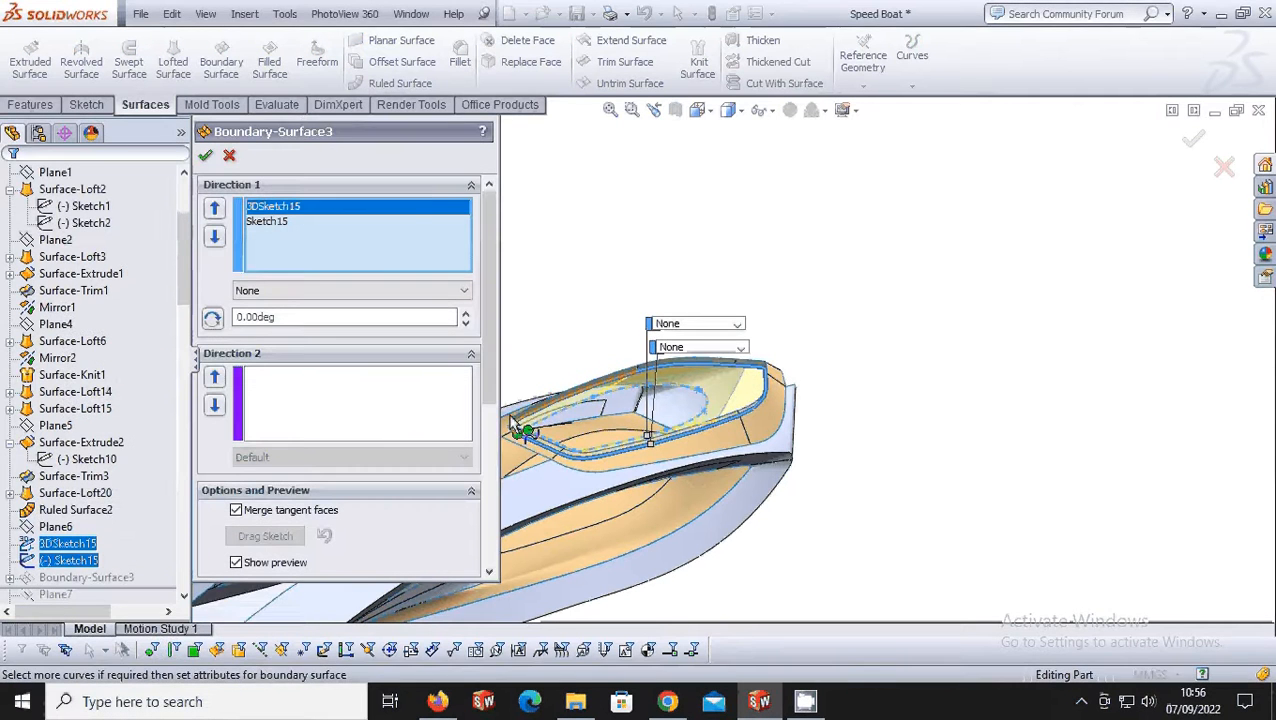
pyautogui.click(206, 158)
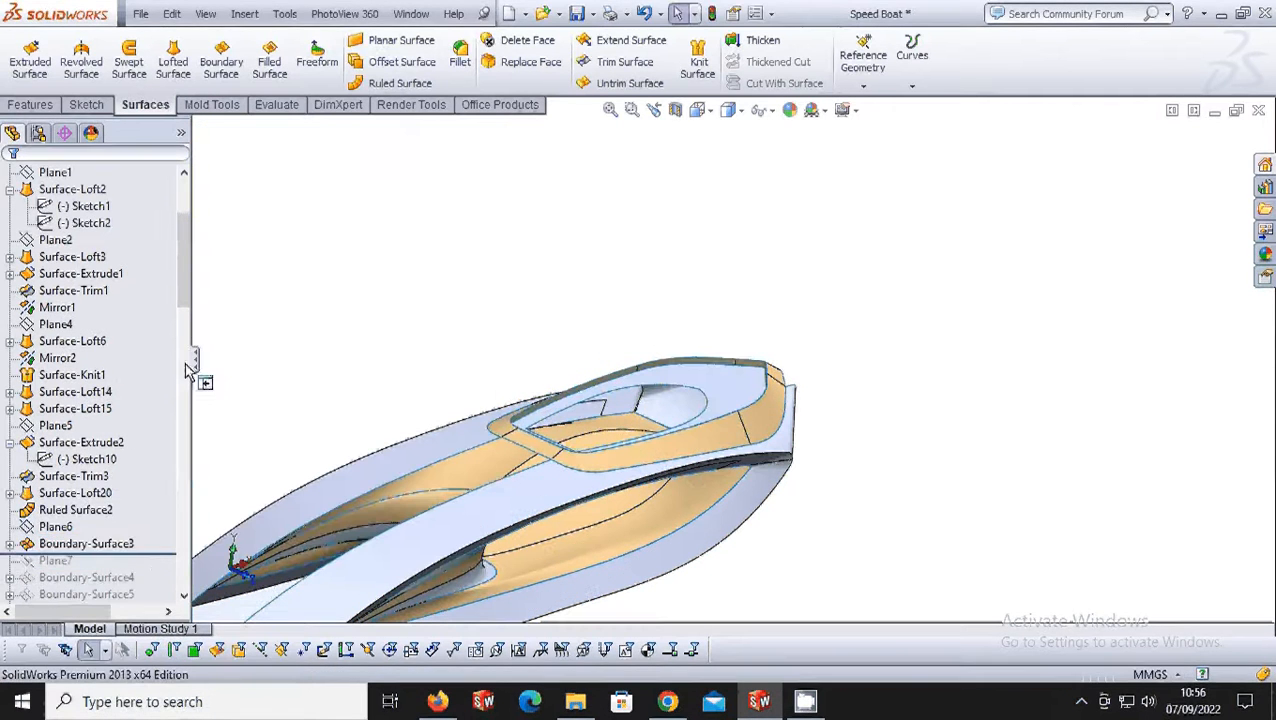
# Roll the model forward through Surface-Trim6 and review its mutual trim between Surface-Extrude3 and Surface-Trim3, including the removed deck regions.
pyautogui.moveTo(142, 556)
pyautogui.mouseDown()
pyautogui.moveTo(151, 589)
pyautogui.moveTo(151, 450)
pyautogui.moveTo(151, 467)
pyautogui.moveTo(125, 470)
pyautogui.moveTo(138, 535)
pyautogui.mouseUp()
pyautogui.click(116, 462)
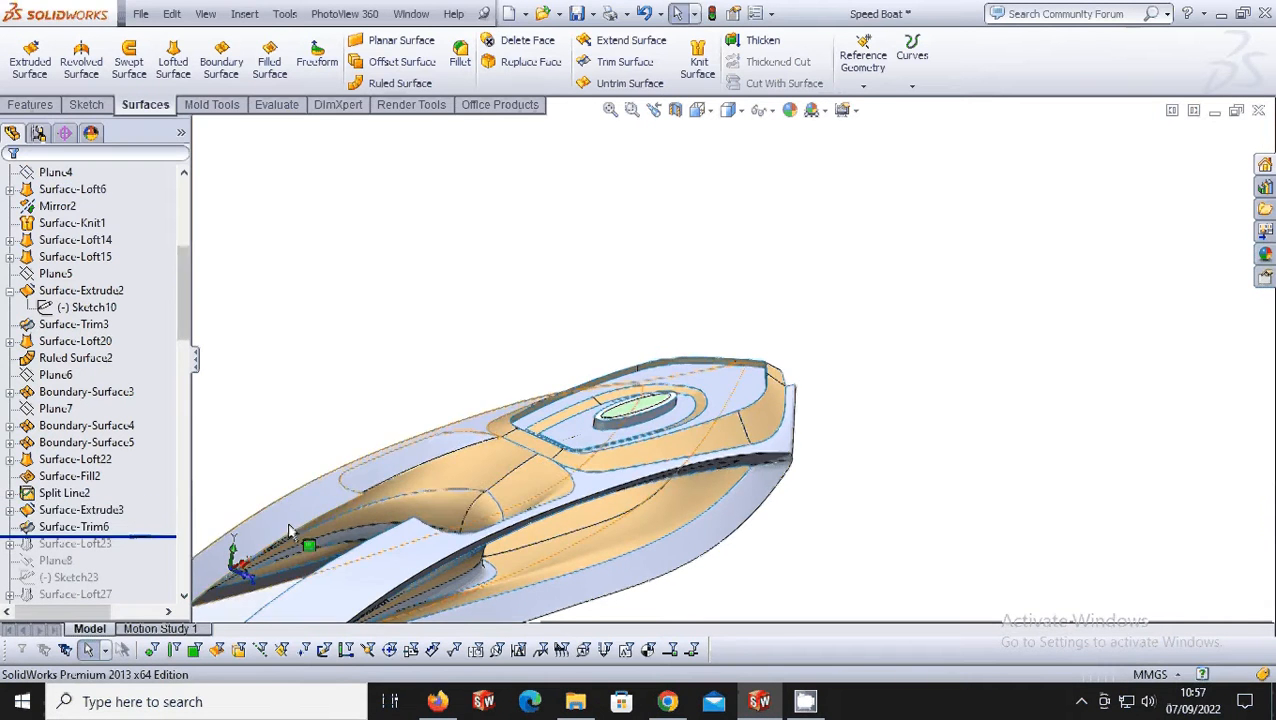
pyautogui.rightClick(86, 540)
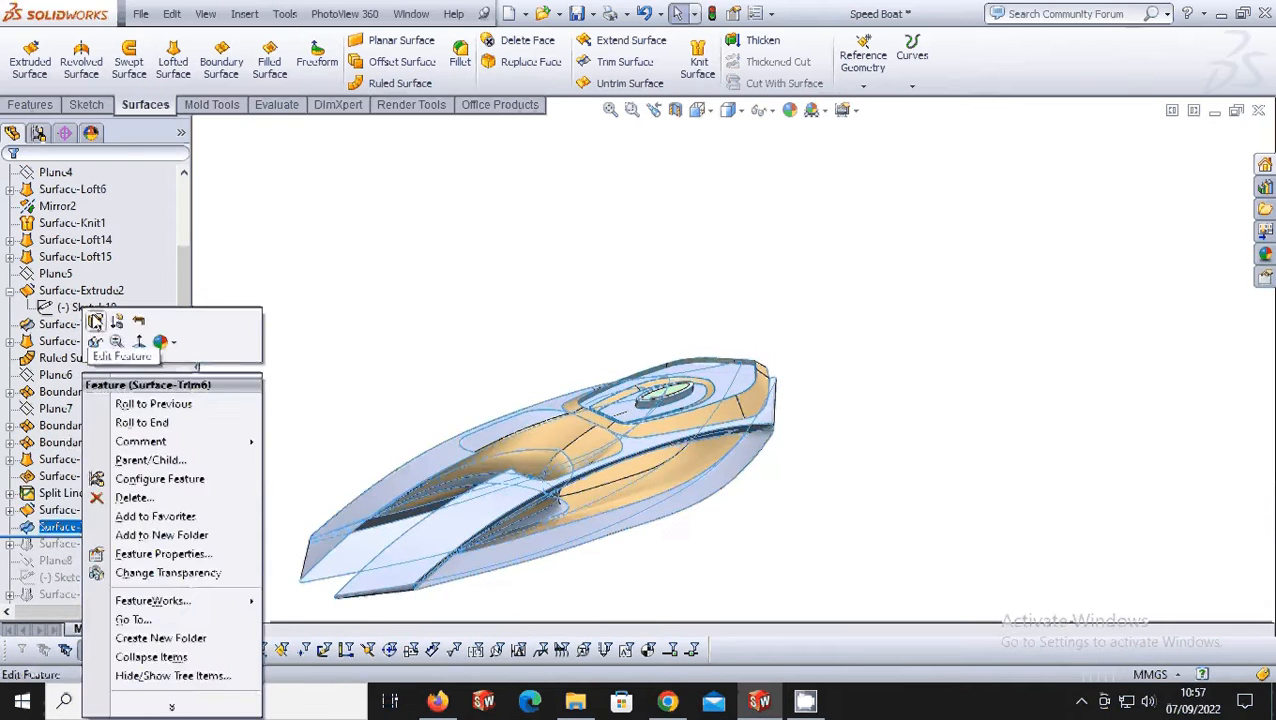
pyautogui.click(96, 319)
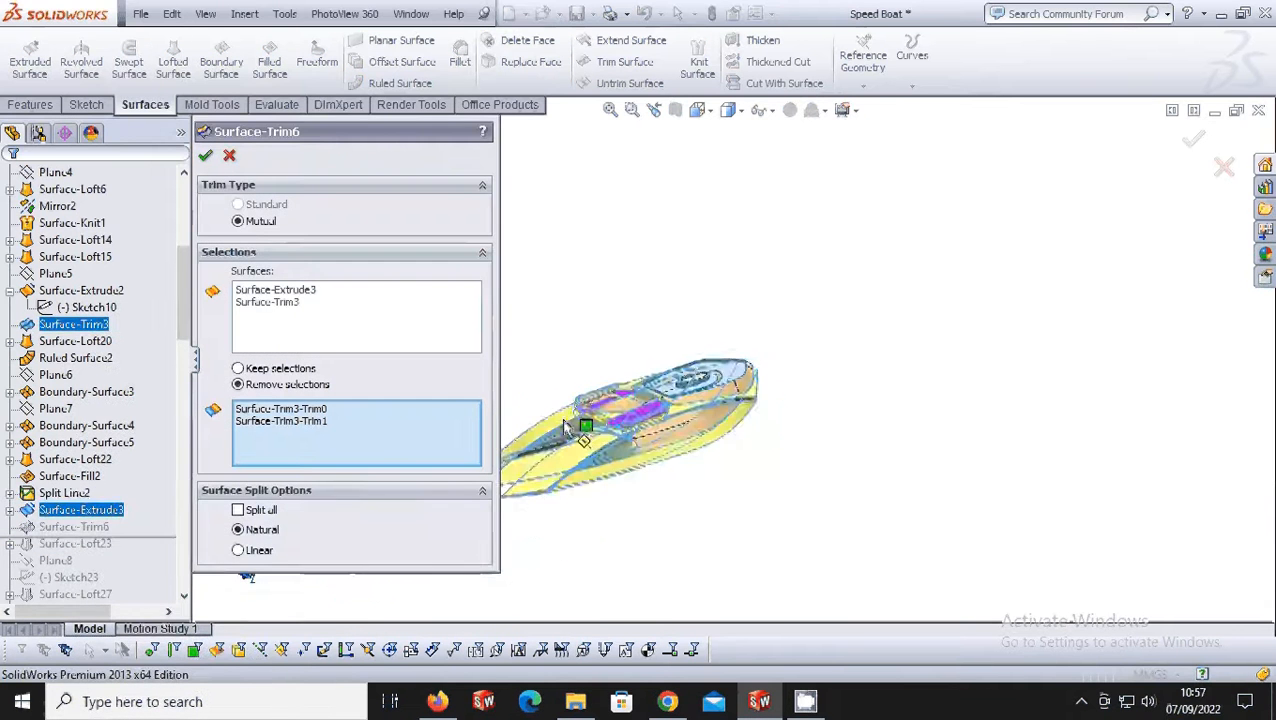
pyautogui.scroll(-5, 654, 390)
pyautogui.scroll(2, 815, 391)
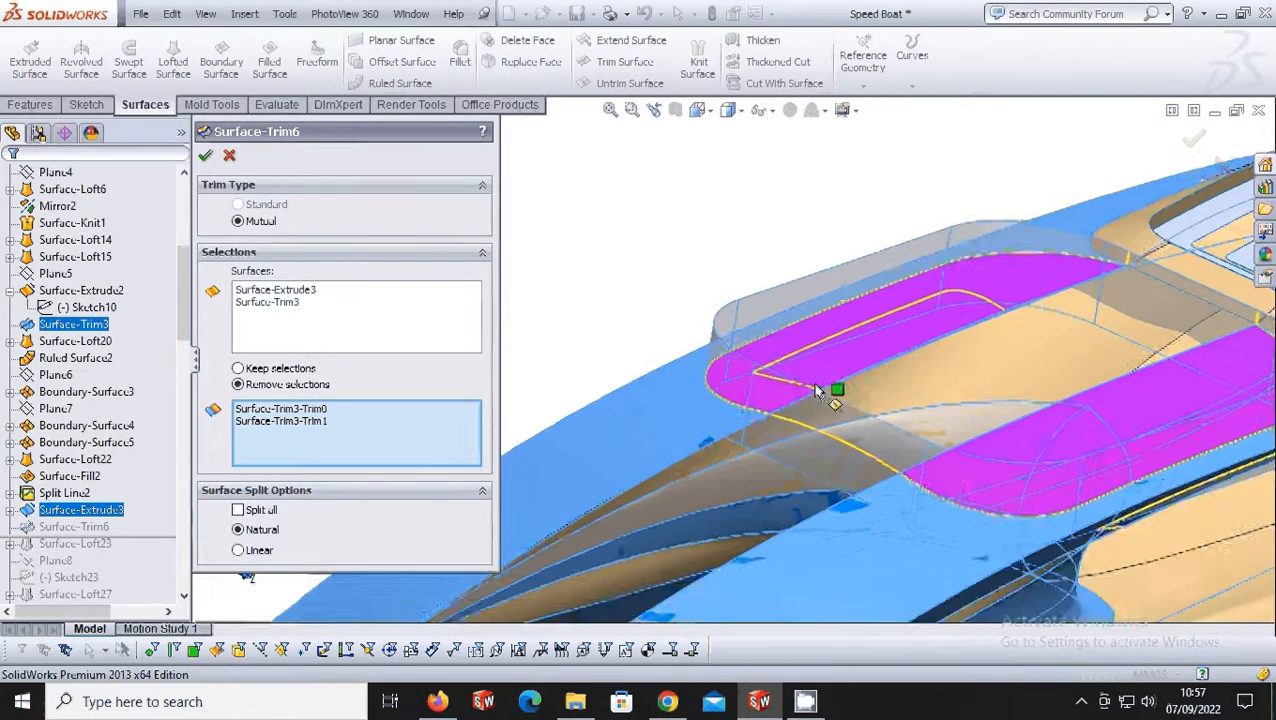
pyautogui.click(207, 158)
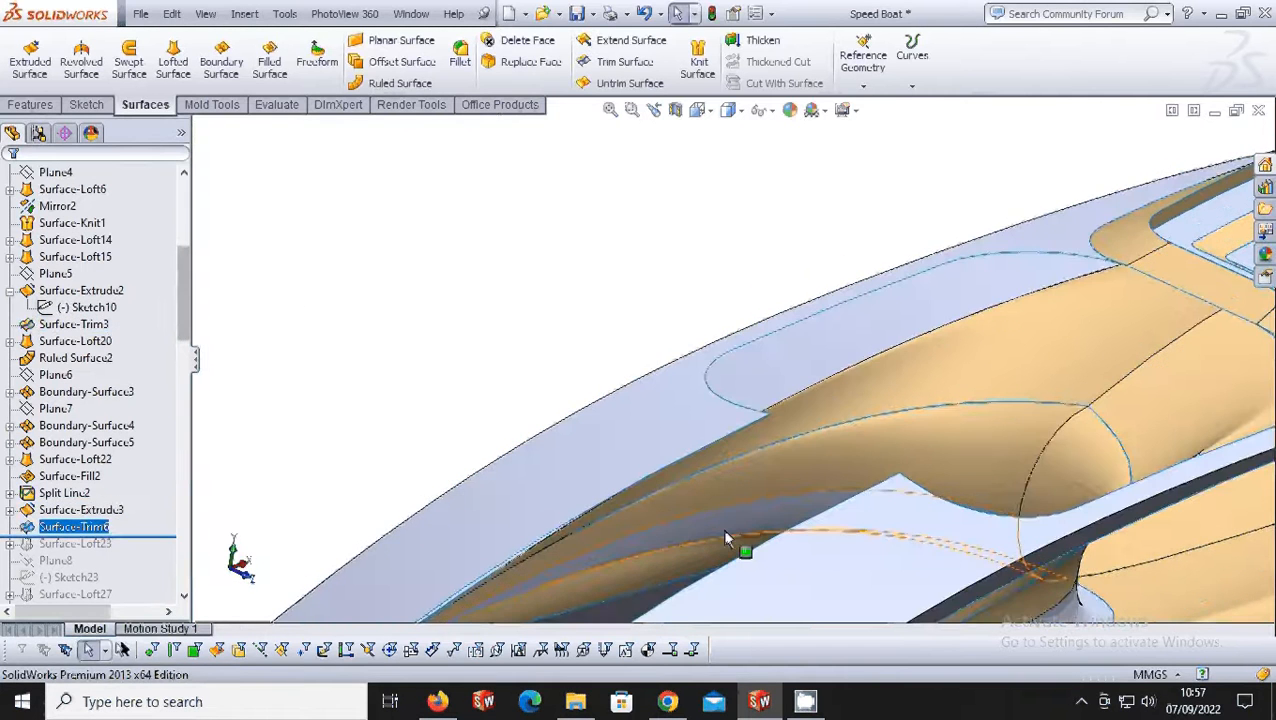
# Roll the model forward to include Surface-Loft23 around the deck opening.
pyautogui.moveTo(727, 539); pyautogui.dragTo(764, 500, button='middle')
pyautogui.scroll(2, 764, 500)
pyautogui.press('f')
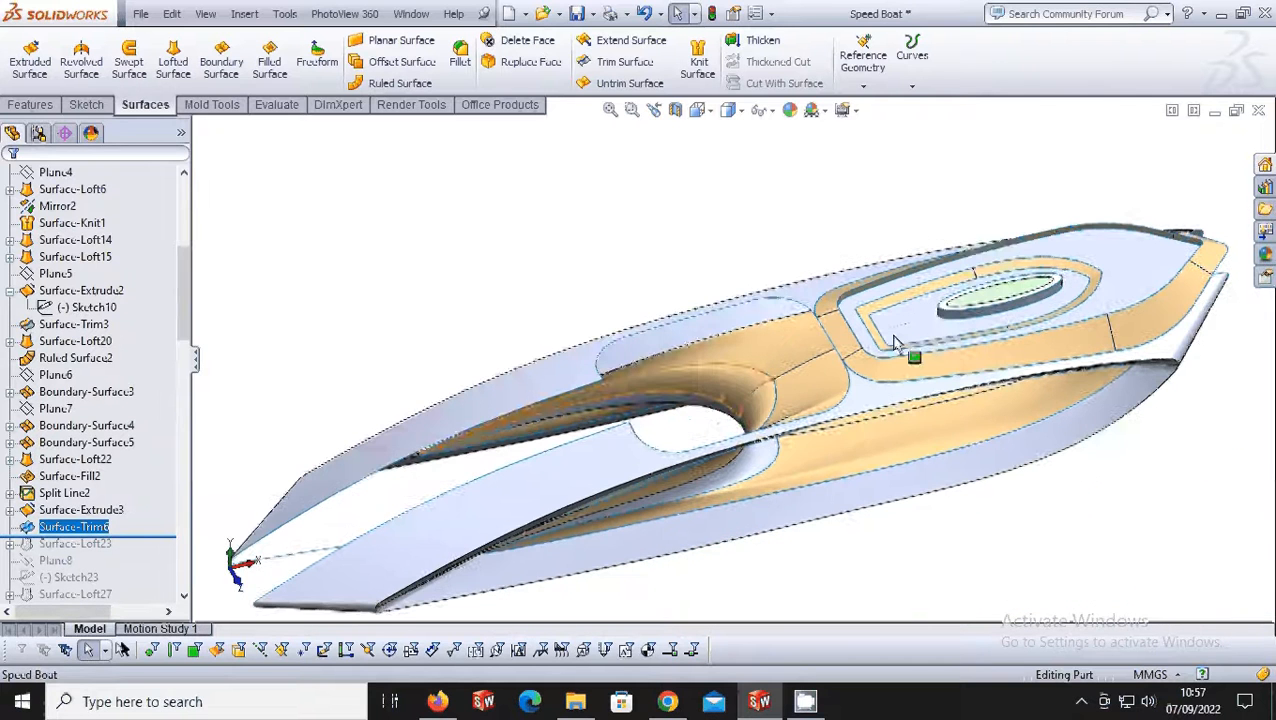
pyautogui.moveTo(149, 537); pyautogui.dragTo(151, 547)
pyautogui.scroll(-3, 735, 352)
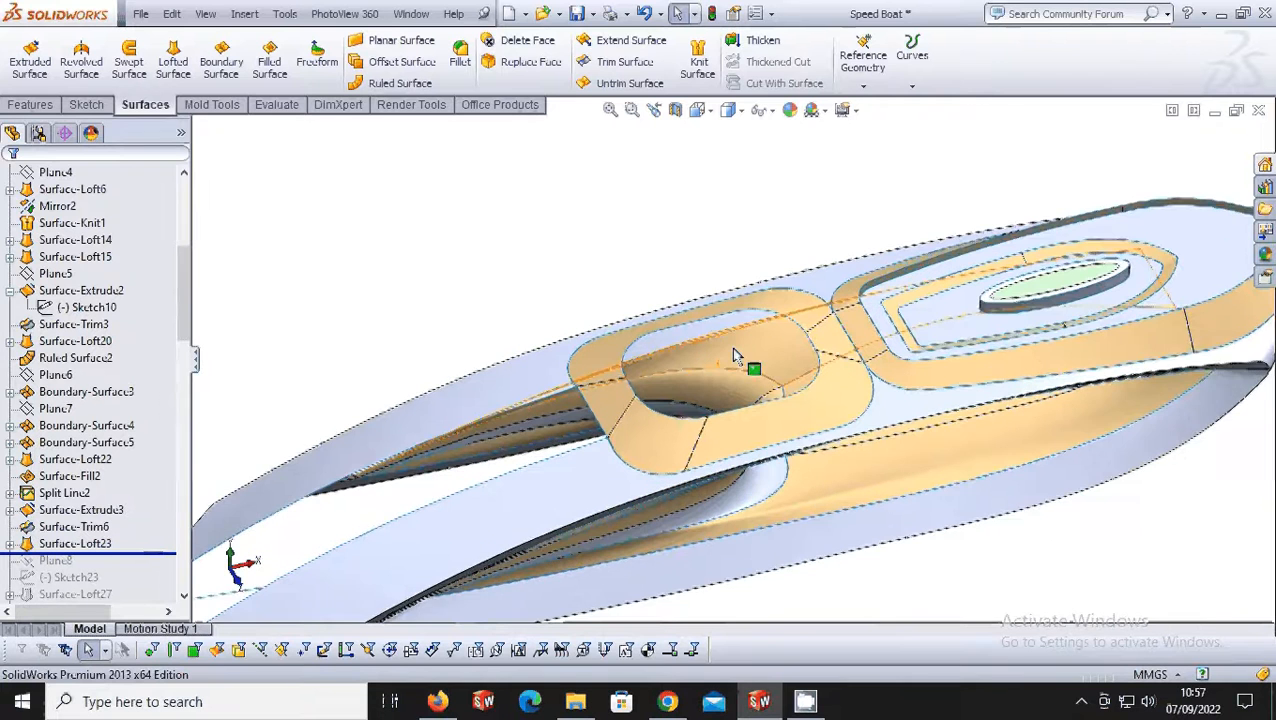
# Roll the model forward through Surface-Loft27 and review its loft profiles Sketch25 and Sketch26.
pyautogui.moveTo(147, 552); pyautogui.dragTo(148, 452)
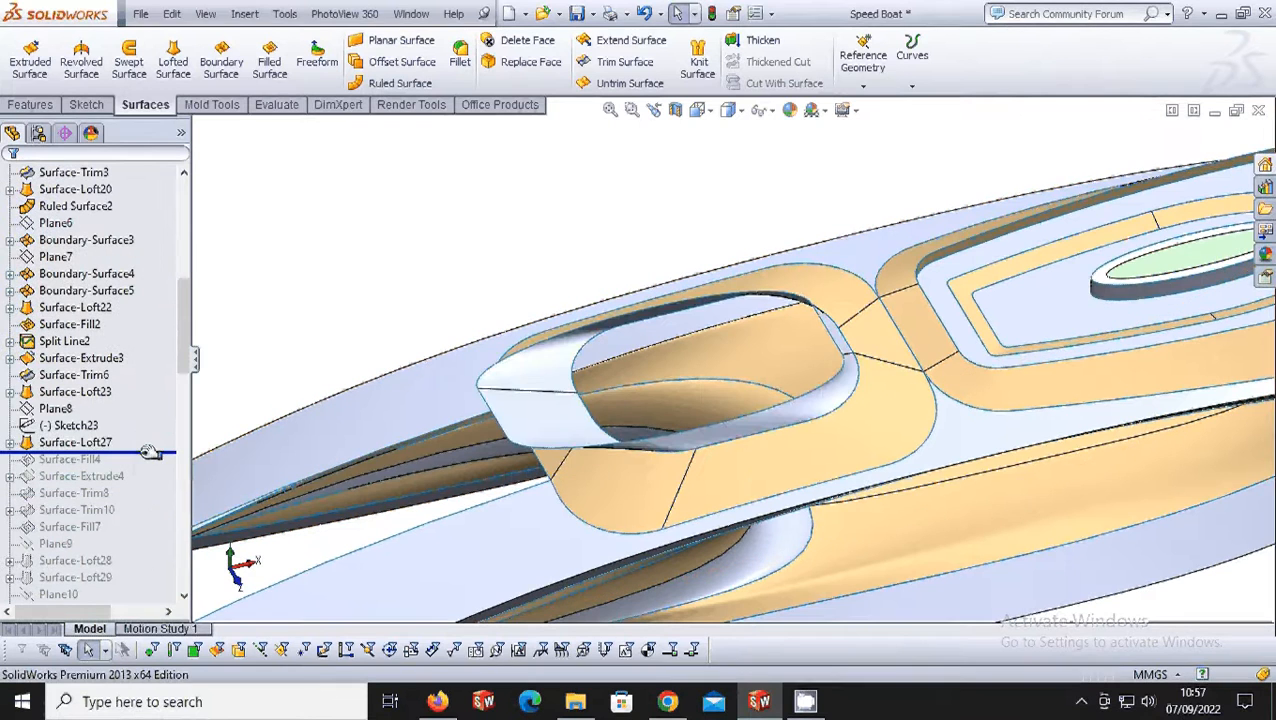
pyautogui.moveTo(614, 440); pyautogui.dragTo(622, 362, button='middle')
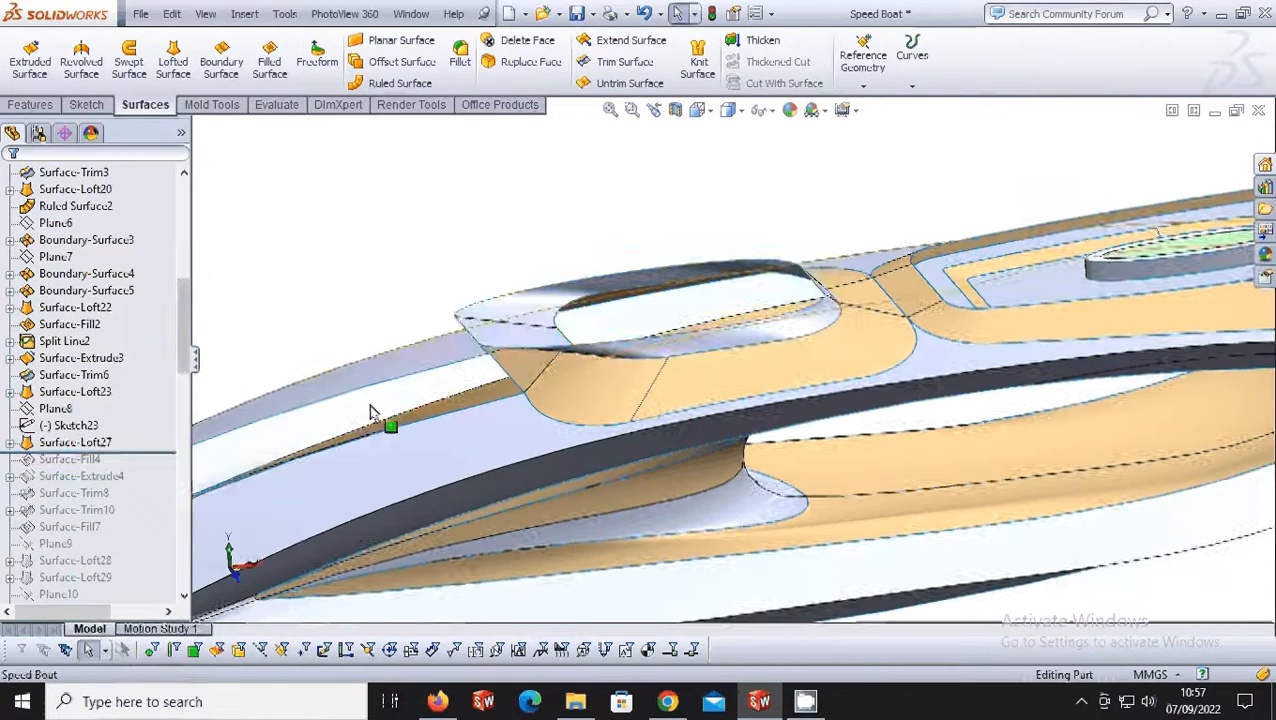
pyautogui.rightClick(102, 450)
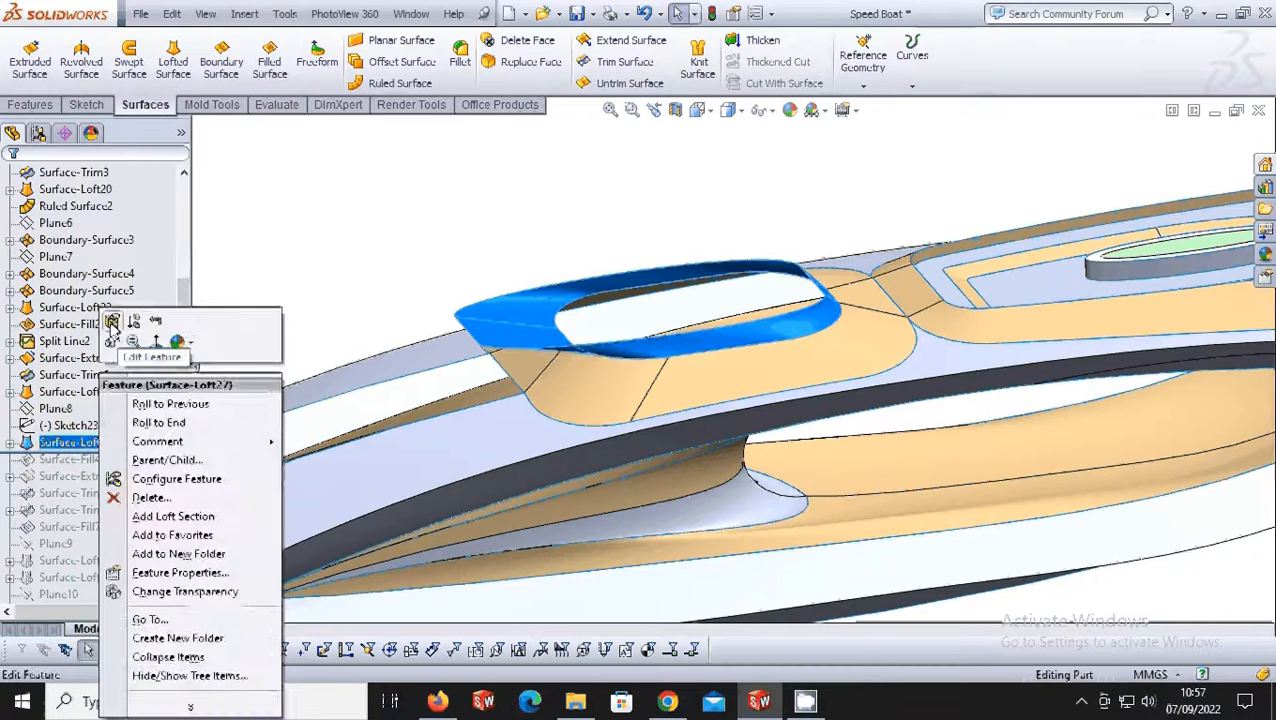
pyautogui.click(133, 340)
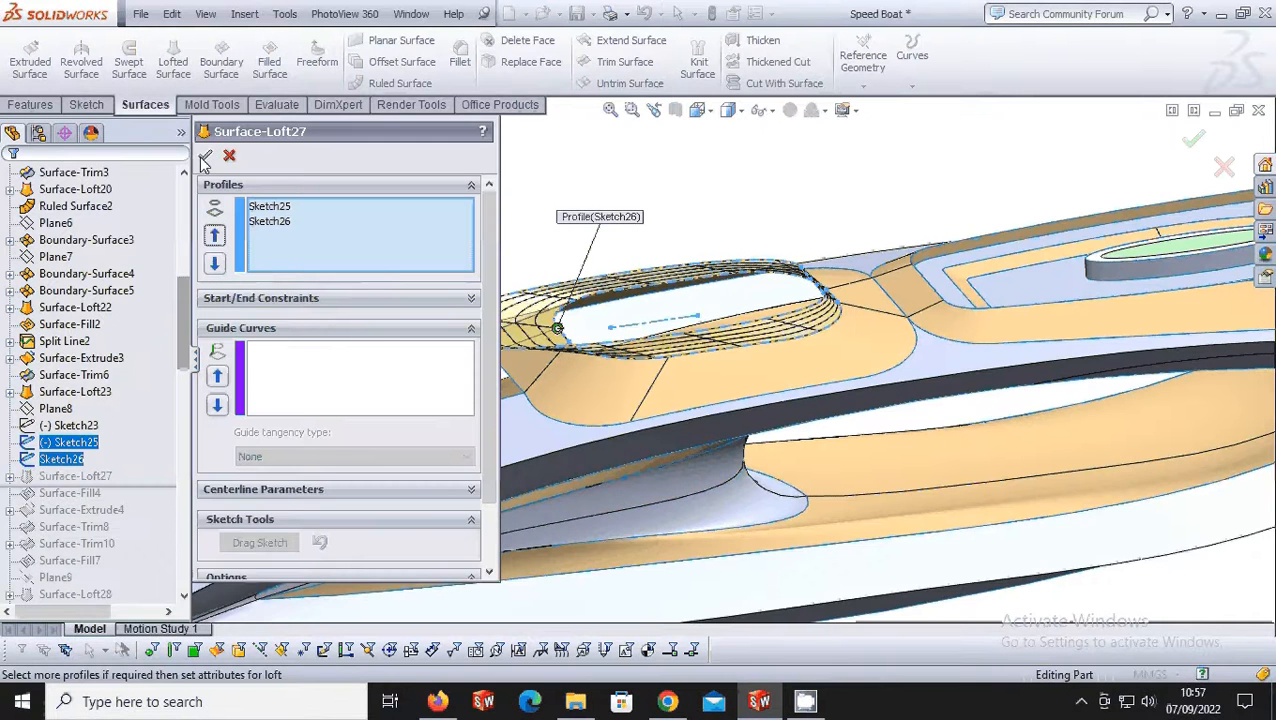
pyautogui.click(205, 162)
pyautogui.scroll(3, 359, 291)
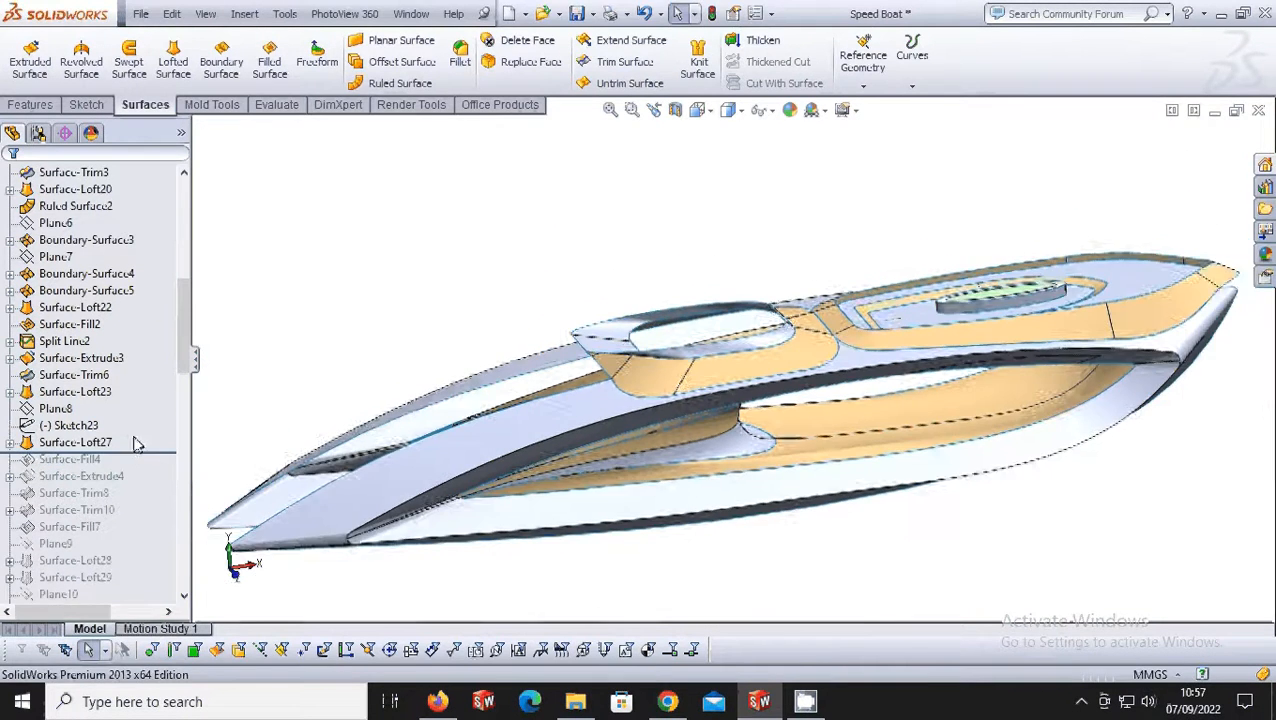
# Roll the model forward to include Surface-Fill4 and Surface-Extrude4, and inspect the extruded wall beside the canopy.
pyautogui.moveTo(141, 460); pyautogui.dragTo(133, 486)
pyautogui.moveTo(588, 350); pyautogui.dragTo(668, 408, button='middle')
pyautogui.scroll(-4, 635, 463)
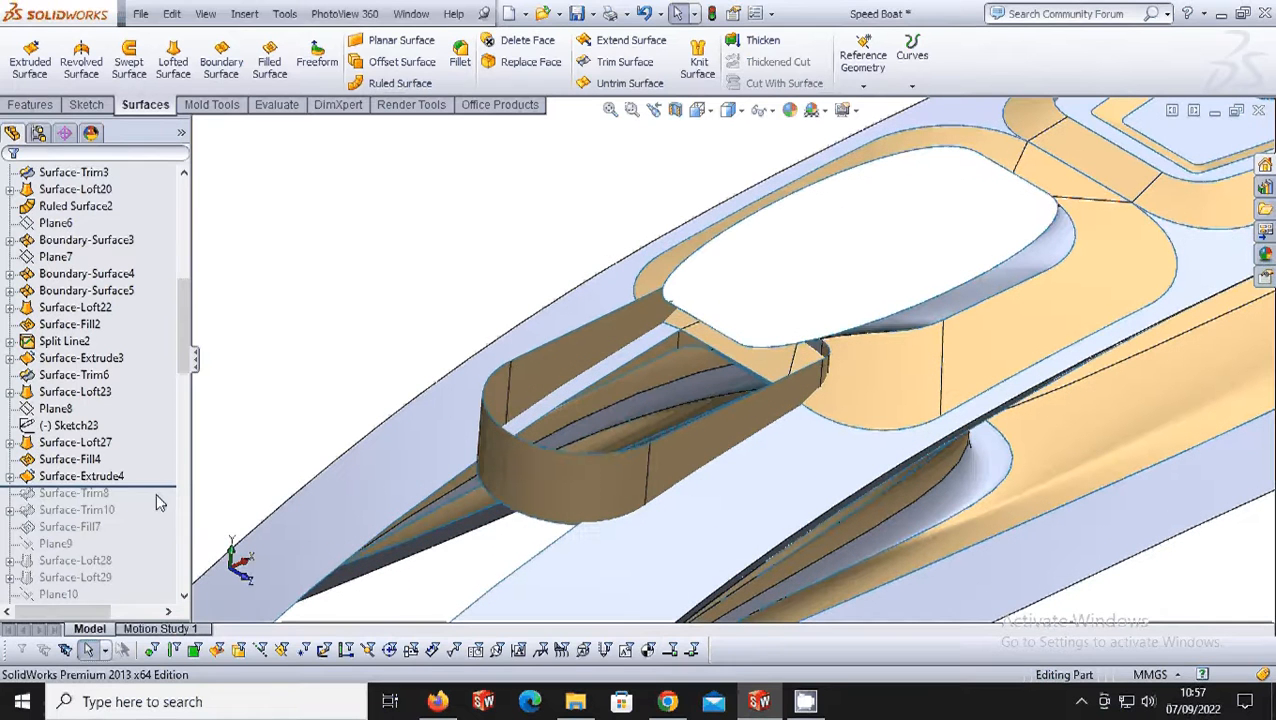
# Roll the model forward through Surface-Loft28 and review its profiles, an edge and 3DSketch20, and its two edge guide curves.
pyautogui.moveTo(160, 490); pyautogui.dragTo(135, 562)
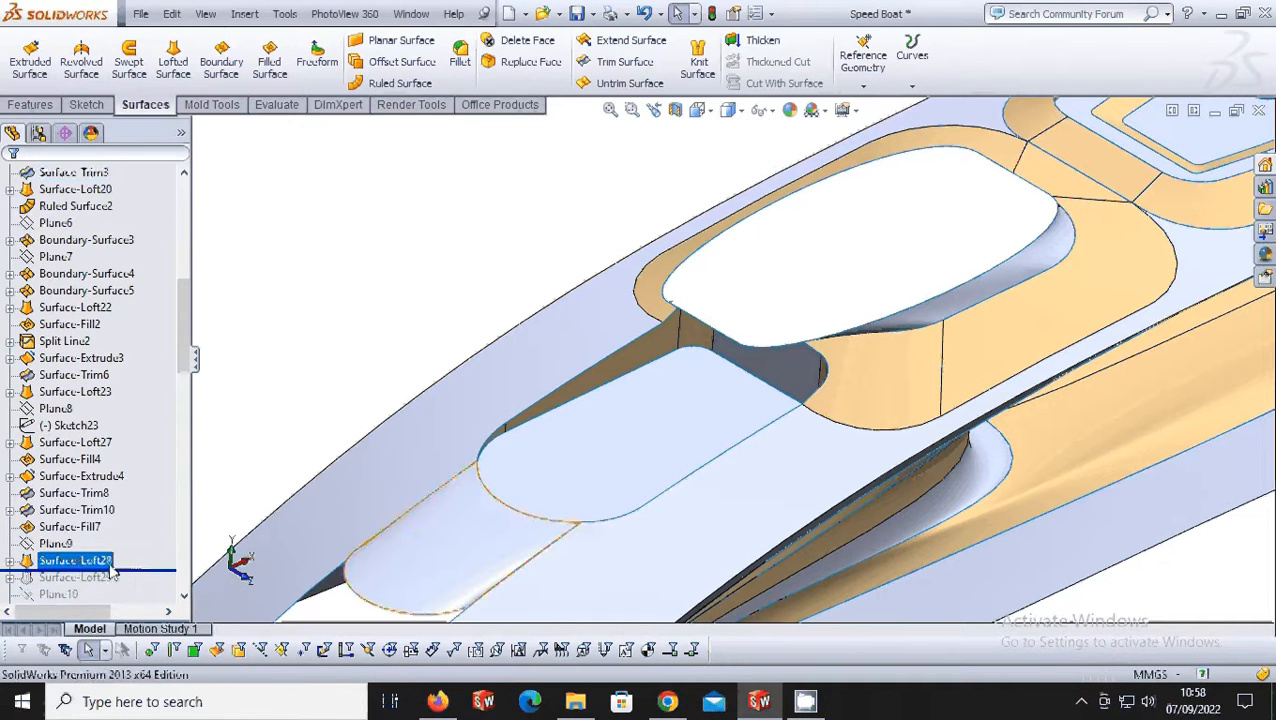
pyautogui.scroll(-2, 135, 562)
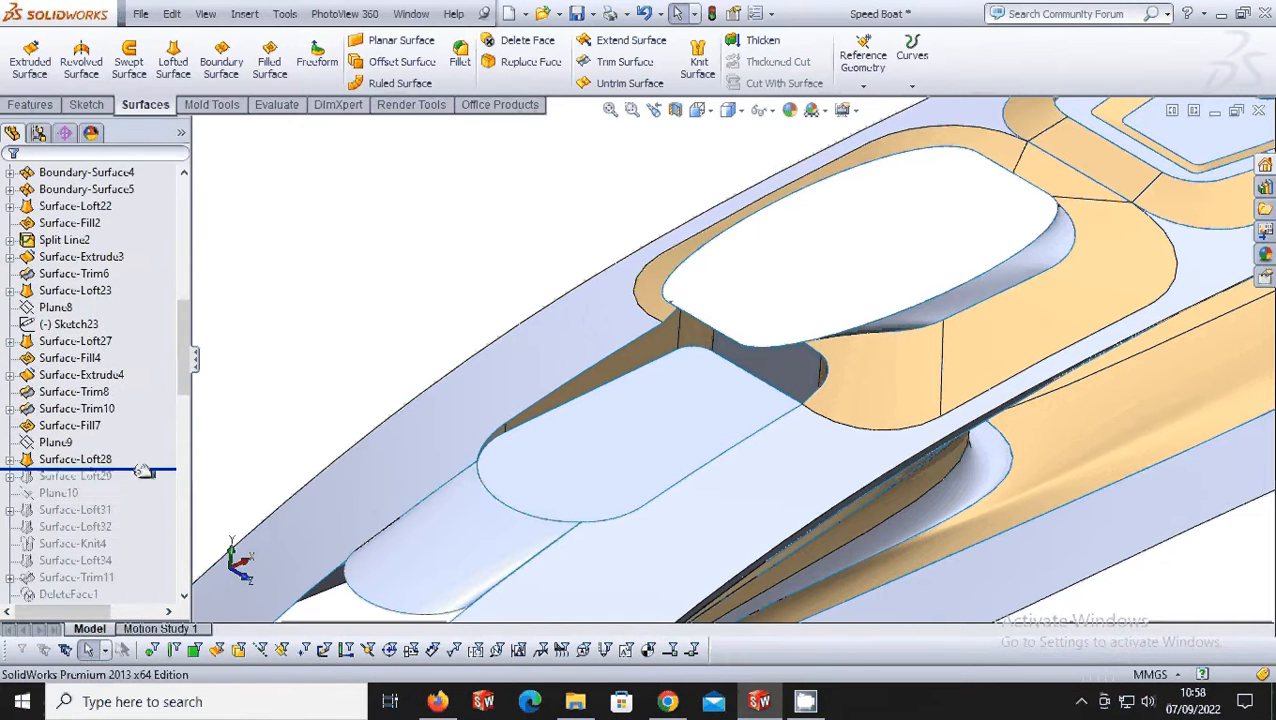
pyautogui.click(93, 476)
pyautogui.rightClick(93, 476)
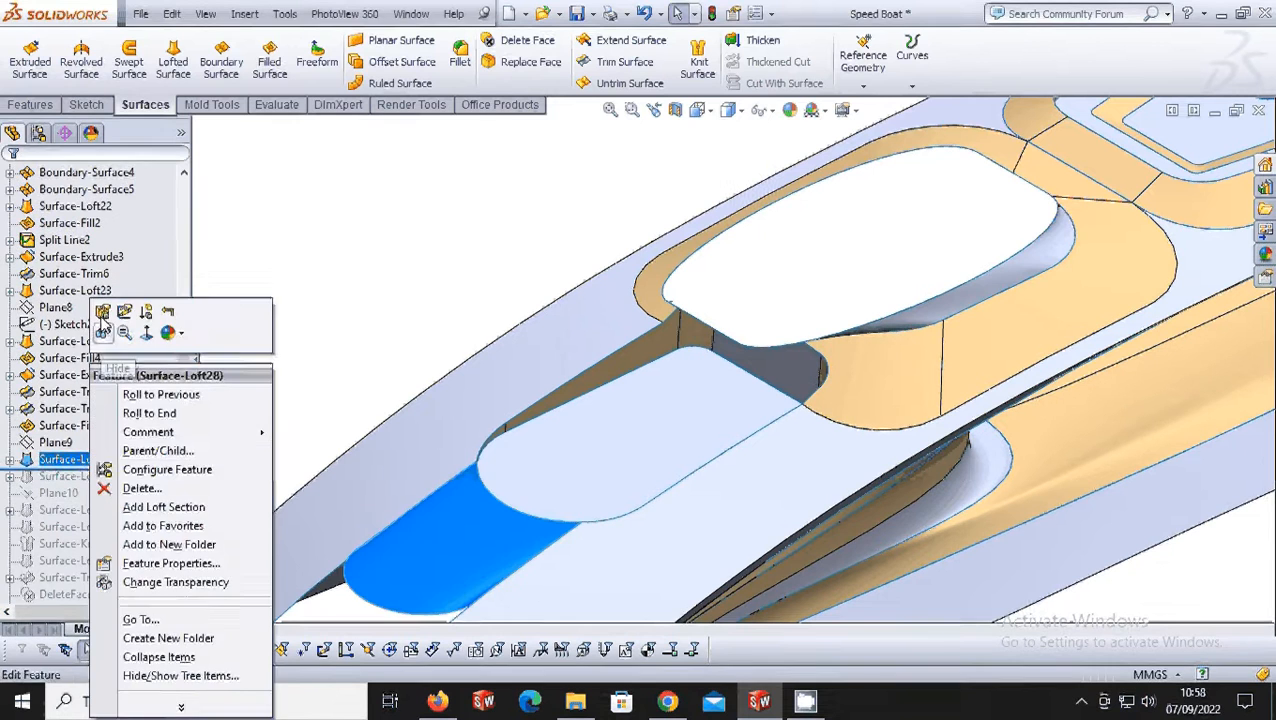
pyautogui.click(108, 309)
pyautogui.click(206, 156)
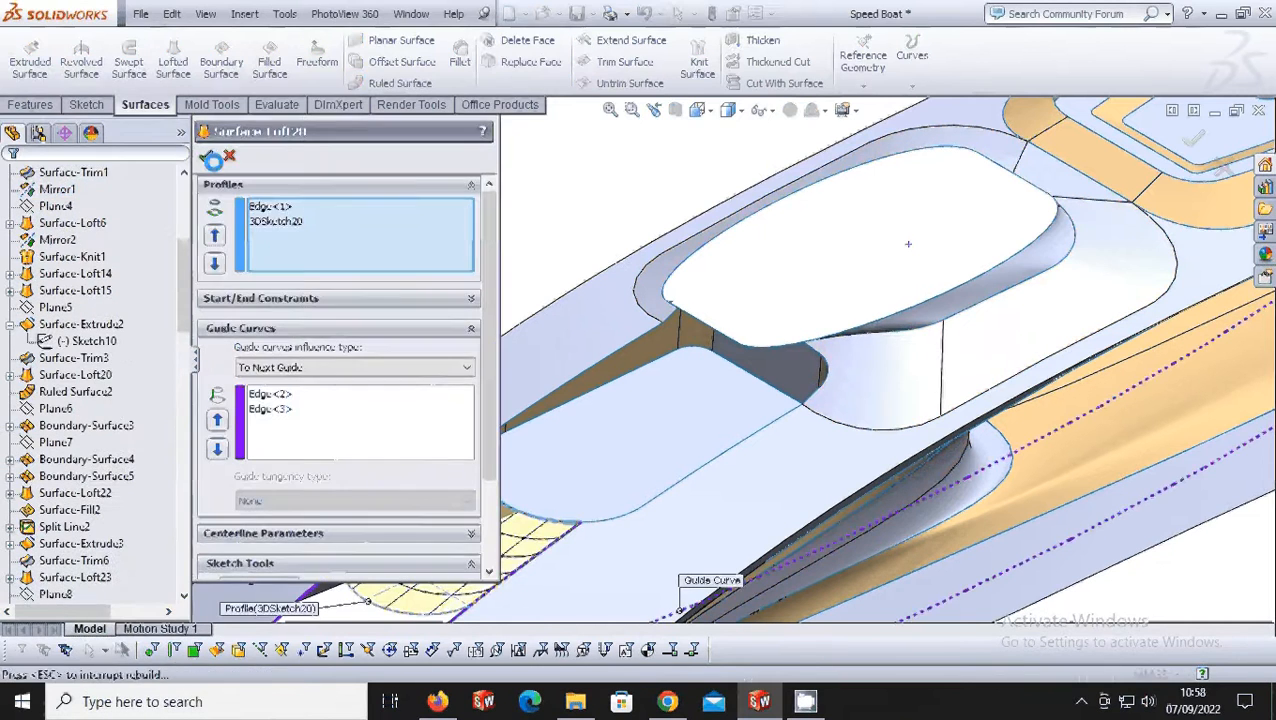
pyautogui.scroll(3, 481, 430)
pyautogui.scroll(-3, 660, 545)
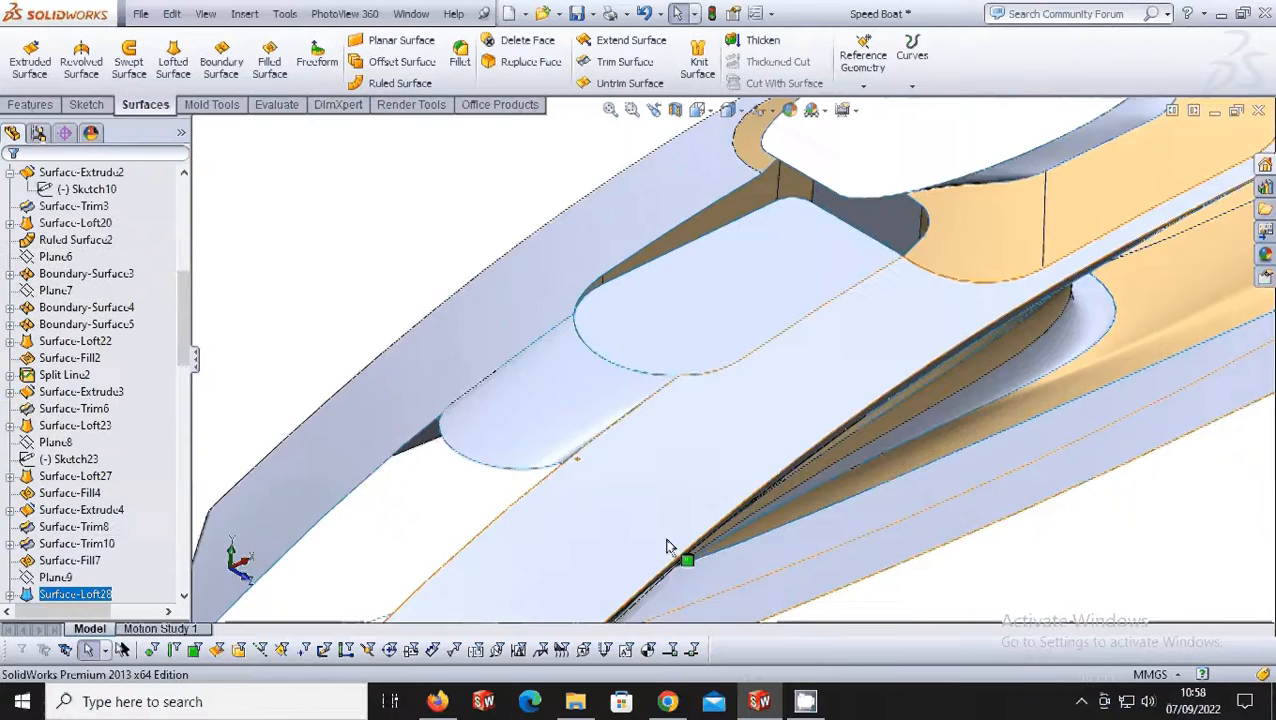
pyautogui.scroll(2, 740, 538)
pyautogui.scroll(1, 740, 537)
pyautogui.scroll(-2, 121, 560)
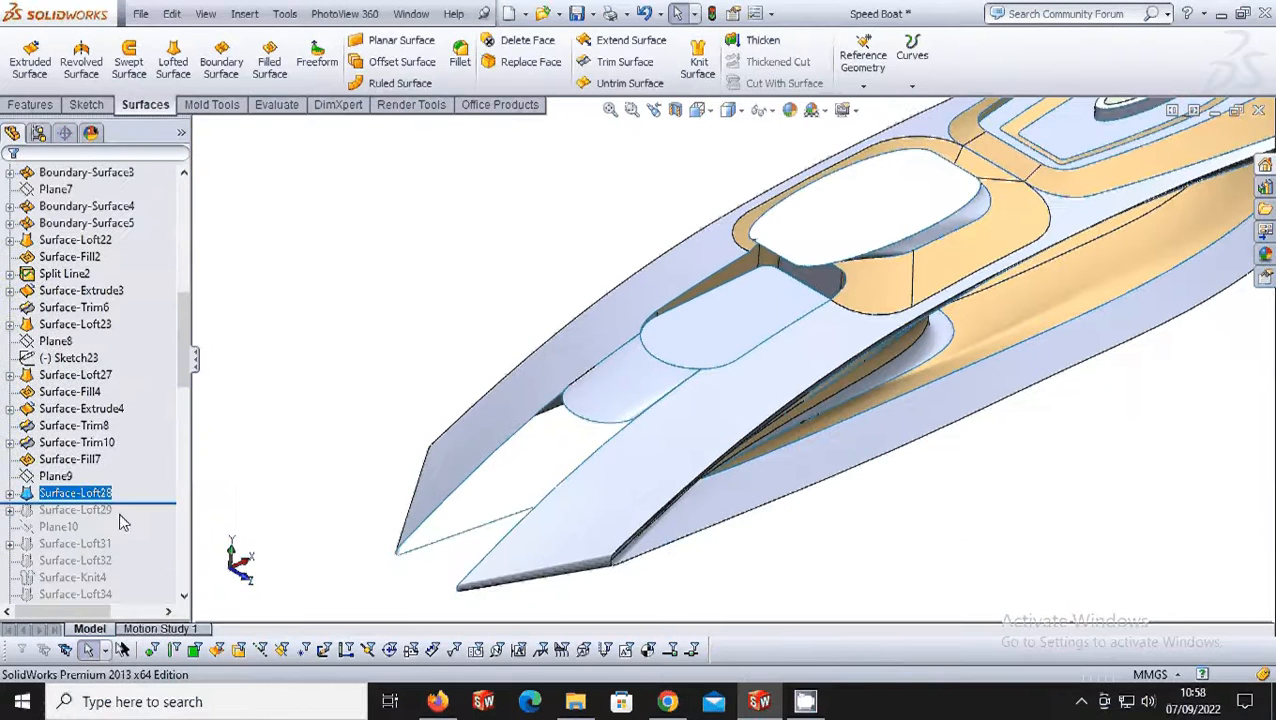
# Roll the model forward through Surface-Loft31 and review its loft profiles 3DSketch22 and Sketch31.
pyautogui.moveTo(125, 502); pyautogui.dragTo(120, 553)
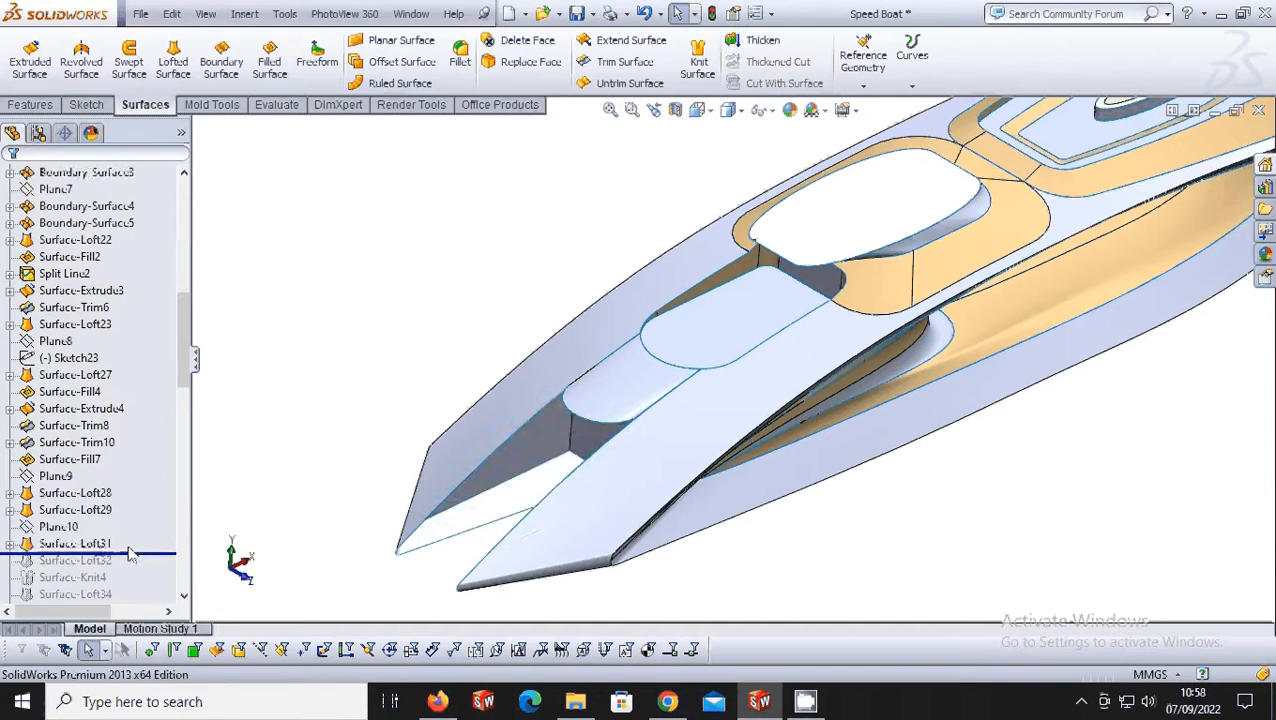
pyautogui.click(95, 546)
pyautogui.rightClick(95, 548)
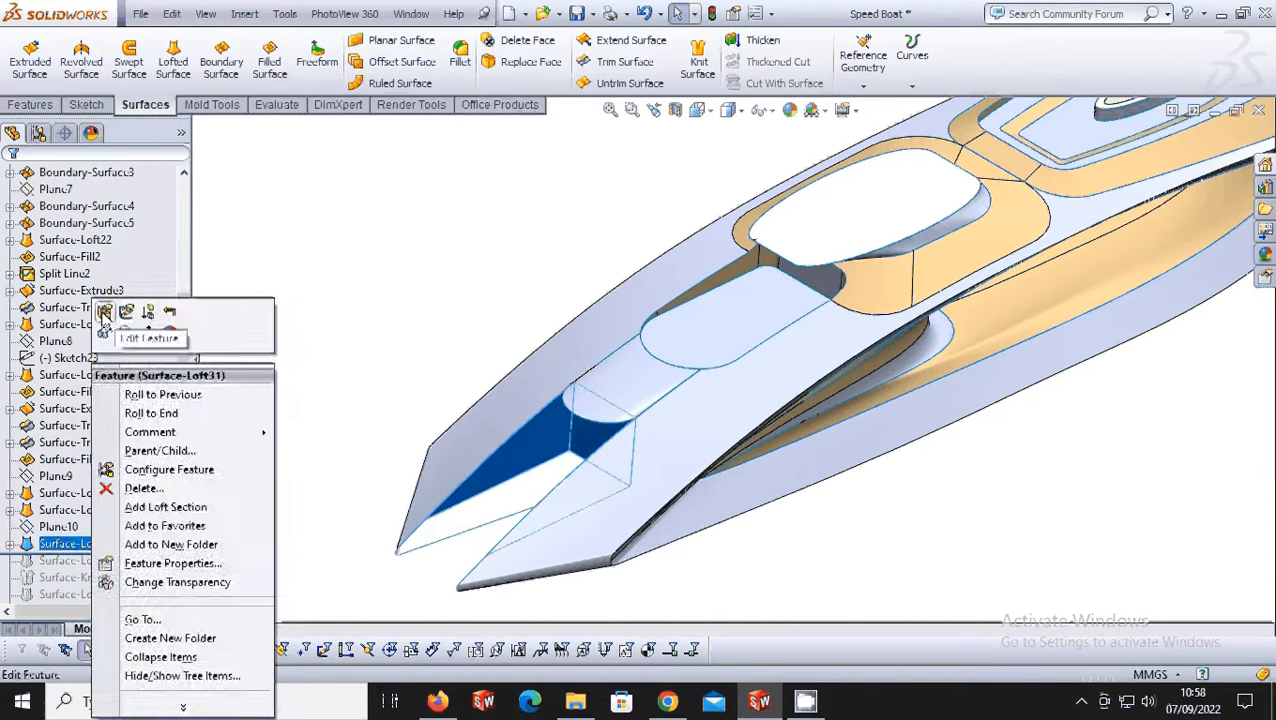
pyautogui.click(103, 316)
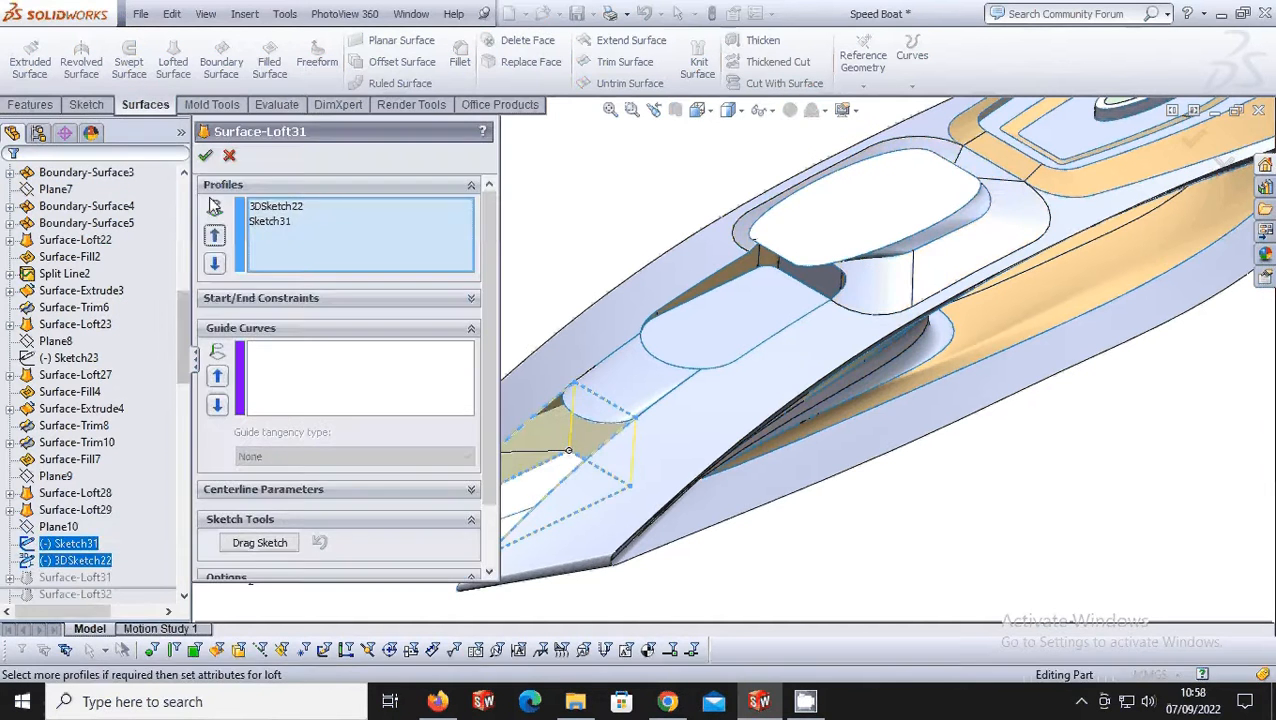
pyautogui.click(206, 157)
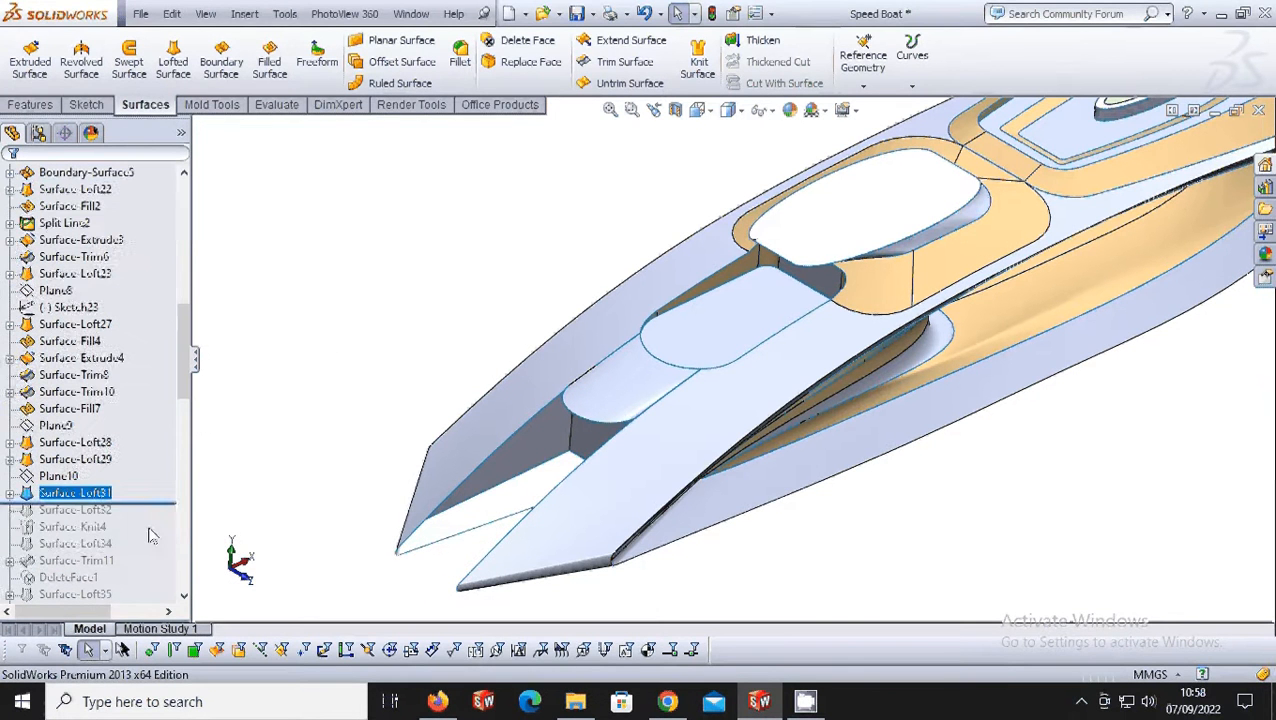
# Roll the model forward in stages through Surface-Loft32, Surface-Knit4, Surface-Loft34 and Surface-Trim11.
pyautogui.moveTo(160, 503); pyautogui.dragTo(153, 521)
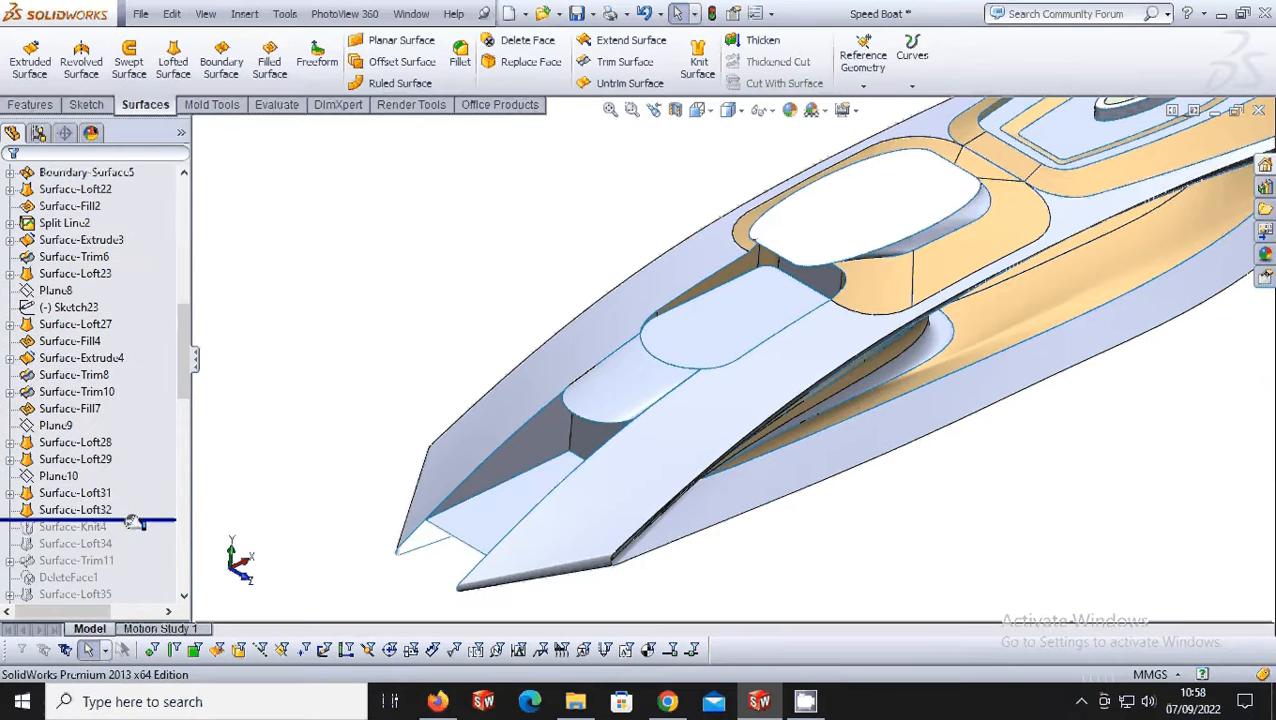
pyautogui.moveTo(133, 518); pyautogui.dragTo(130, 557)
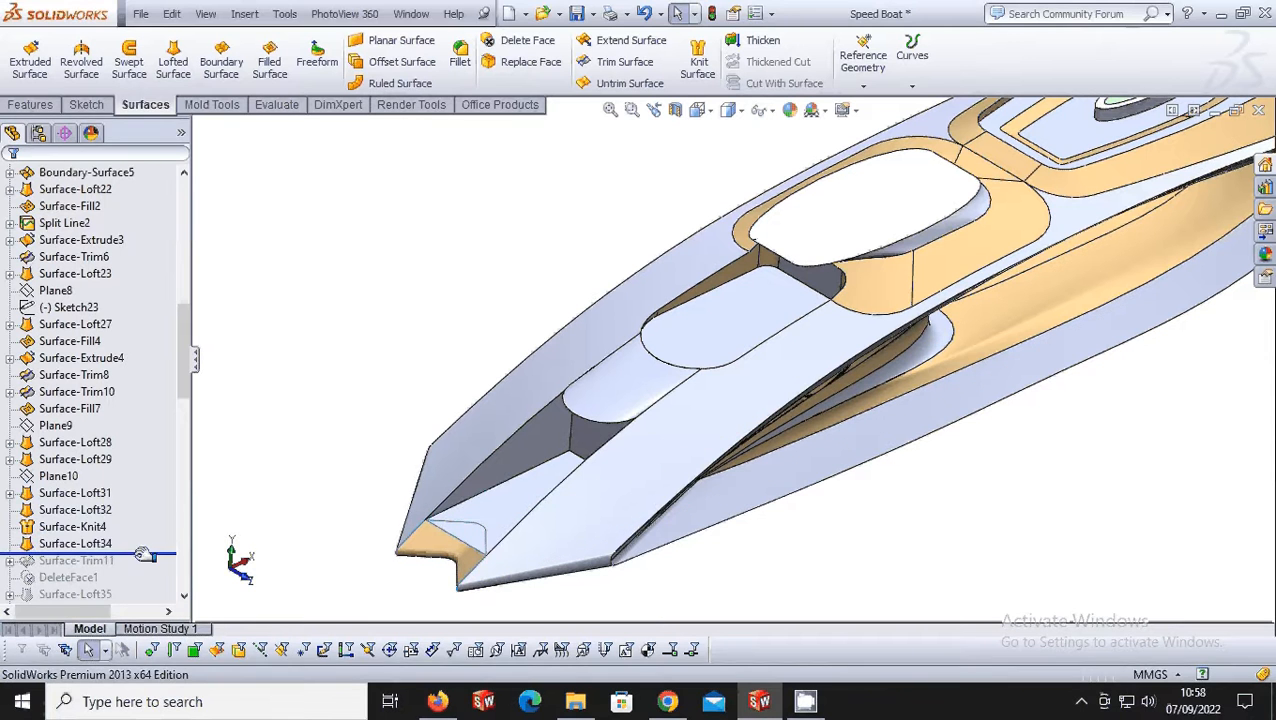
pyautogui.moveTo(136, 560); pyautogui.dragTo(143, 568)
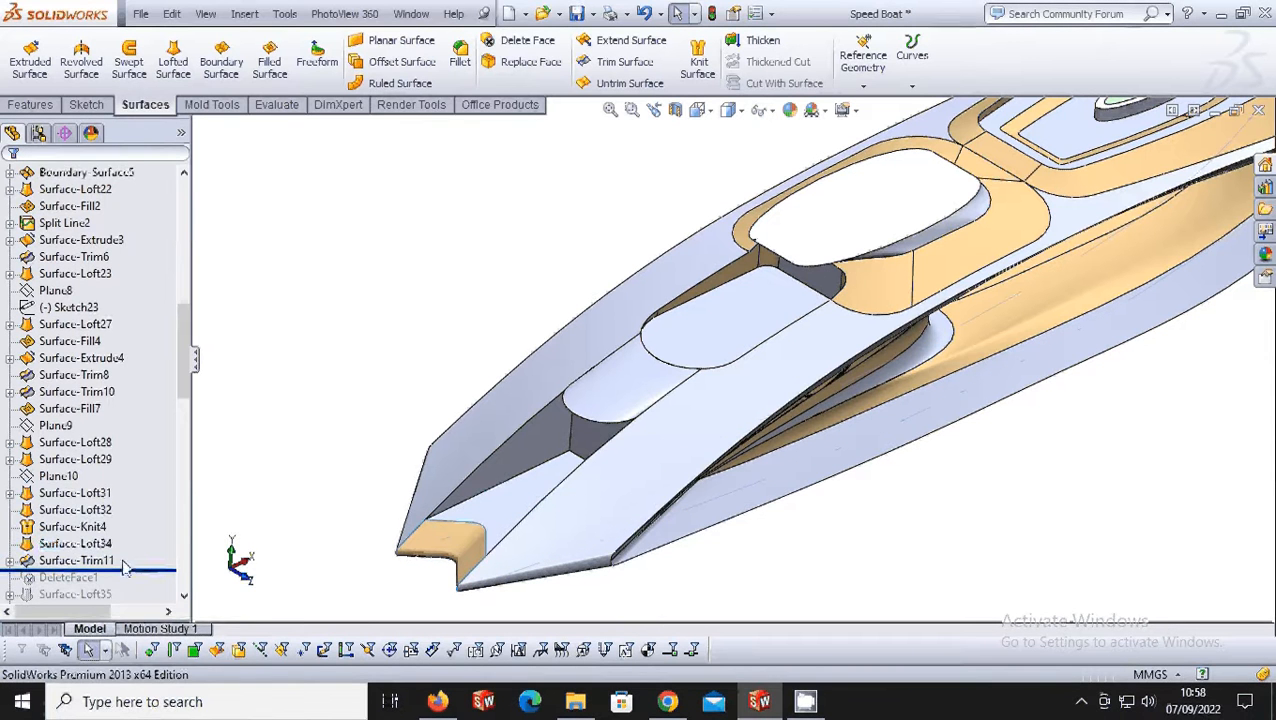
# Review Surface-Loft34's edge profiles and guide curve, and examine the lofted surface at both ends of the hull.
pyautogui.click(75, 543)
pyautogui.rightClick(75, 543)
pyautogui.click(94, 322)
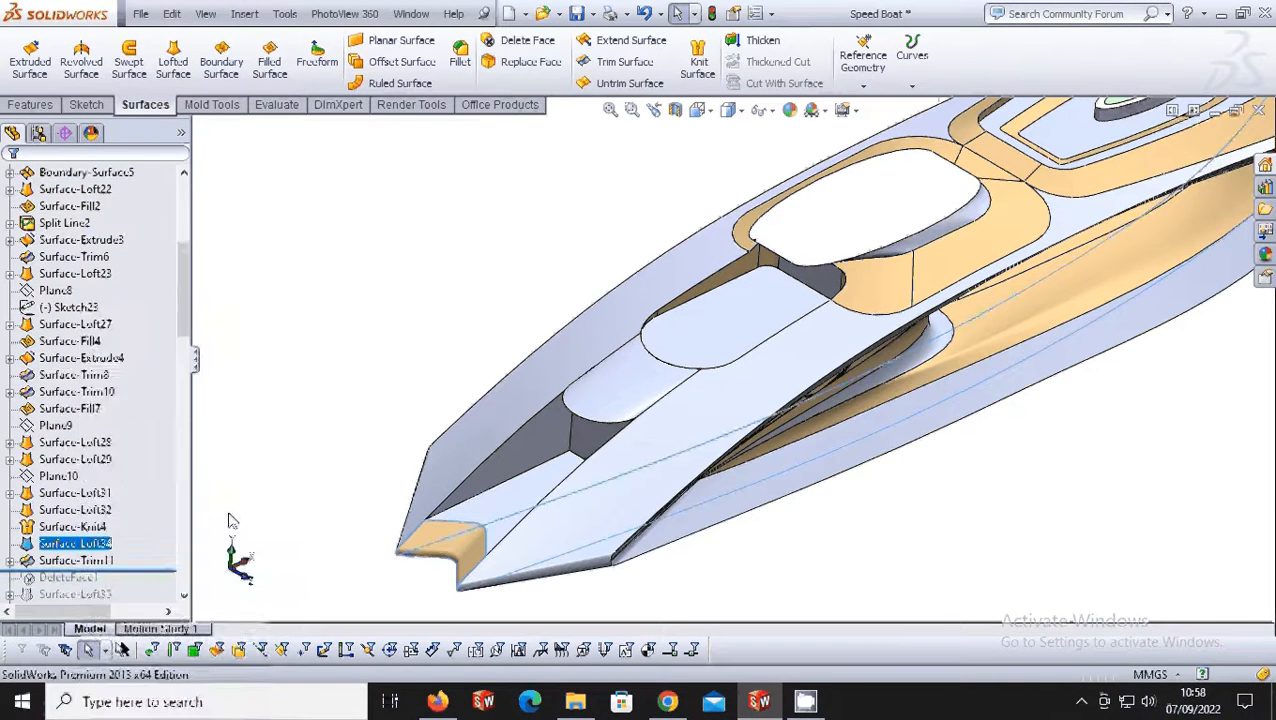
pyautogui.scroll(-6, 948, 230)
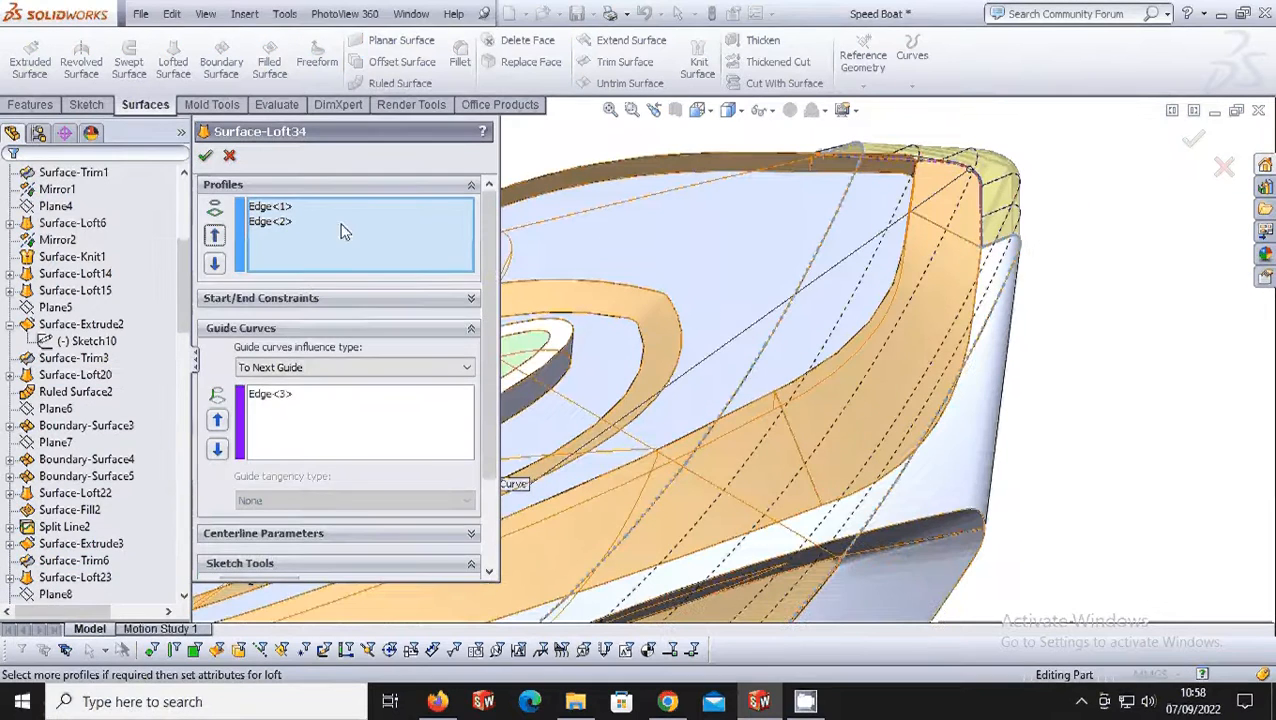
pyautogui.click(205, 156)
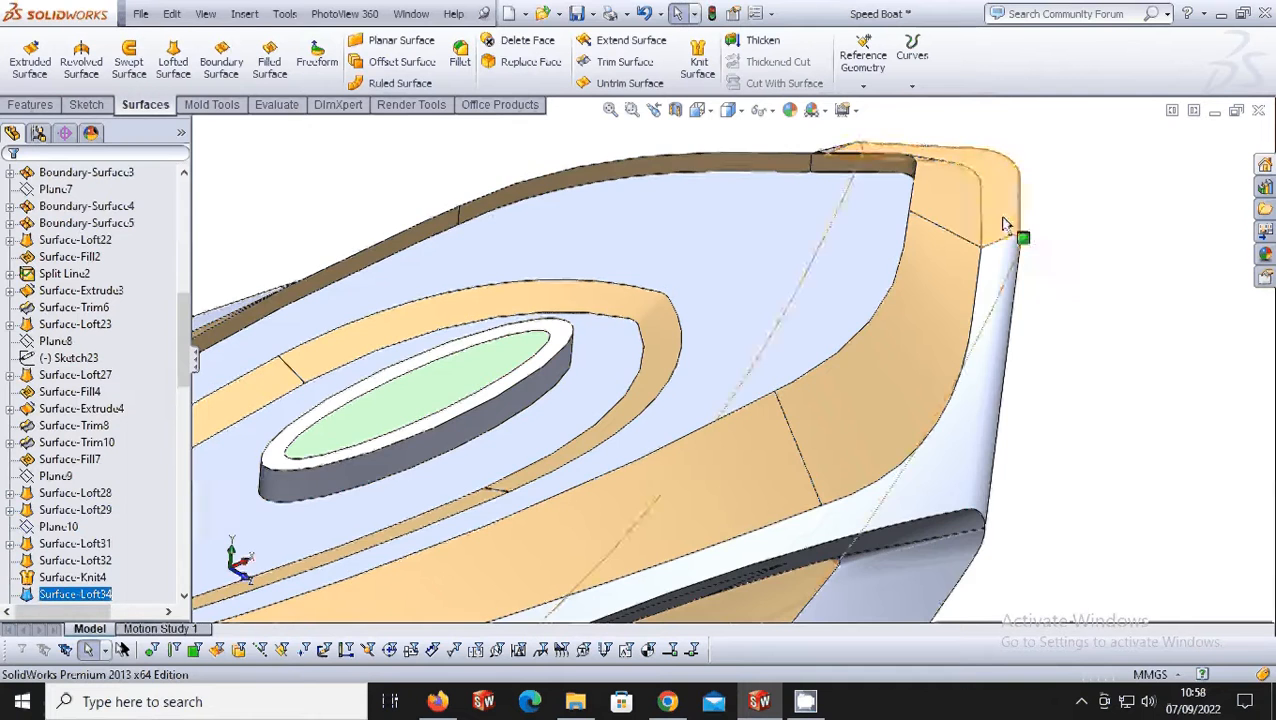
pyautogui.scroll(8, 547, 598)
pyautogui.scroll(-3, 560, 490)
pyautogui.scroll(-3, 560, 490)
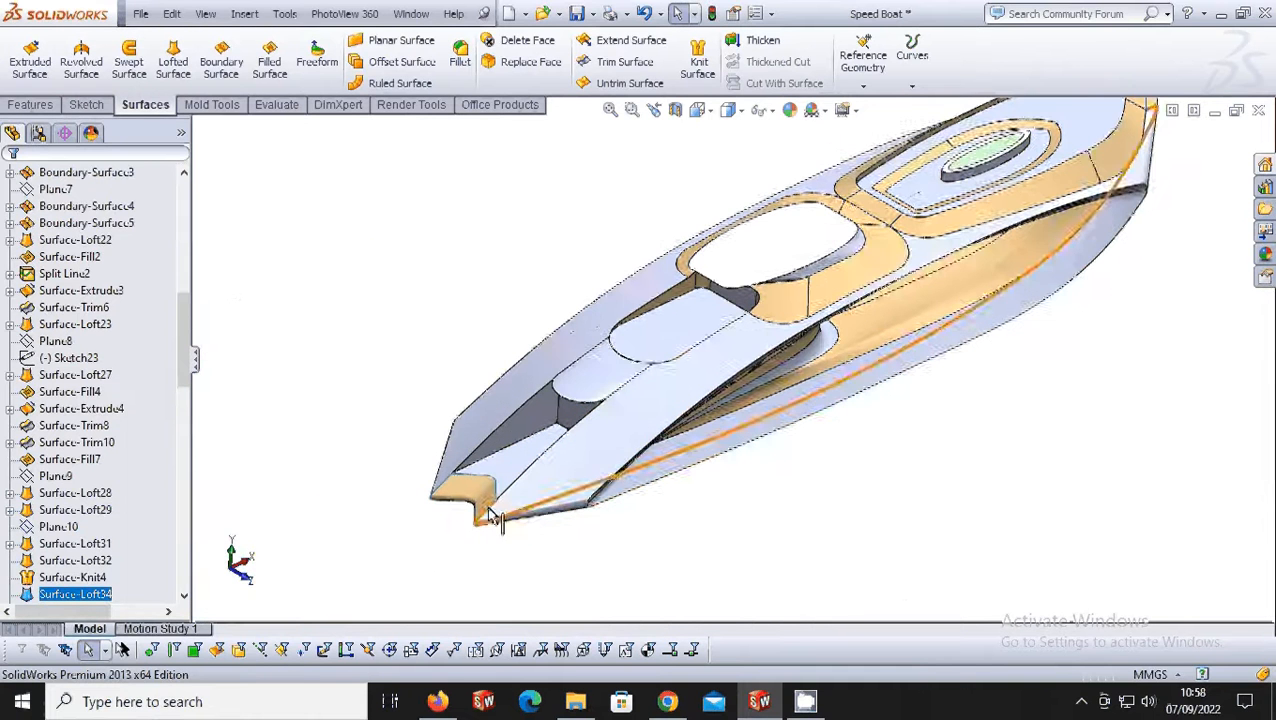
# Roll the model forward in stages from DeleteFace1 and Surface-Loft35 through Surface-Trim12, Surface-Knit6, Fillet3 and Split Line3.
pyautogui.scroll(-2, 128, 545)
pyautogui.moveTo(148, 517); pyautogui.dragTo(152, 551)
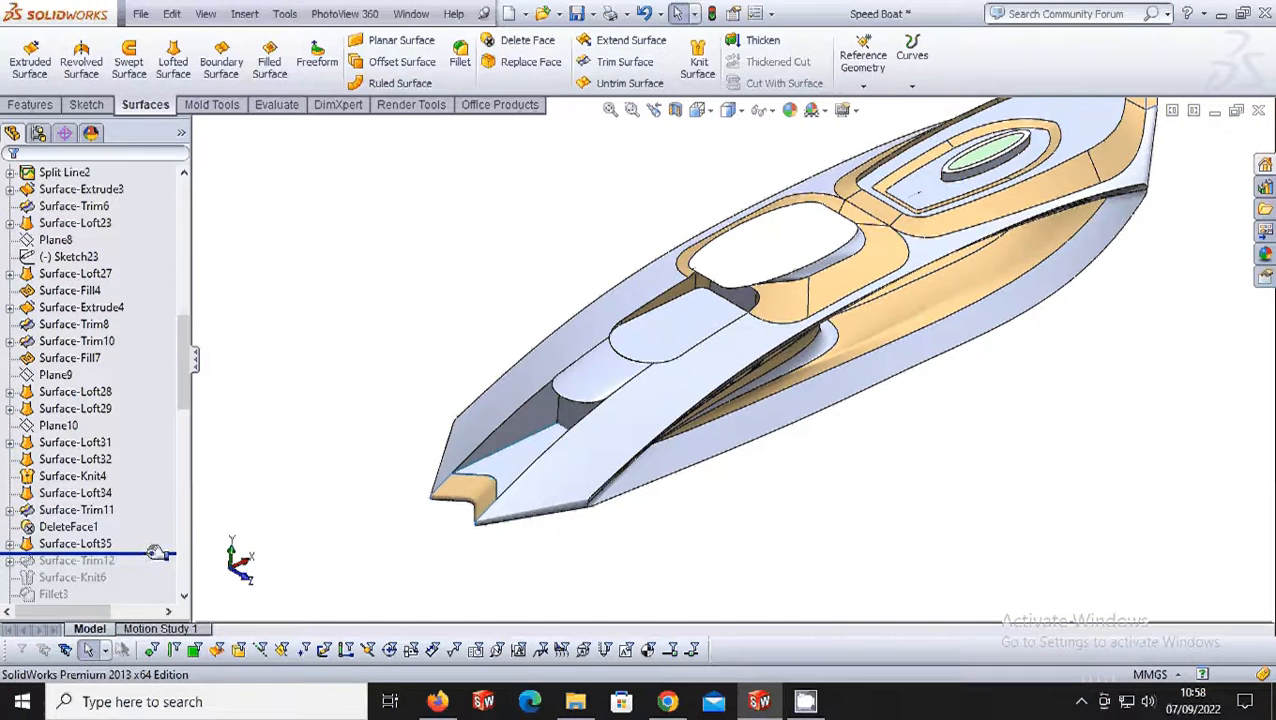
pyautogui.moveTo(148, 560); pyautogui.dragTo(145, 577)
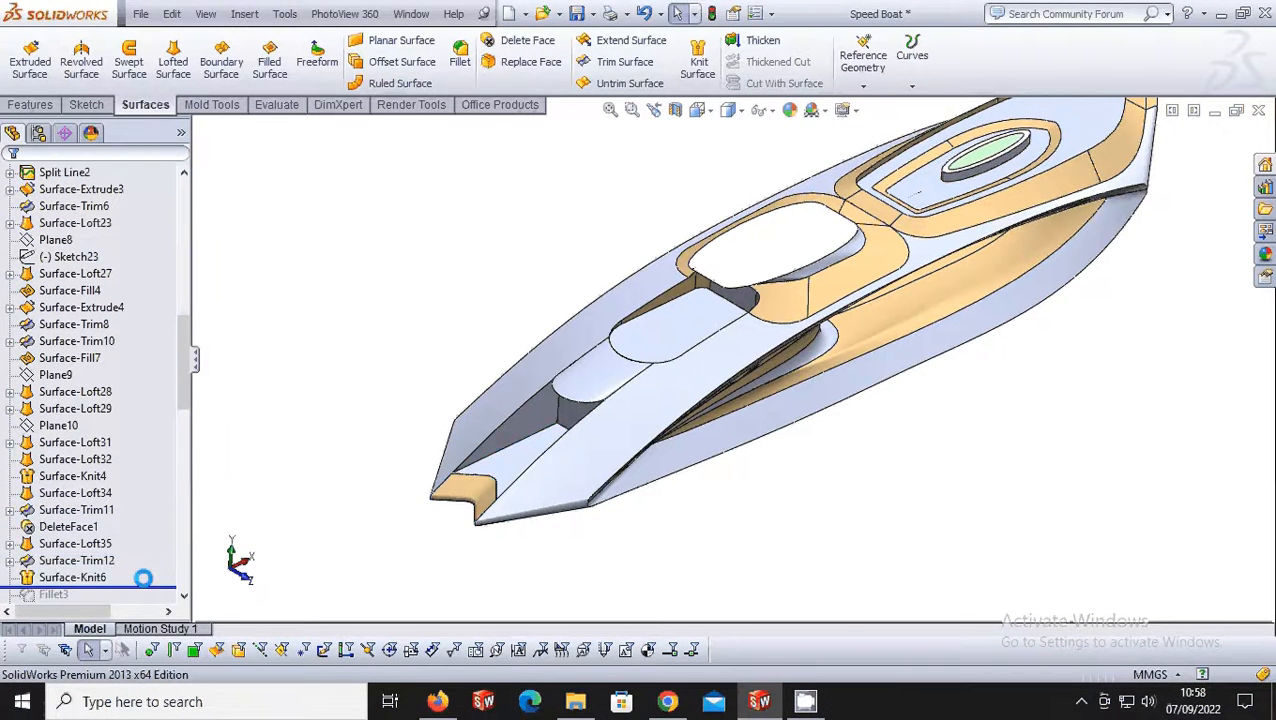
pyautogui.scroll(-2, 146, 581)
pyautogui.moveTo(155, 487); pyautogui.dragTo(145, 520)
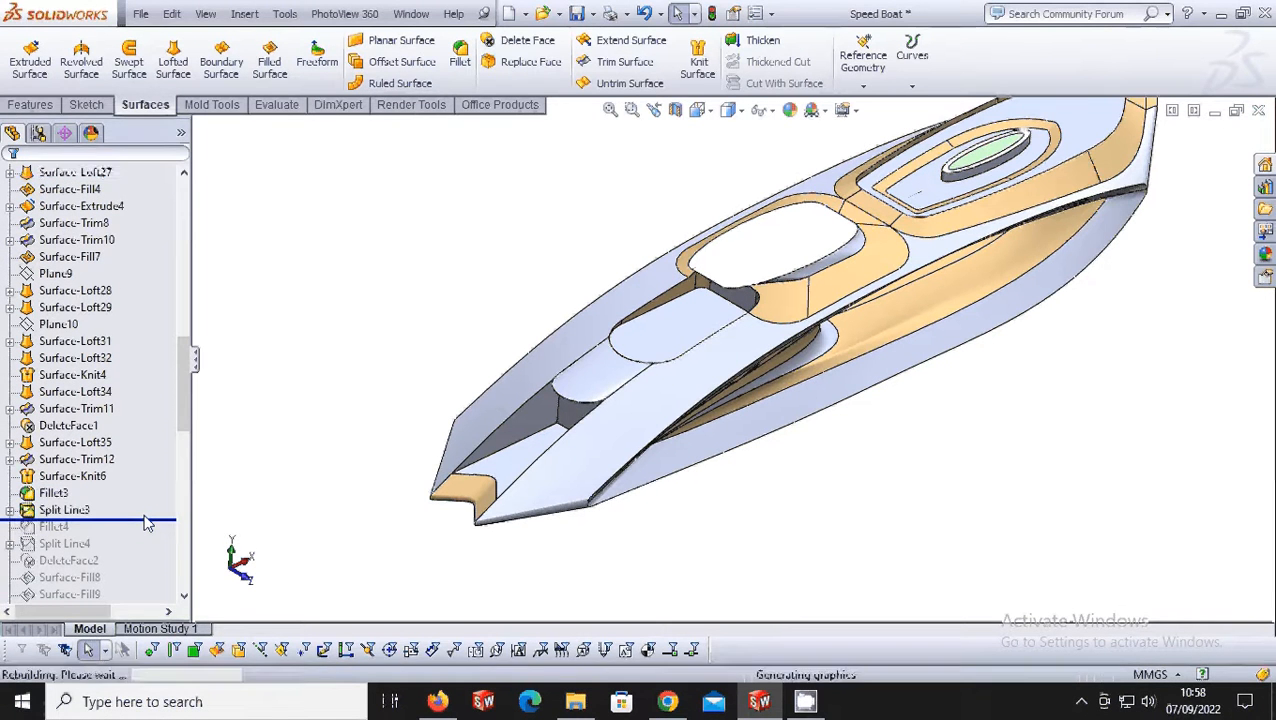
# Roll the model forward through Fillet4 and Split Line4, continuing past the deleted faces and surface fills up to Surface-Fill11.
pyautogui.scroll(-2, 145, 520)
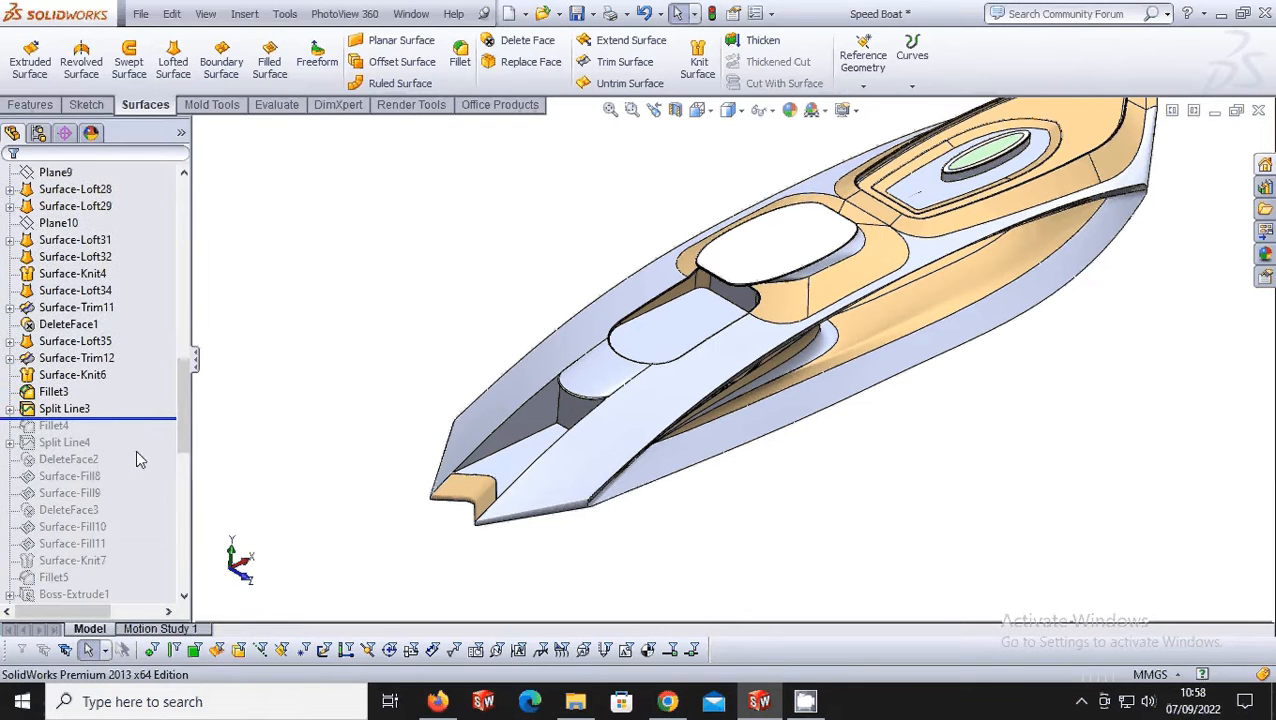
pyautogui.moveTo(150, 418); pyautogui.dragTo(132, 445)
pyautogui.scroll(1, 855, 267)
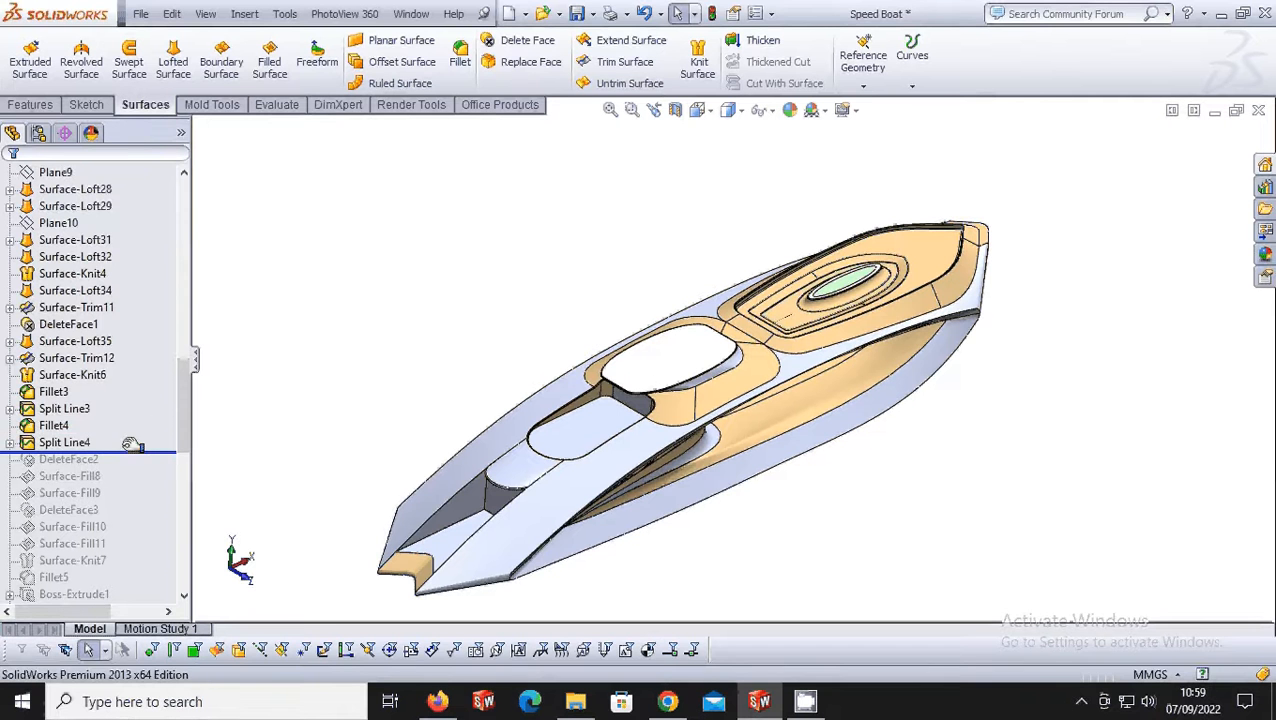
pyautogui.moveTo(125, 457); pyautogui.dragTo(128, 545)
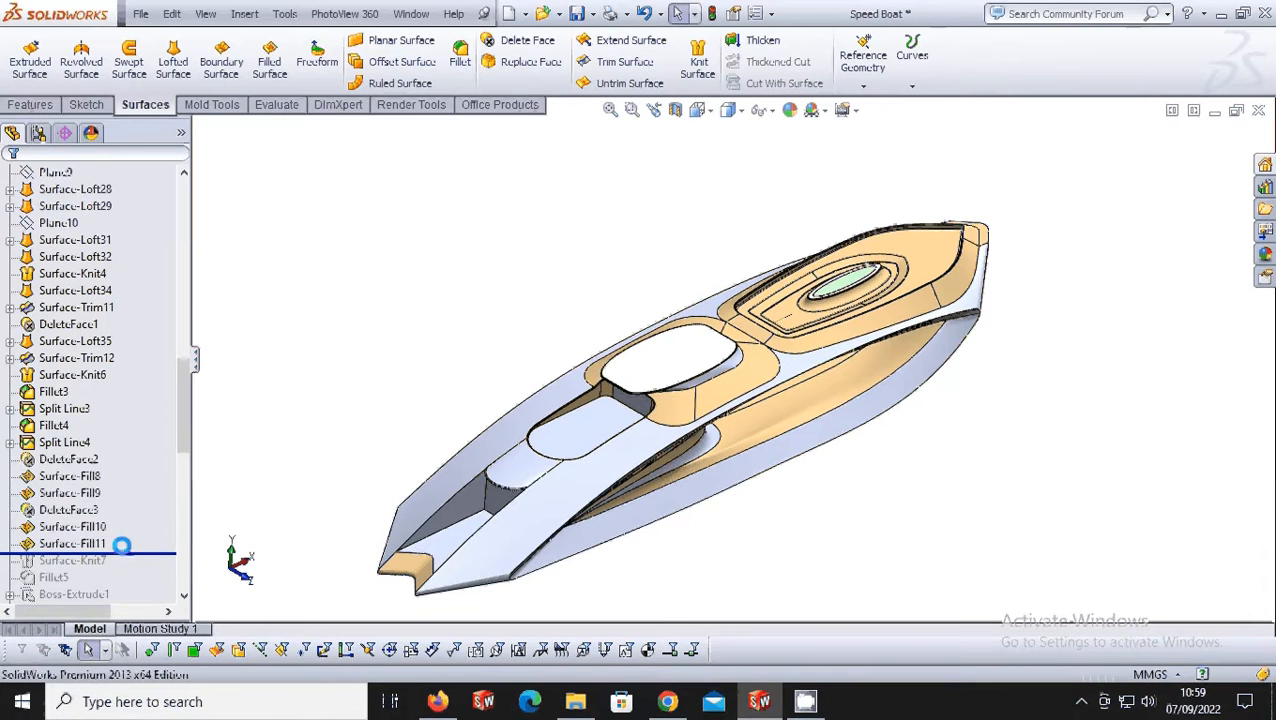
# Roll the model forward through Surface-Knit7, Fillet5 and Boss-Extrude1, and inspect the hull from the side.
pyautogui.scroll(-3, 127, 543)
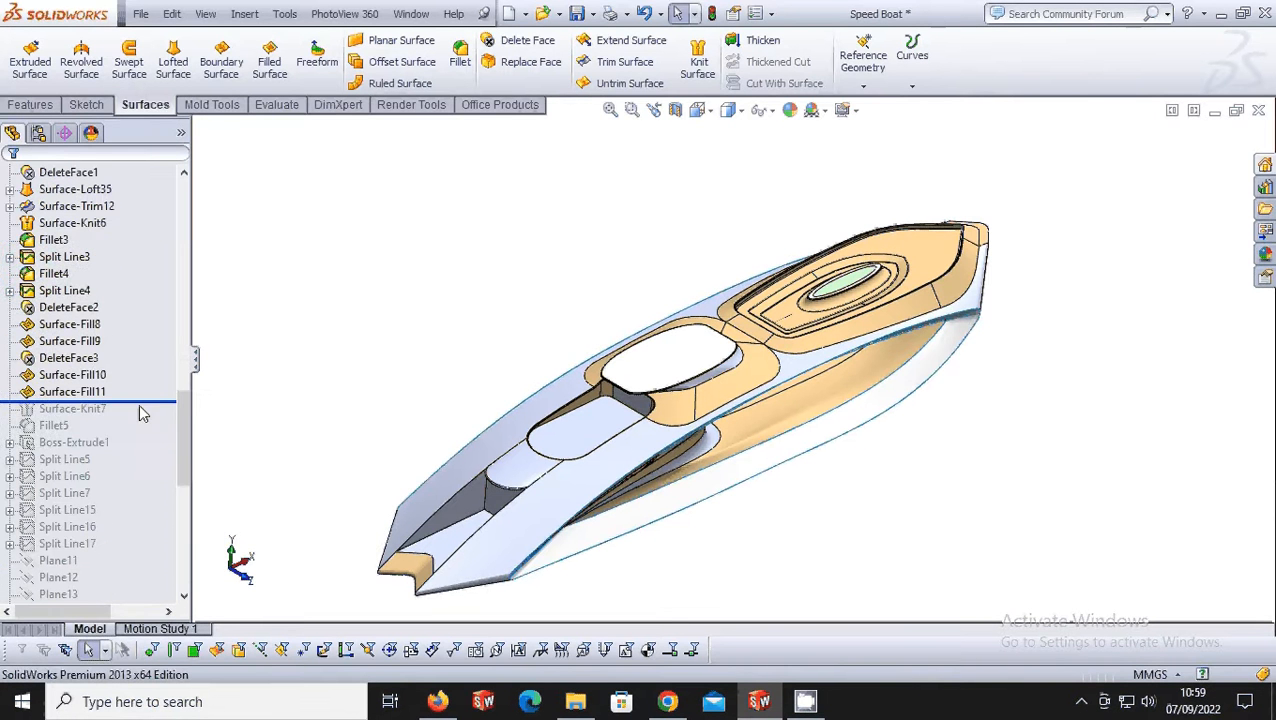
pyautogui.moveTo(139, 403); pyautogui.dragTo(138, 421)
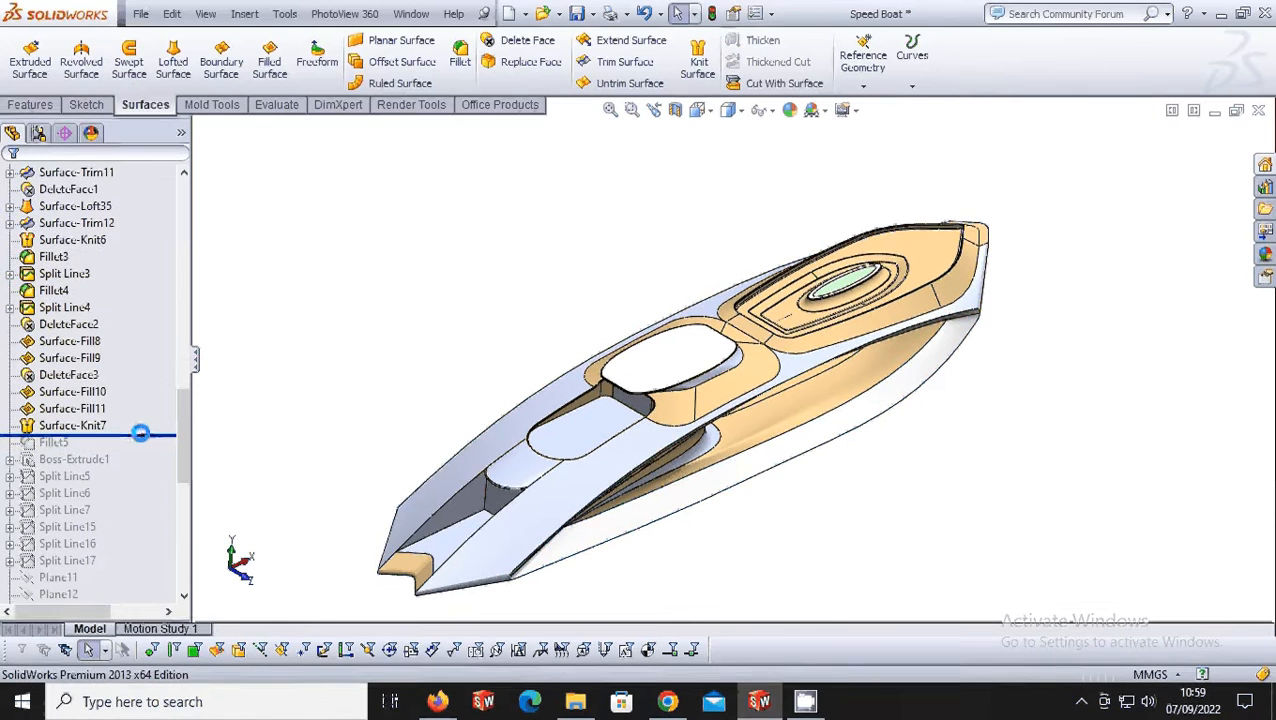
pyautogui.moveTo(148, 437); pyautogui.dragTo(144, 463)
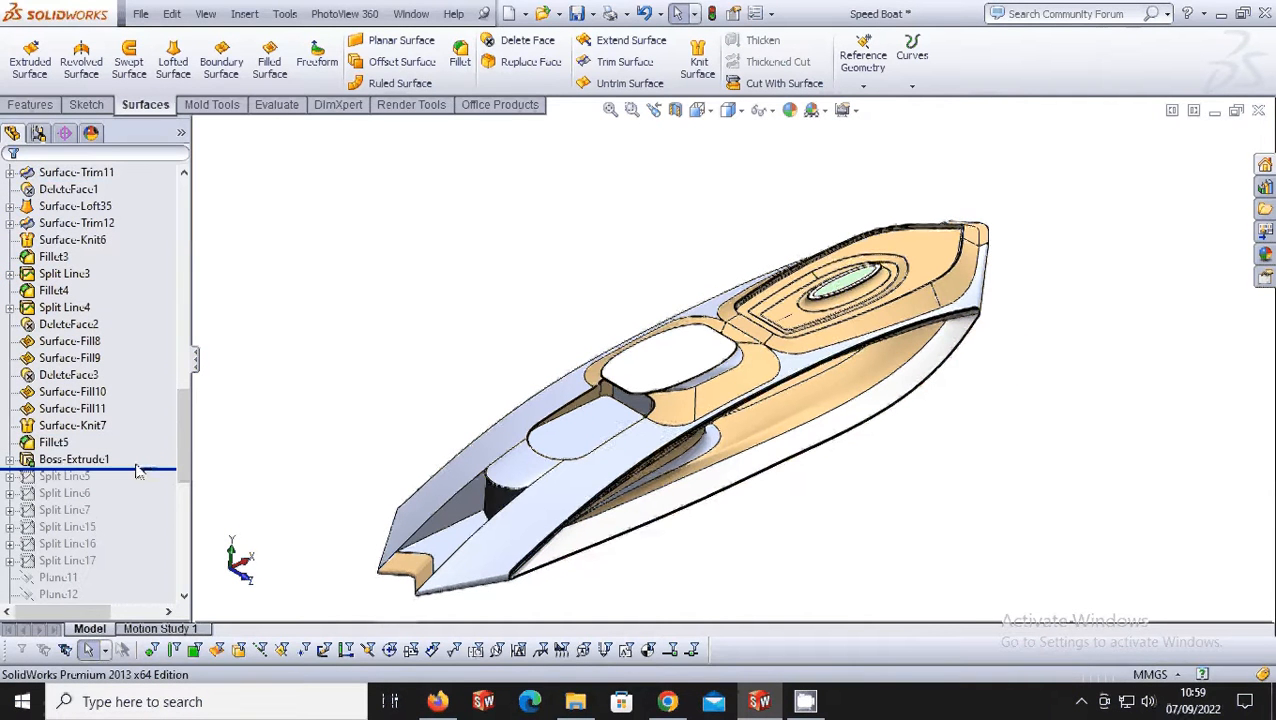
pyautogui.scroll(-3, 656, 460)
pyautogui.moveTo(744, 418); pyautogui.dragTo(758, 362, button='middle')
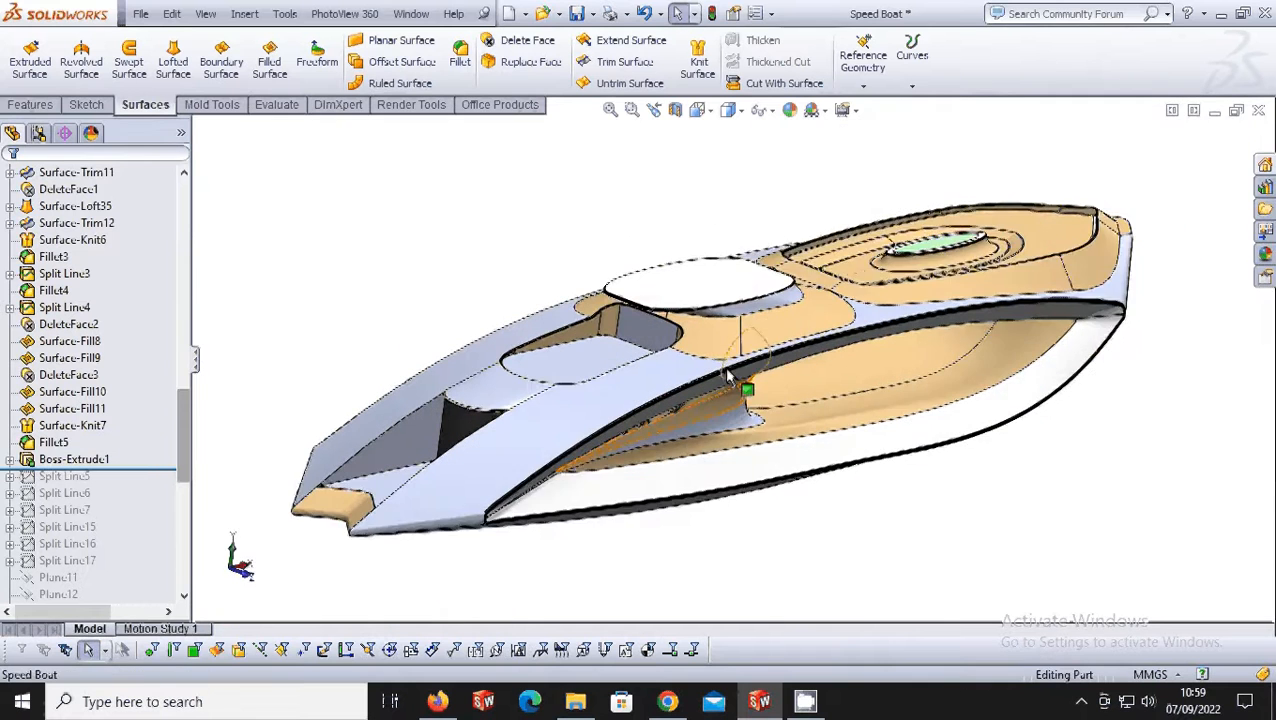
# Roll the model forward through Split Line5, Split Line6, Split Line7, Split Line15, Split Line16 and Split Line17.
pyautogui.scroll(-2, 630, 390)
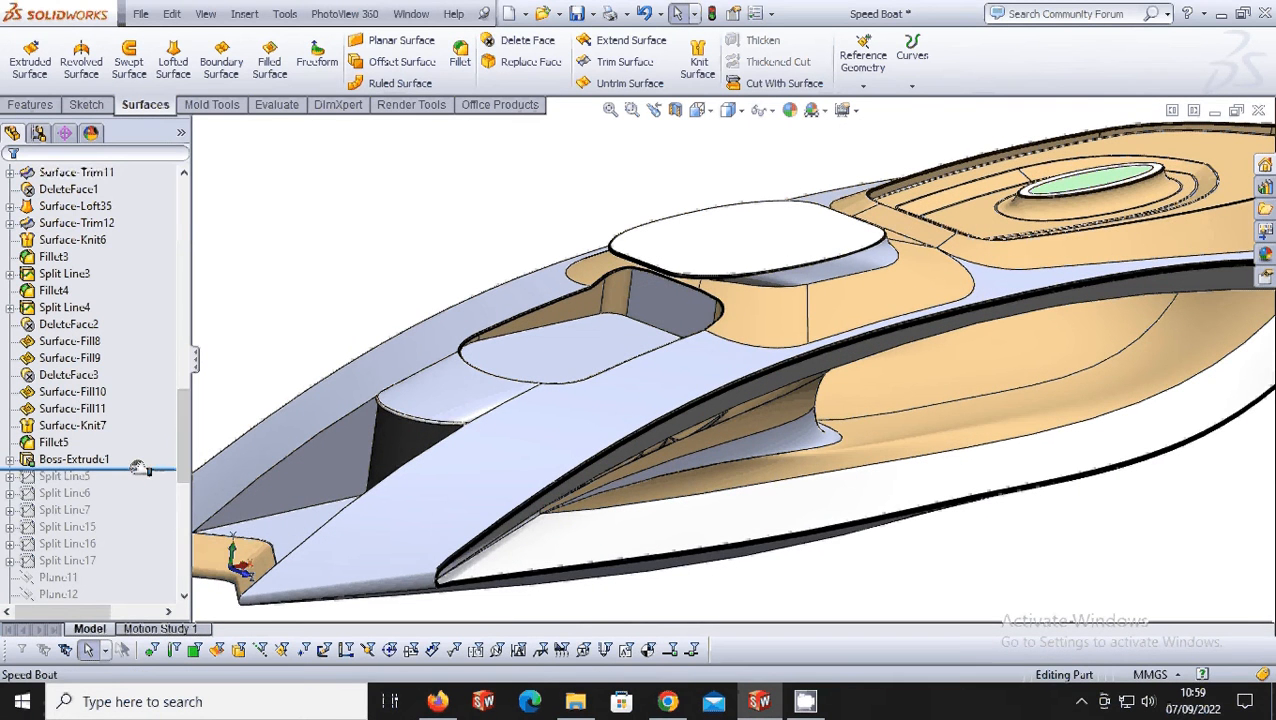
pyautogui.moveTo(140, 468)
pyautogui.mouseDown()
pyautogui.moveTo(128, 515)
pyautogui.moveTo(141, 551)
pyautogui.mouseUp()
pyautogui.scroll(-2, 137, 553)
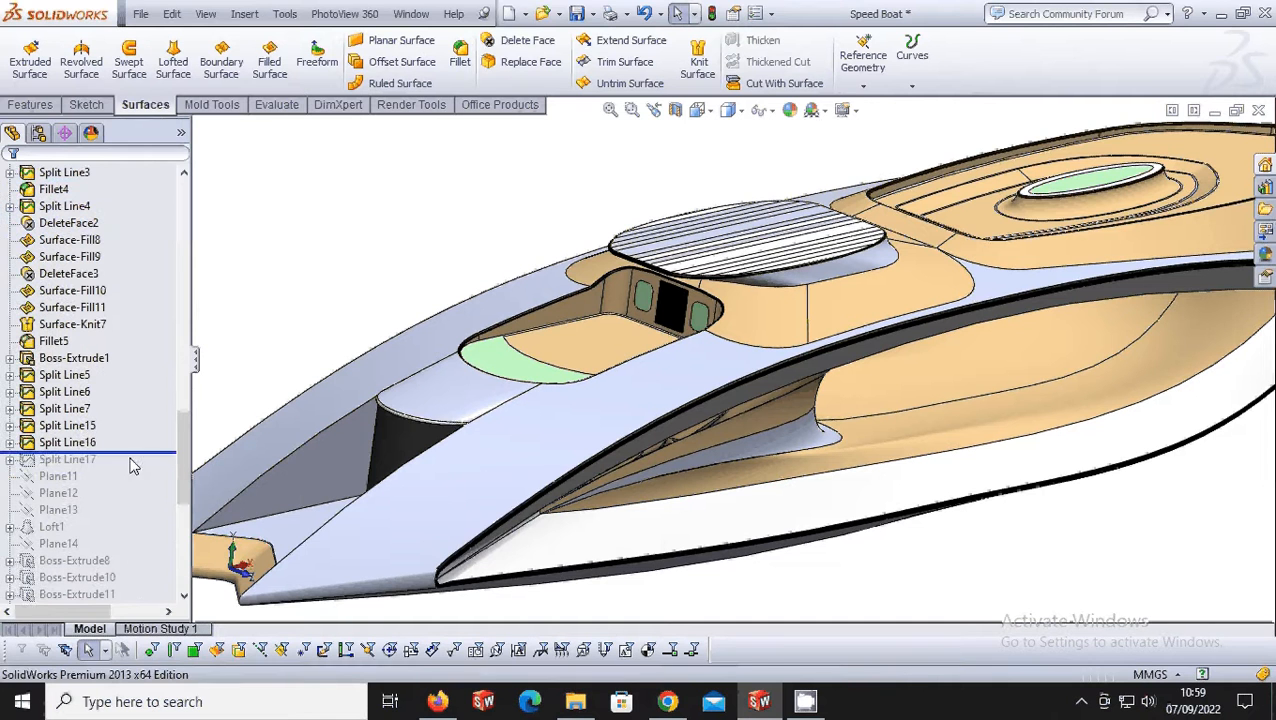
pyautogui.moveTo(130, 453); pyautogui.dragTo(130, 470)
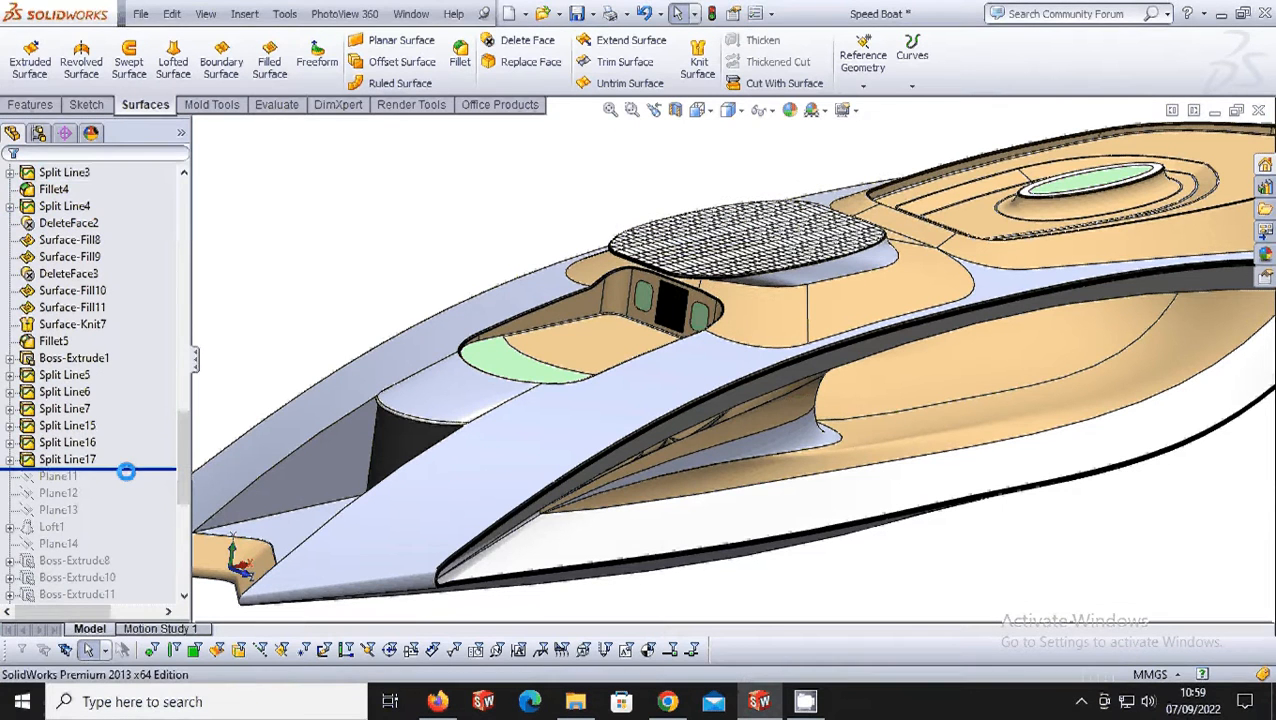
# Roll the model forward past Plane11, Plane12 and Plane13 to Loft1, and open Loft1's definition for review.
pyautogui.moveTo(126, 470); pyautogui.dragTo(133, 532)
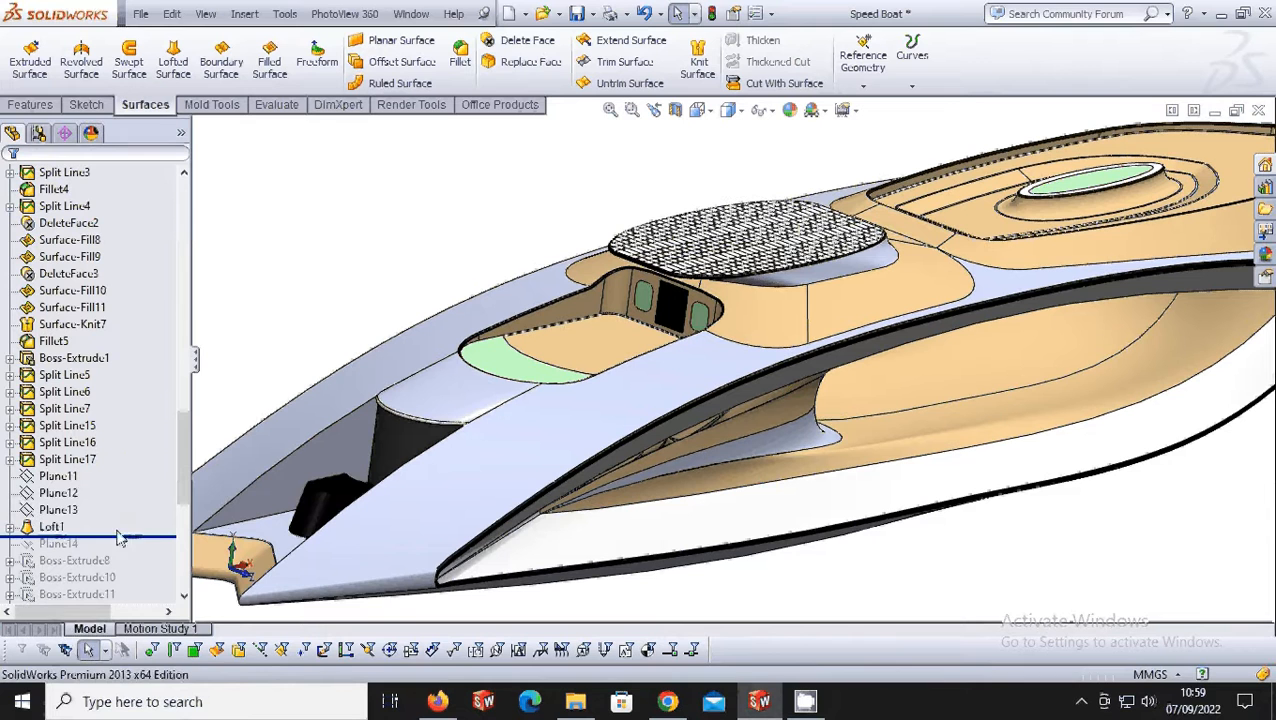
pyautogui.click(50, 526)
pyautogui.rightClick(50, 526)
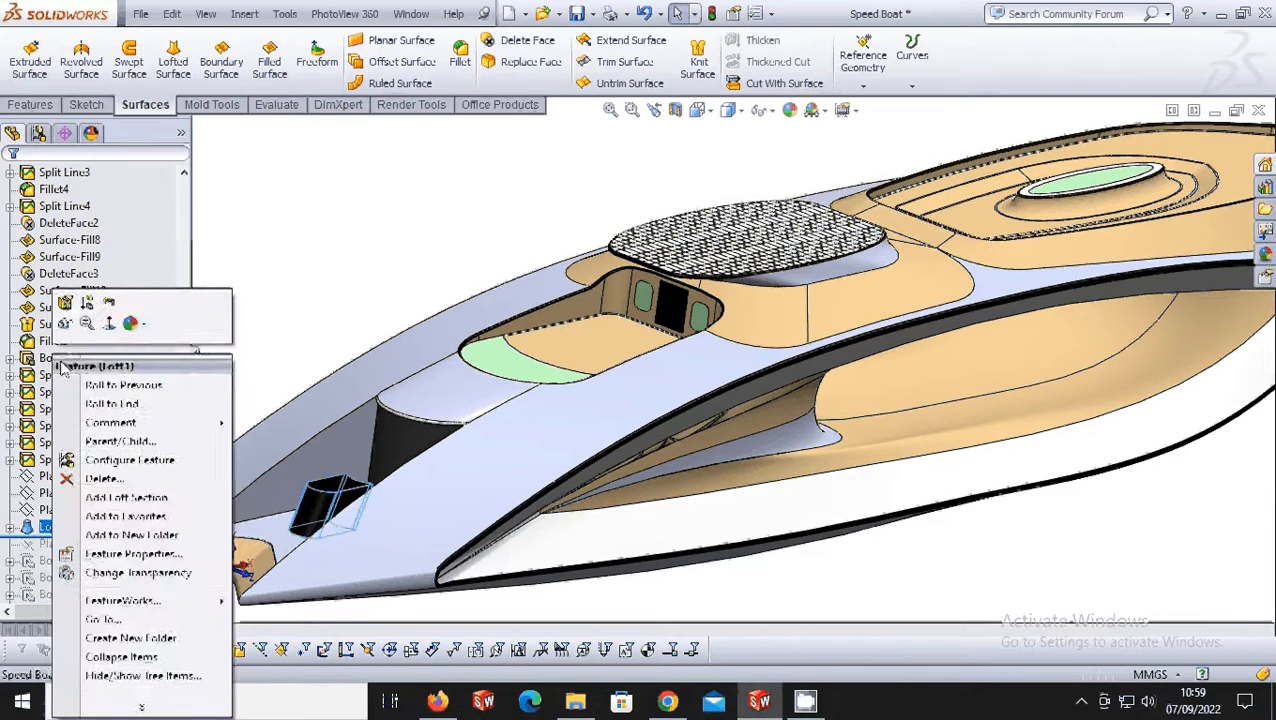
pyautogui.click(64, 302)
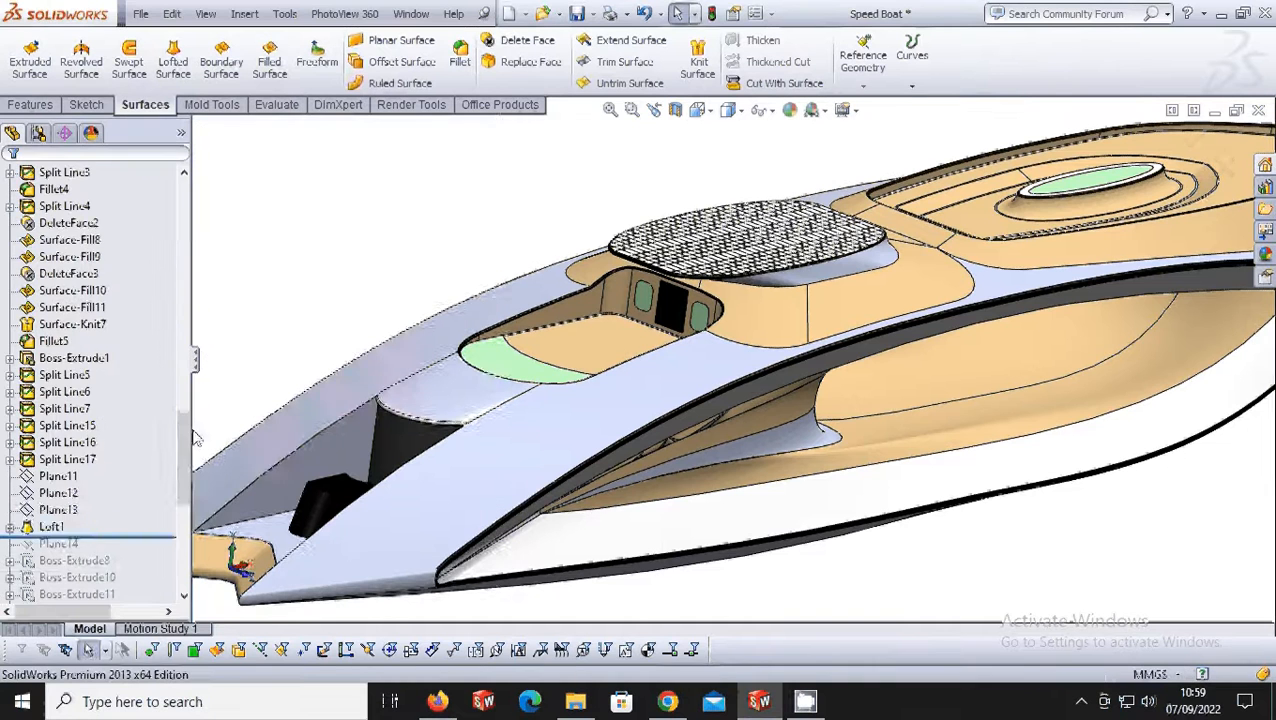
# Roll the model forward through Plane14 and Boss-Extrude8, and inspect the added block at the stern.
pyautogui.scroll(-2, 131, 487)
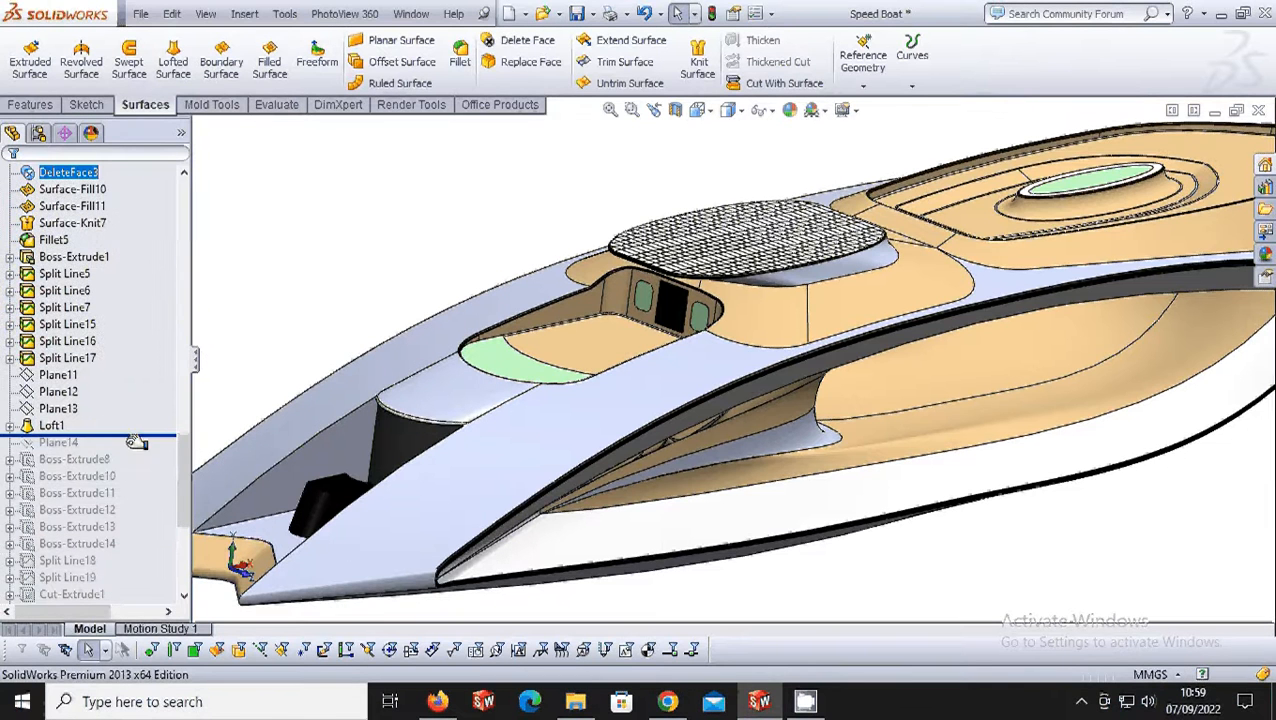
pyautogui.moveTo(128, 440); pyautogui.dragTo(138, 465)
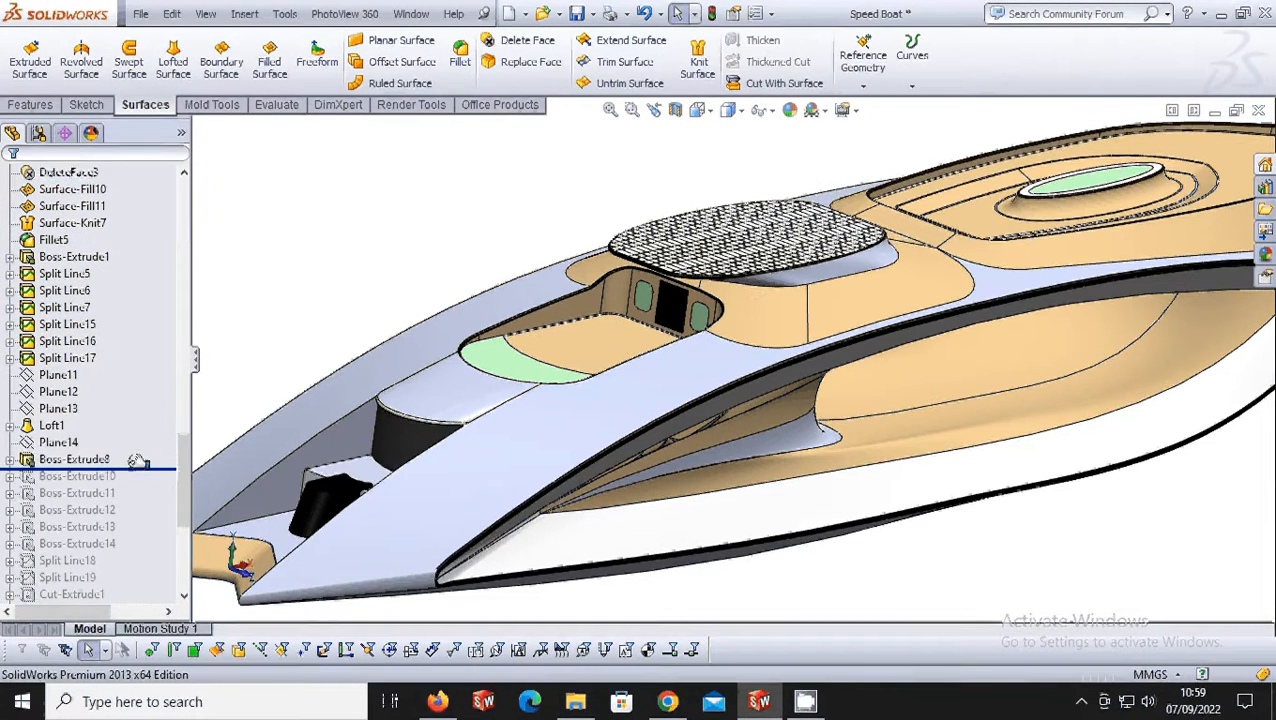
pyautogui.moveTo(346, 460); pyautogui.dragTo(342, 513, button='middle')
pyautogui.scroll(1, 425, 553)
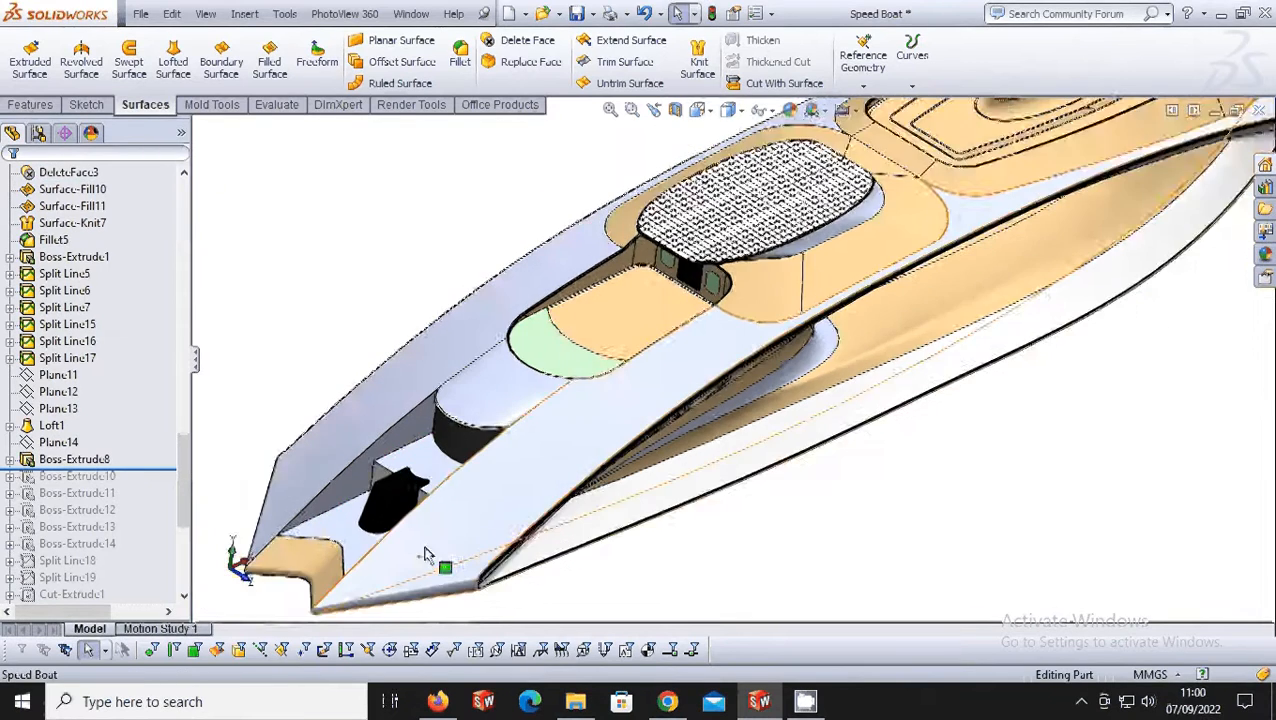
pyautogui.scroll(-1, 427, 553)
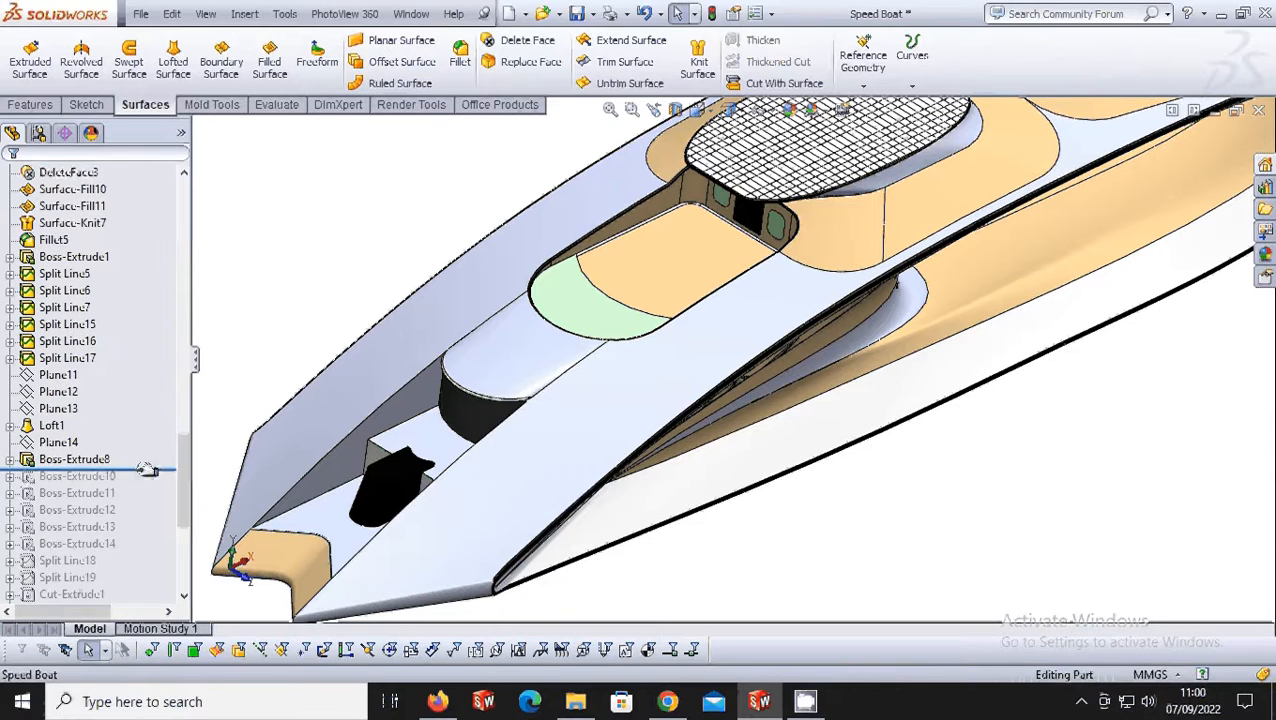
# Roll the model forward through the stern stair extrudes, Boss-Extrude10 to Boss-Extrude14, continuing past Split Line18 and Split Line19 to Cut-Extrude1.
pyautogui.moveTo(137, 469); pyautogui.dragTo(136, 486)
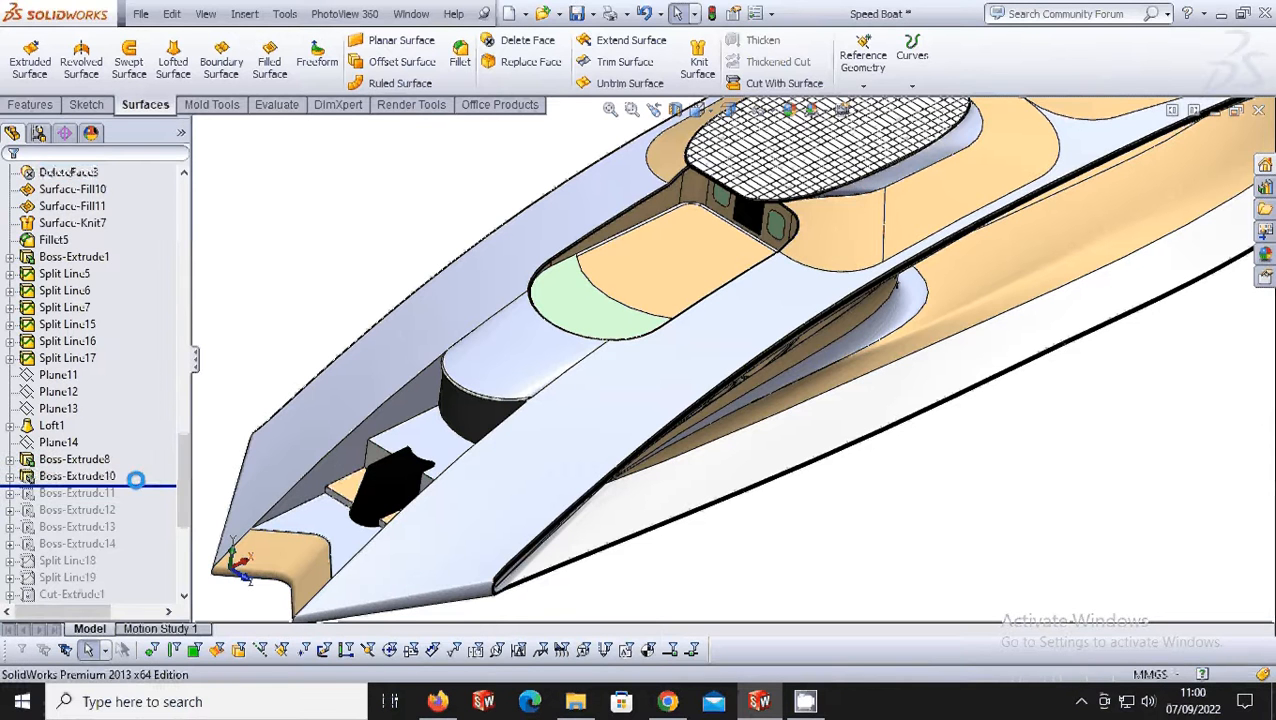
pyautogui.moveTo(145, 487); pyautogui.dragTo(146, 497)
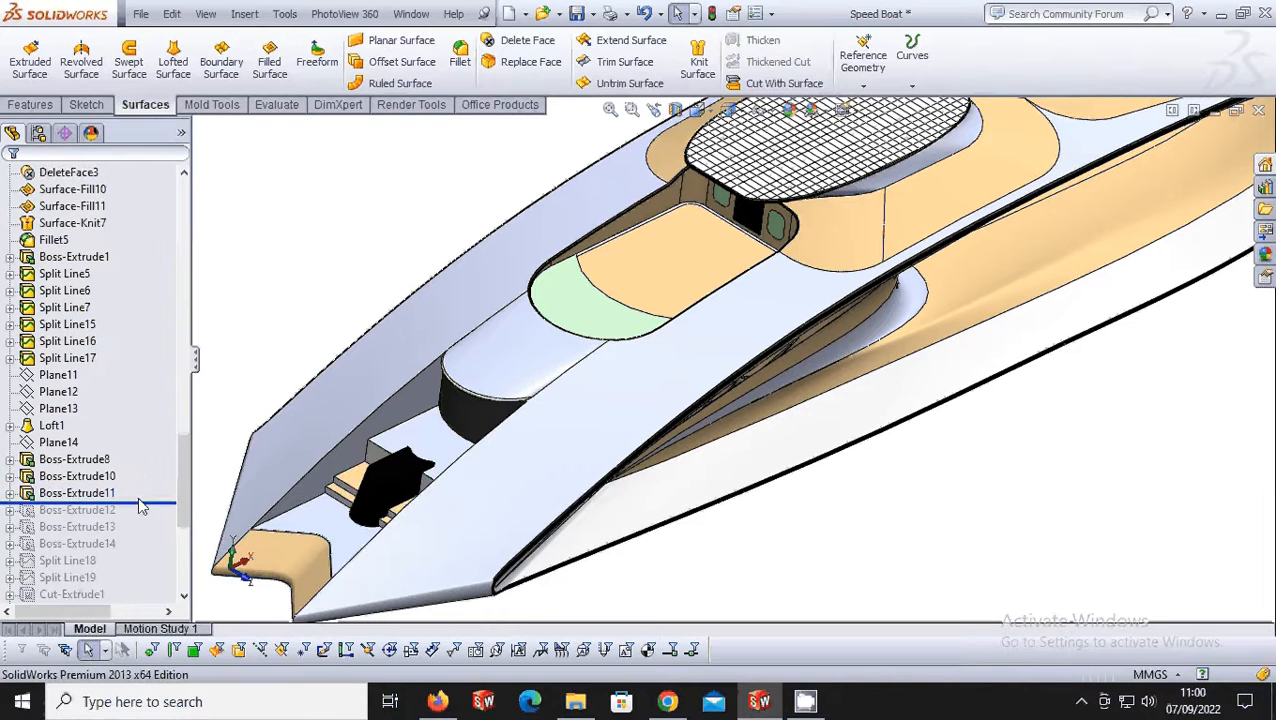
pyautogui.moveTo(140, 510); pyautogui.dragTo(138, 548)
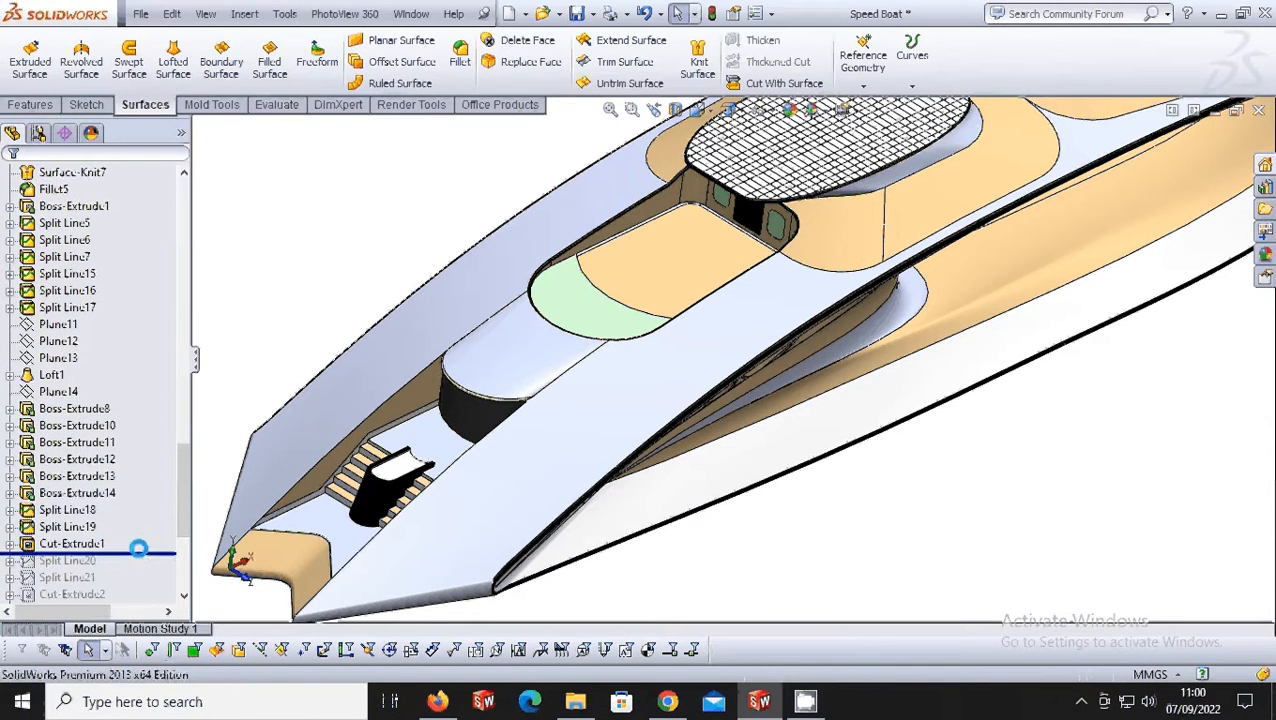
# Roll the model forward through Split Line20, Split Line21, Cut-Extrude2 and Split Line22 to Boss-Extrude17.
pyautogui.scroll(-1, 141, 535)
pyautogui.moveTo(141, 505); pyautogui.dragTo(148, 537)
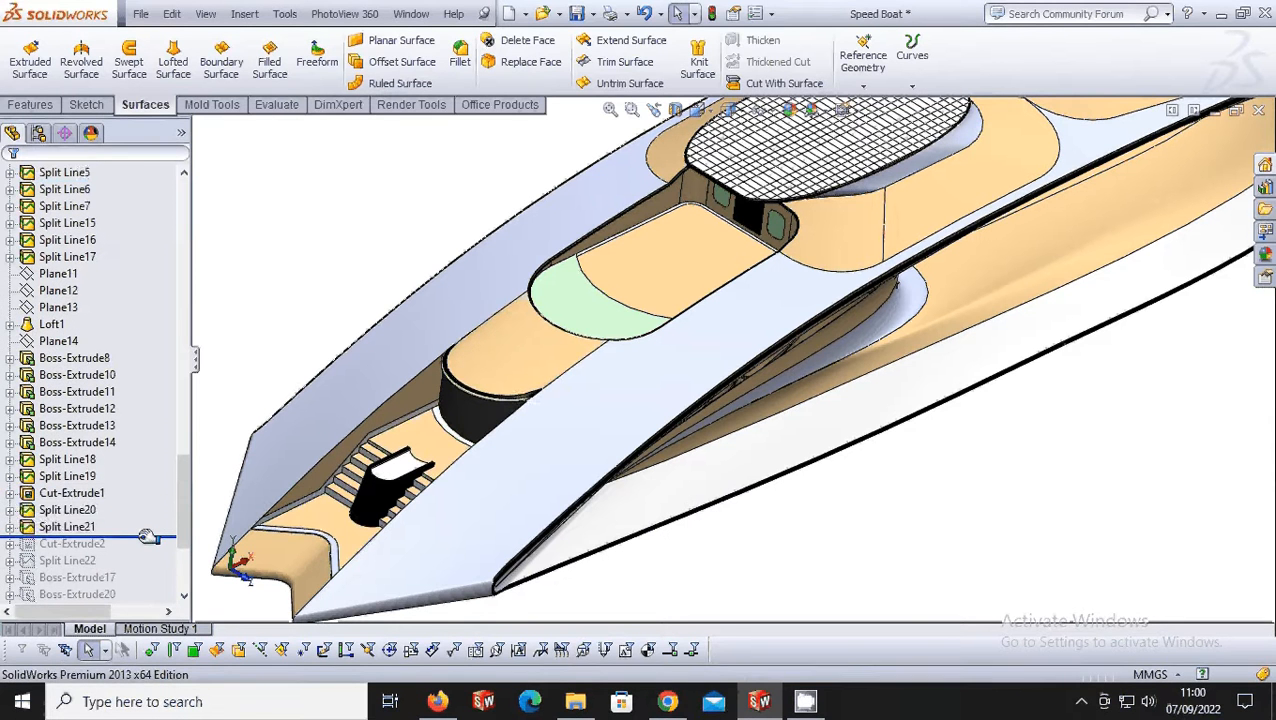
pyautogui.scroll(-1, 147, 527)
pyautogui.moveTo(159, 486); pyautogui.dragTo(159, 529)
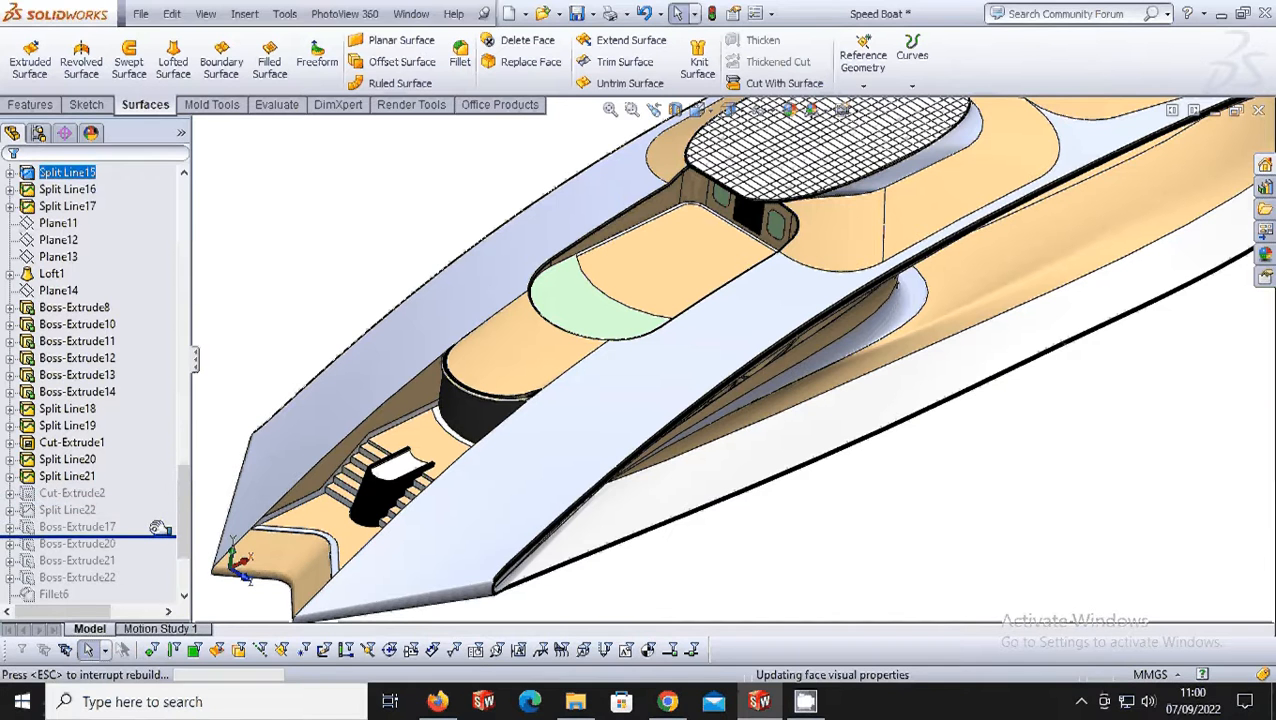
# Roll the model forward through Boss-Extrude20 to Boss-Extrude22, Fillet6, Boss-Extrude23, Fillet7 and Split Line23, and view the whole boat.
pyautogui.scroll(-1, 158, 520)
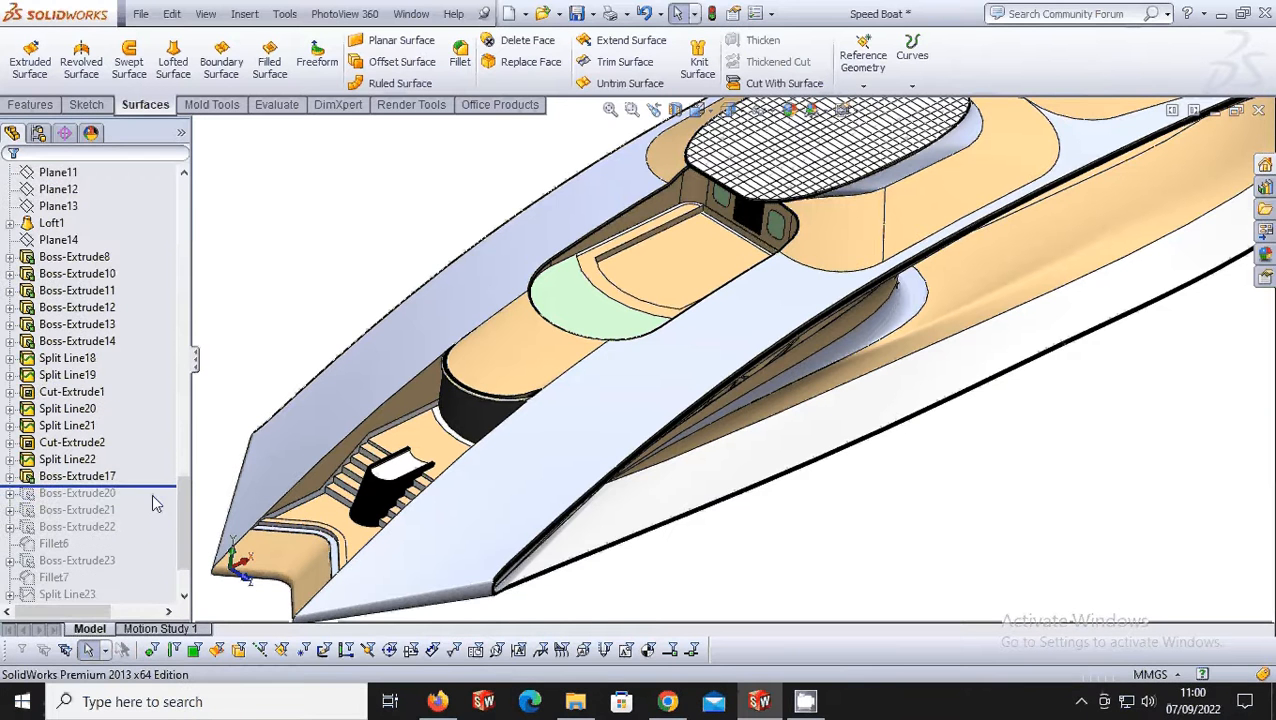
pyautogui.moveTo(157, 505); pyautogui.dragTo(151, 532)
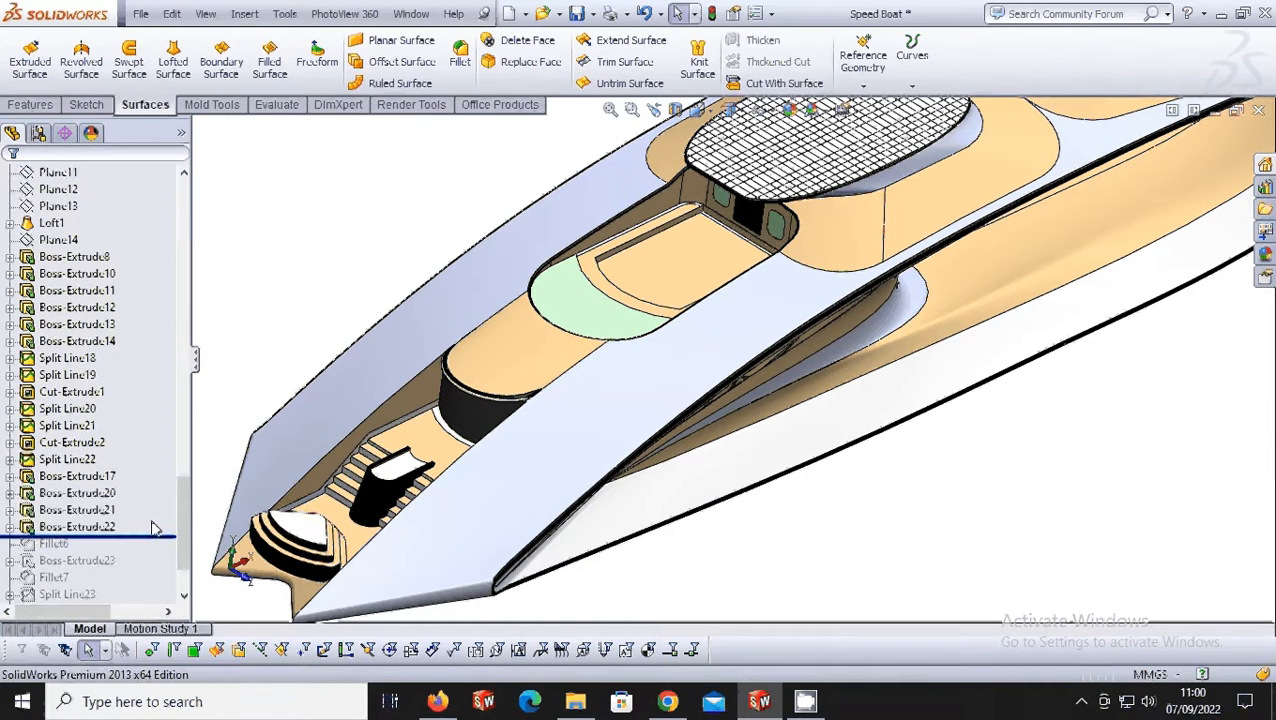
pyautogui.scroll(-2, 152, 521)
pyautogui.moveTo(151, 453); pyautogui.dragTo(154, 514)
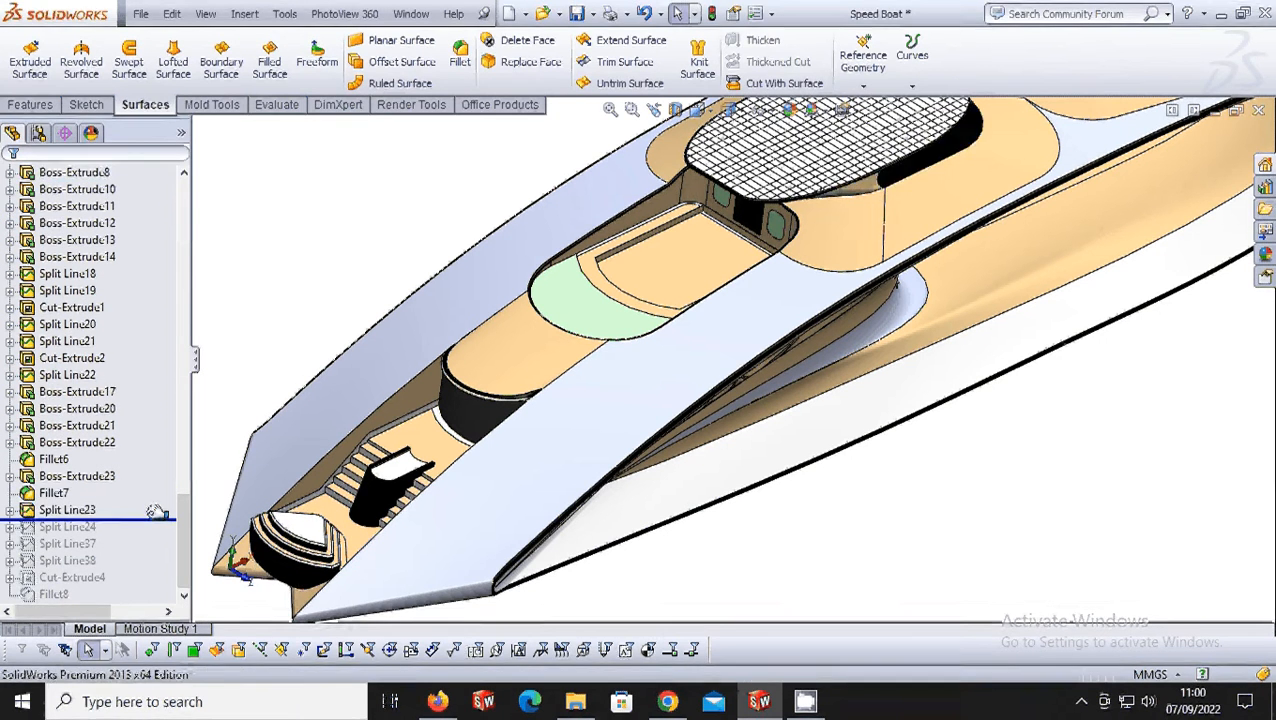
pyautogui.scroll(2, 300, 497)
pyautogui.scroll(2, 632, 377)
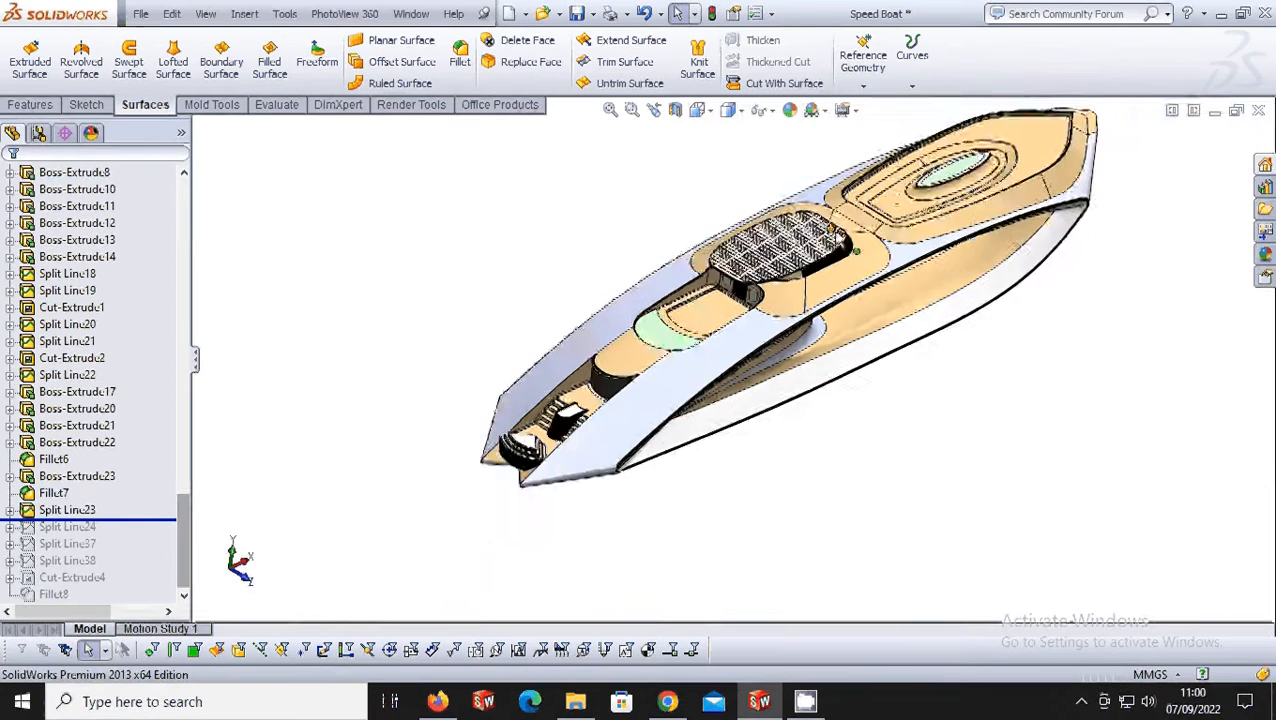
pyautogui.scroll(-1, 820, 243)
pyautogui.scroll(2, 820, 243)
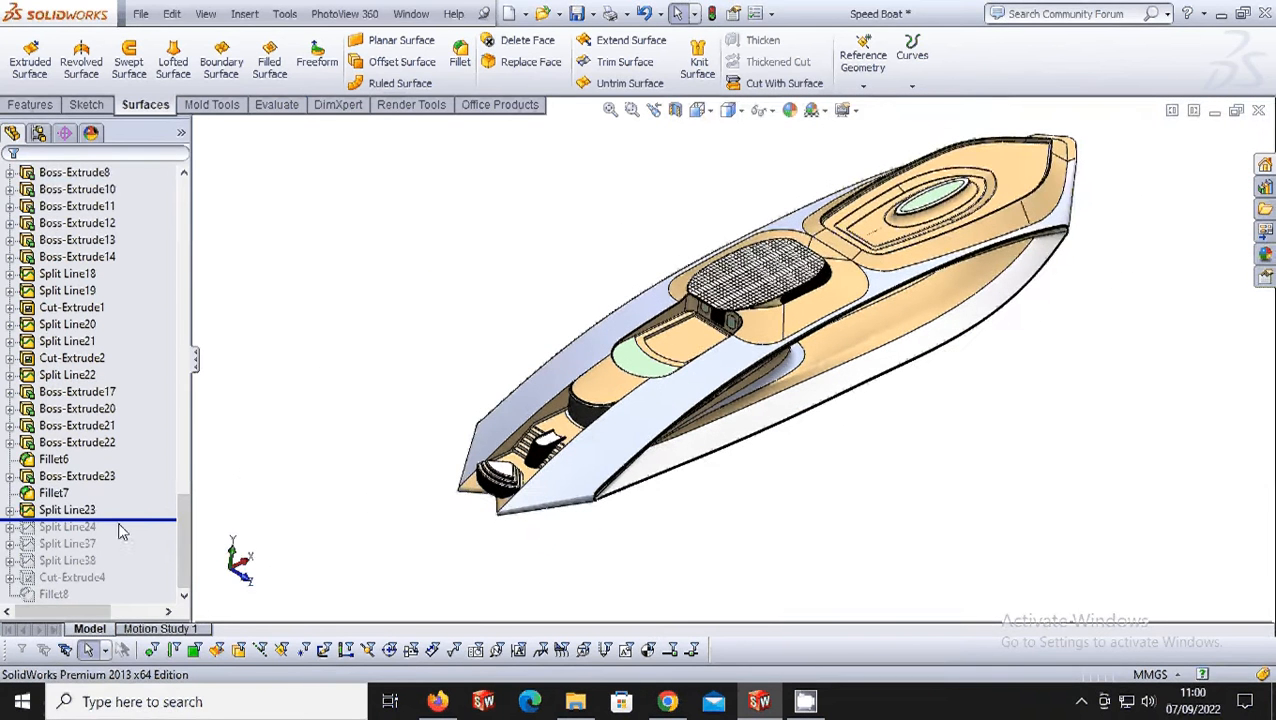
# Roll the model forward one feature at a time through Split Line24, Split Line37, Split Line38, Cut-Extrude4 and Fillet8.
pyautogui.moveTo(131, 521); pyautogui.dragTo(131, 529)
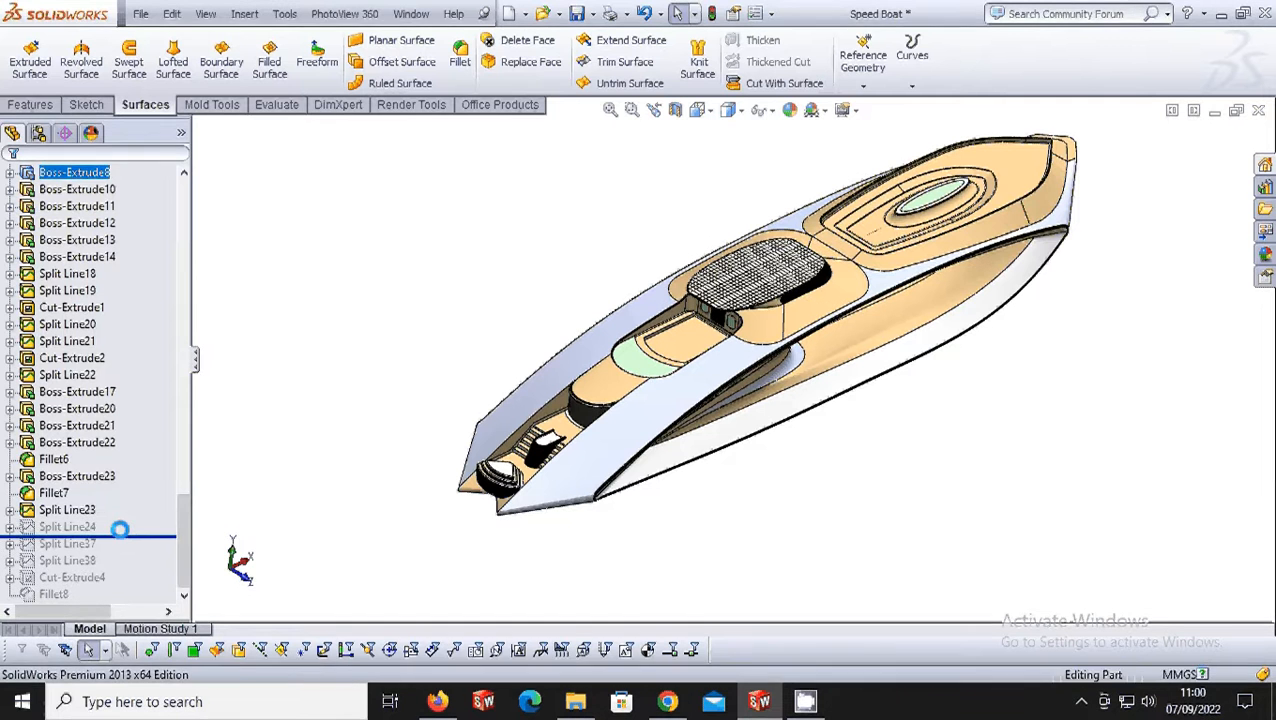
pyautogui.moveTo(131, 537); pyautogui.dragTo(131, 545)
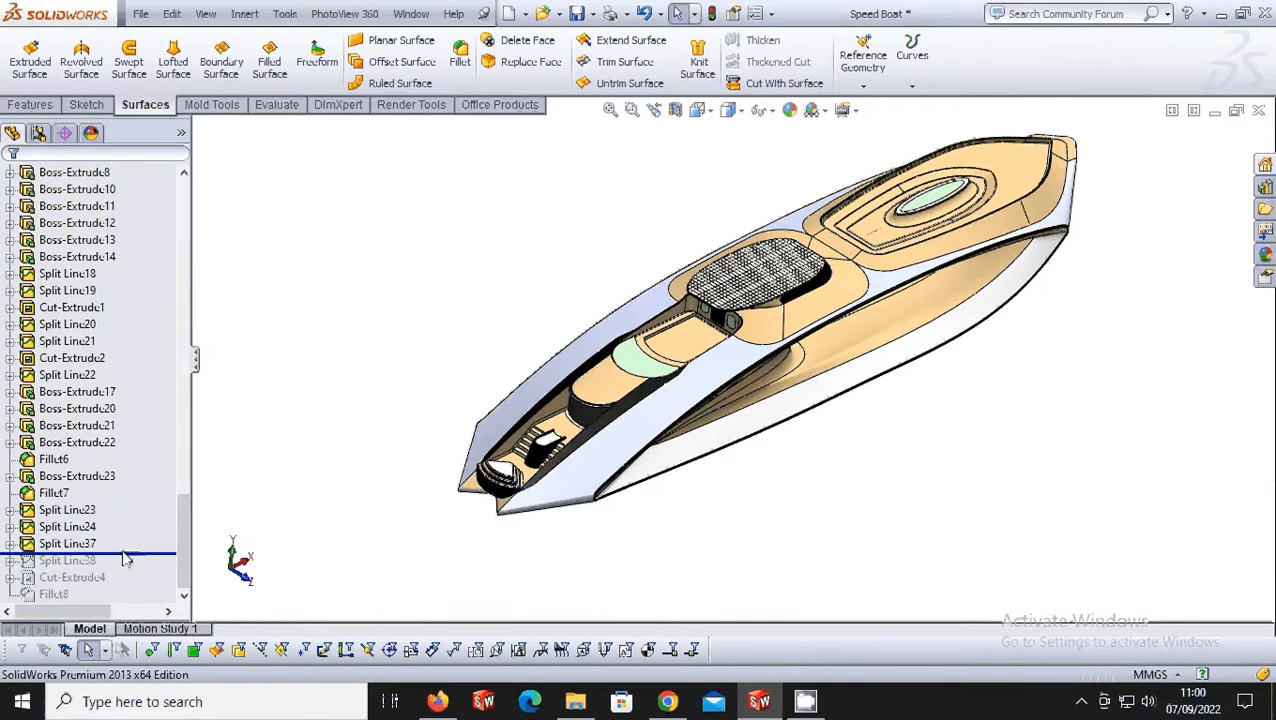
pyautogui.moveTo(133, 555); pyautogui.dragTo(132, 563)
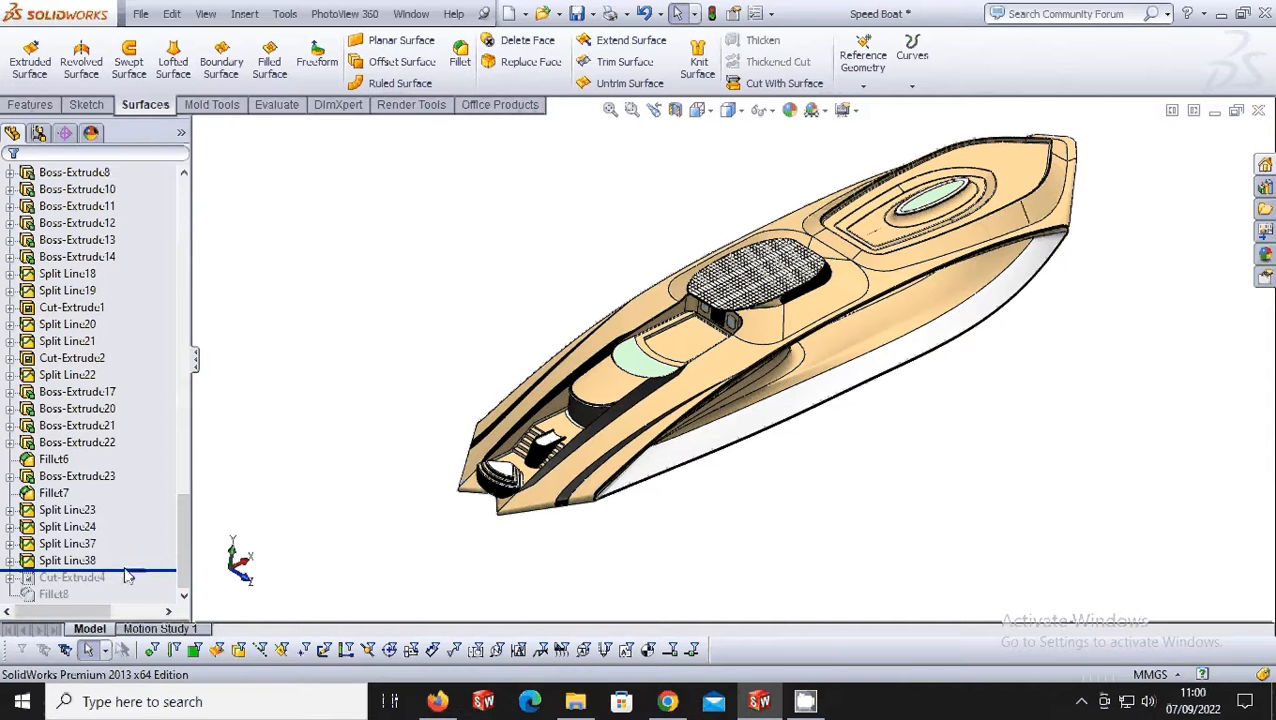
pyautogui.moveTo(133, 570); pyautogui.dragTo(133, 580)
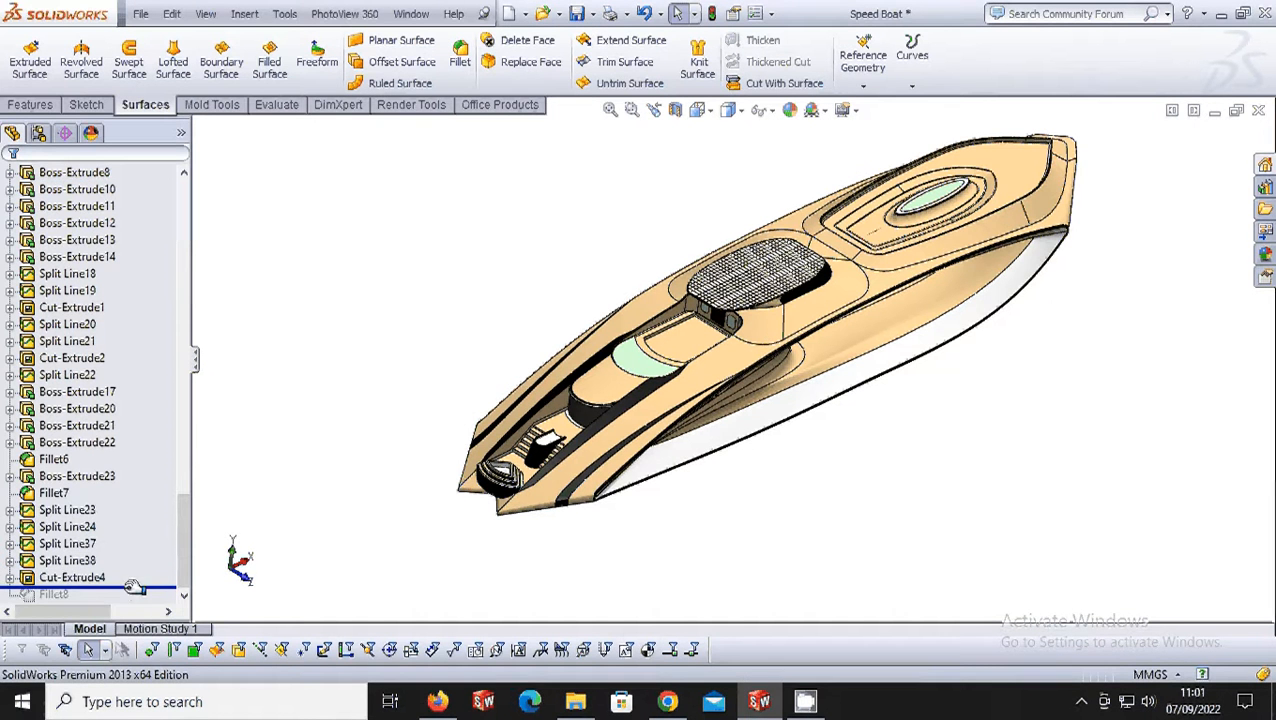
pyautogui.moveTo(134, 587); pyautogui.dragTo(134, 597)
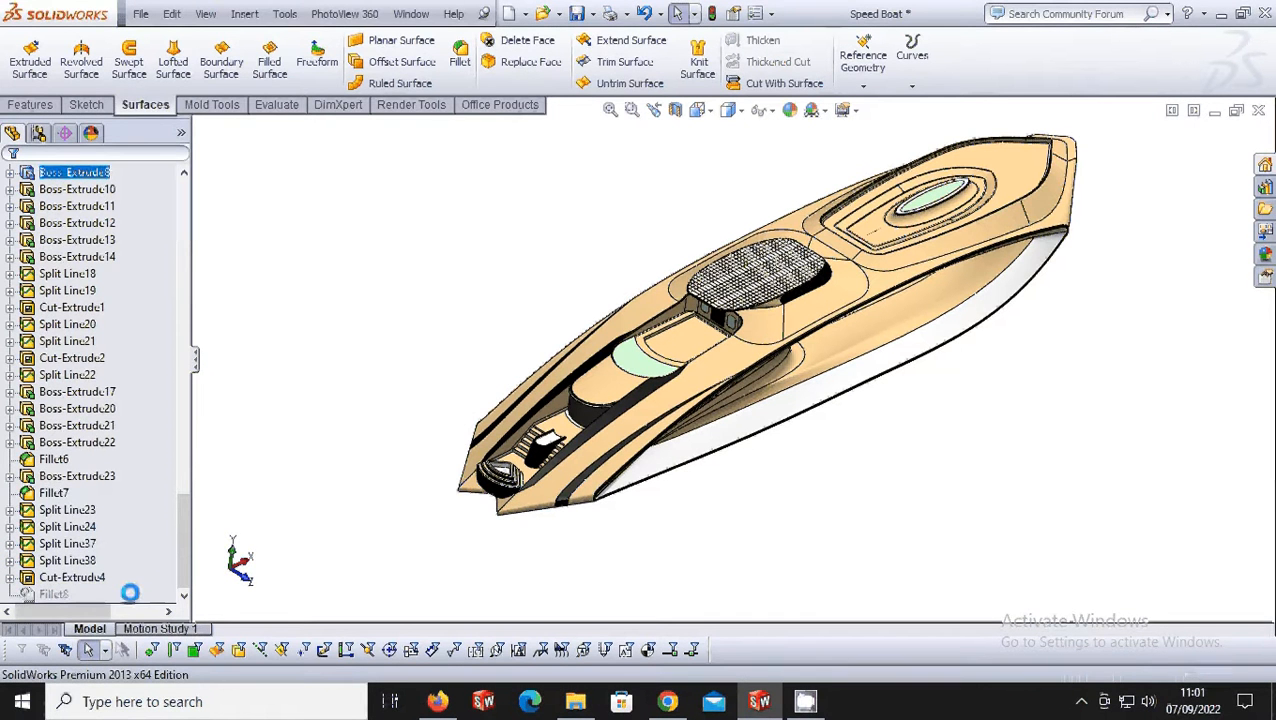
# Examine the boat's details up close, from the stern steps and cockpit to the cabin roof and foredeck.
pyautogui.scroll(-6, 604, 495)
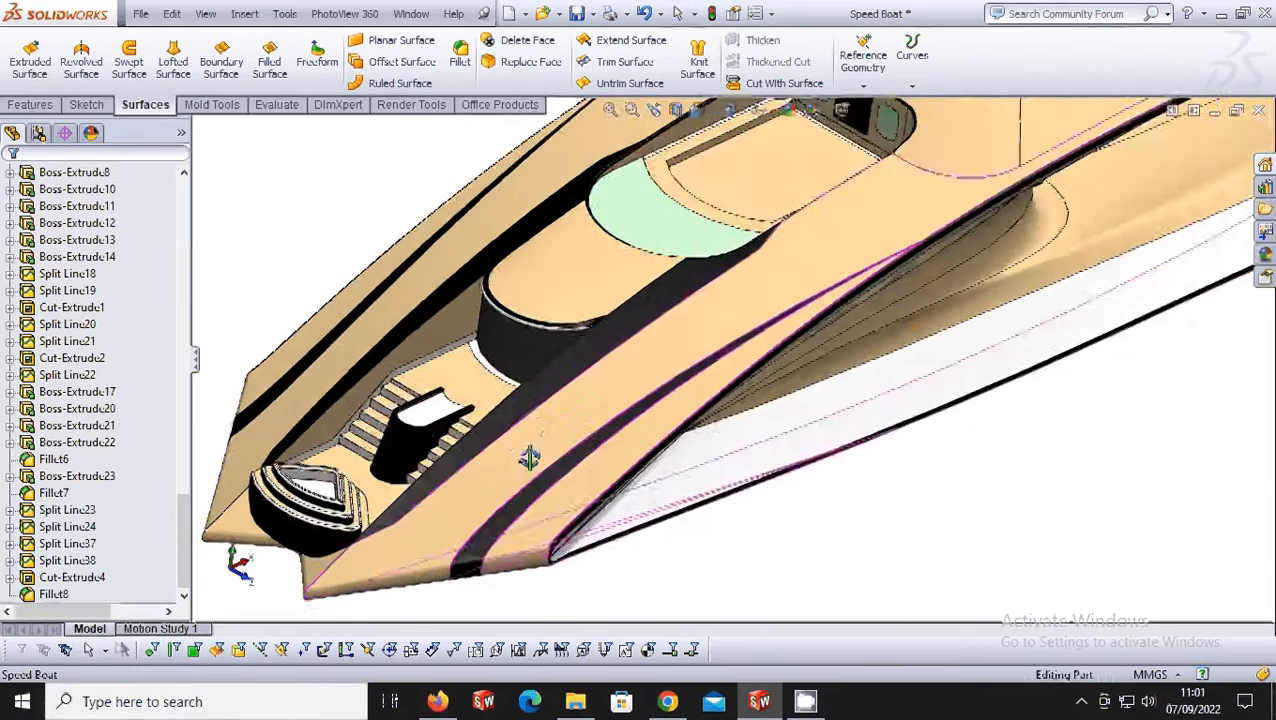
pyautogui.scroll(5, 531, 435)
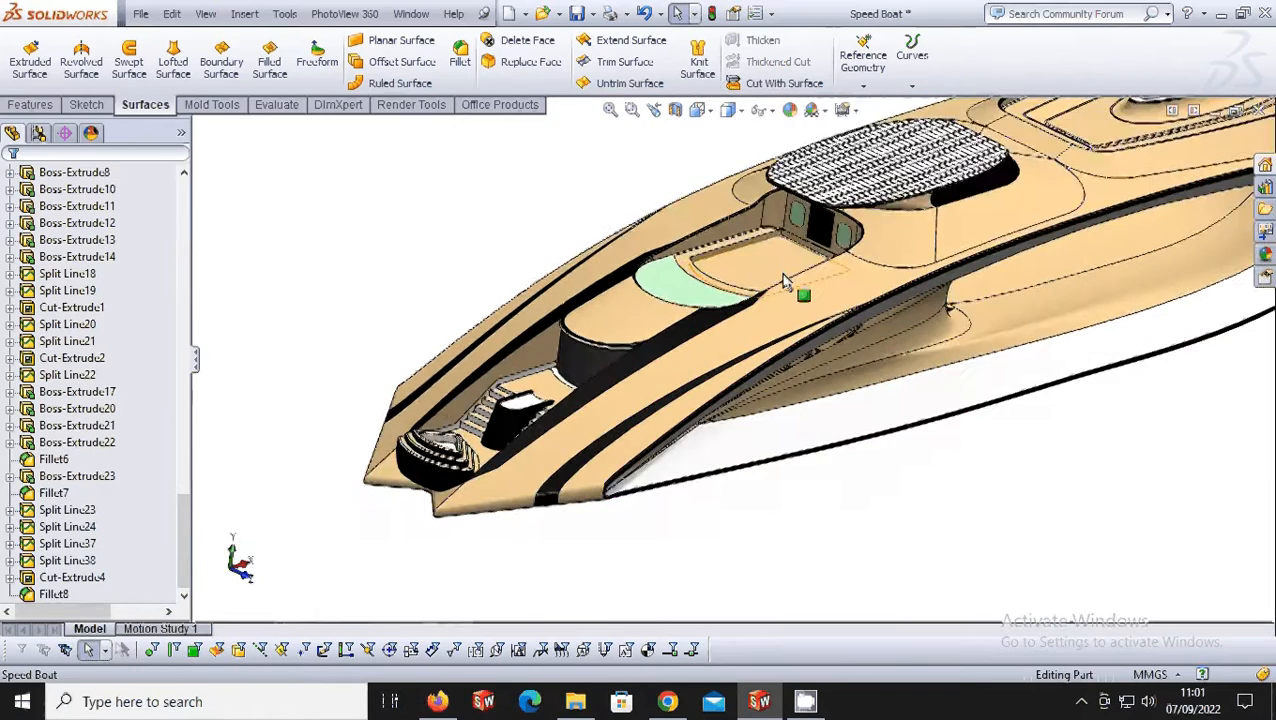
pyautogui.scroll(-5, 790, 285)
pyautogui.scroll(3, 820, 277)
pyautogui.scroll(-4, 955, 252)
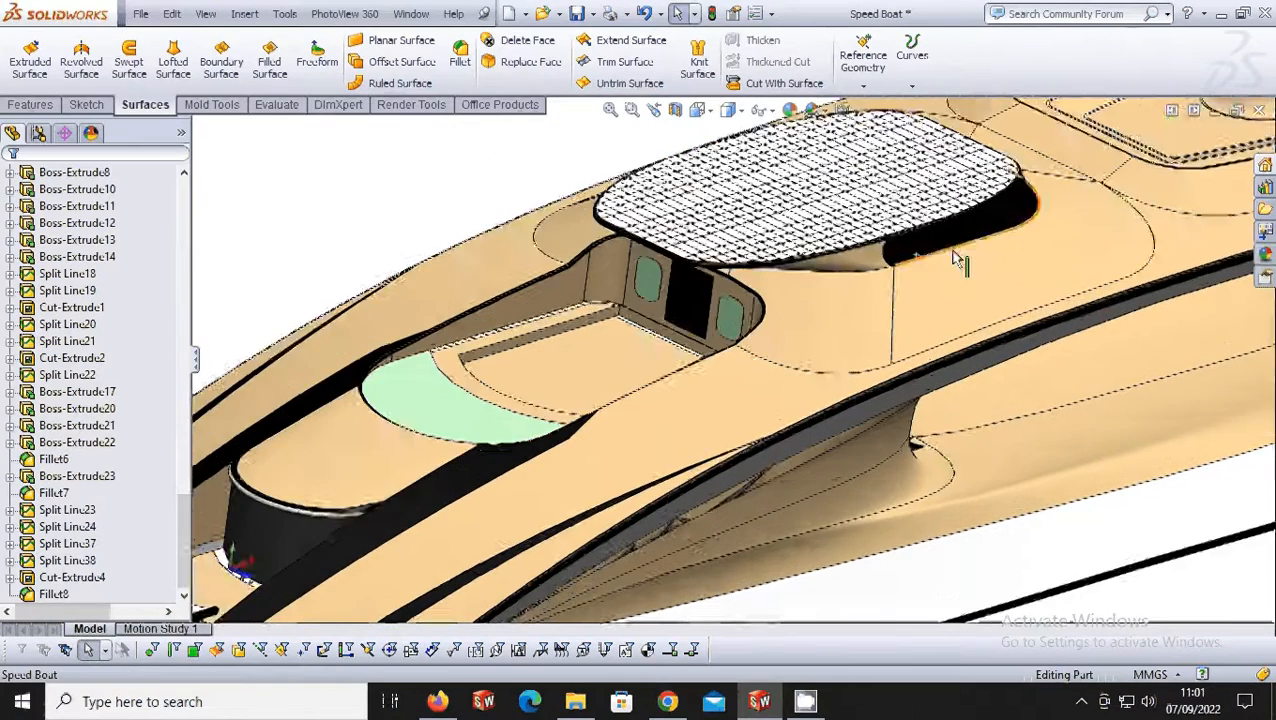
pyautogui.scroll(1, 957, 253)
pyautogui.scroll(-1, 1000, 256)
pyautogui.scroll(3, 1000, 243)
pyautogui.scroll(-4, 1022, 219)
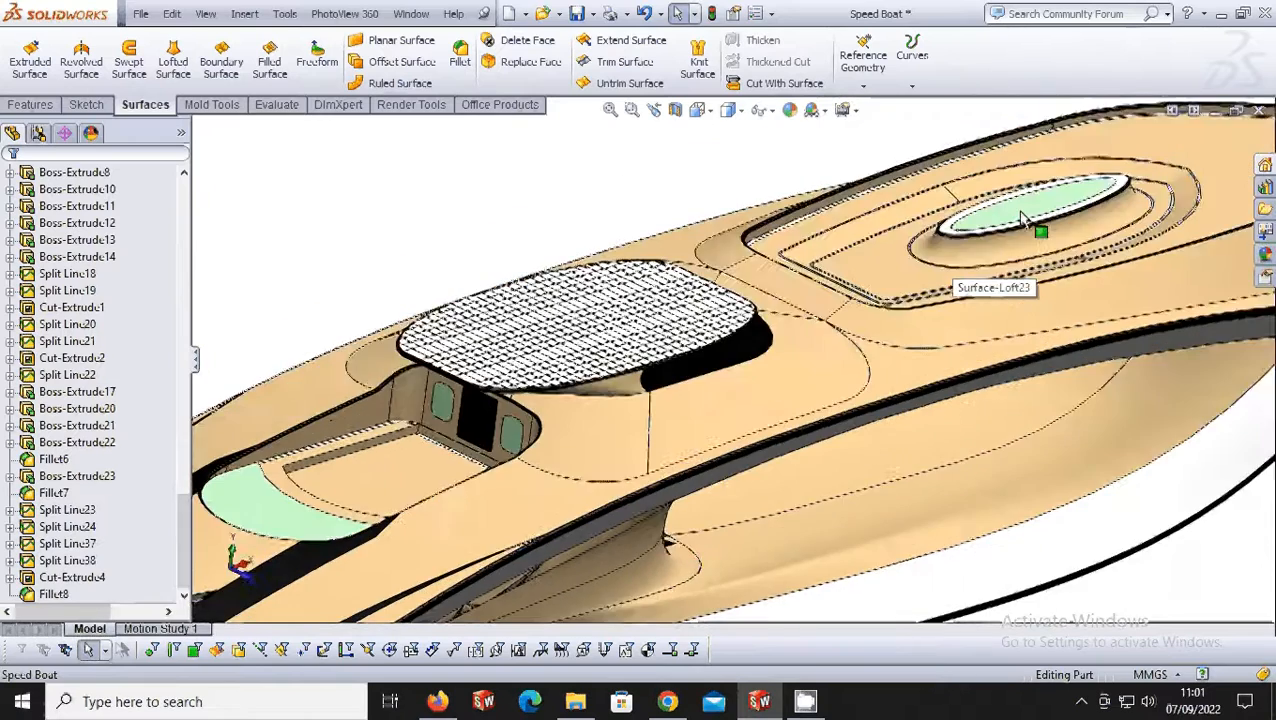
pyautogui.scroll(1, 1022, 219)
pyautogui.scroll(1, 1093, 218)
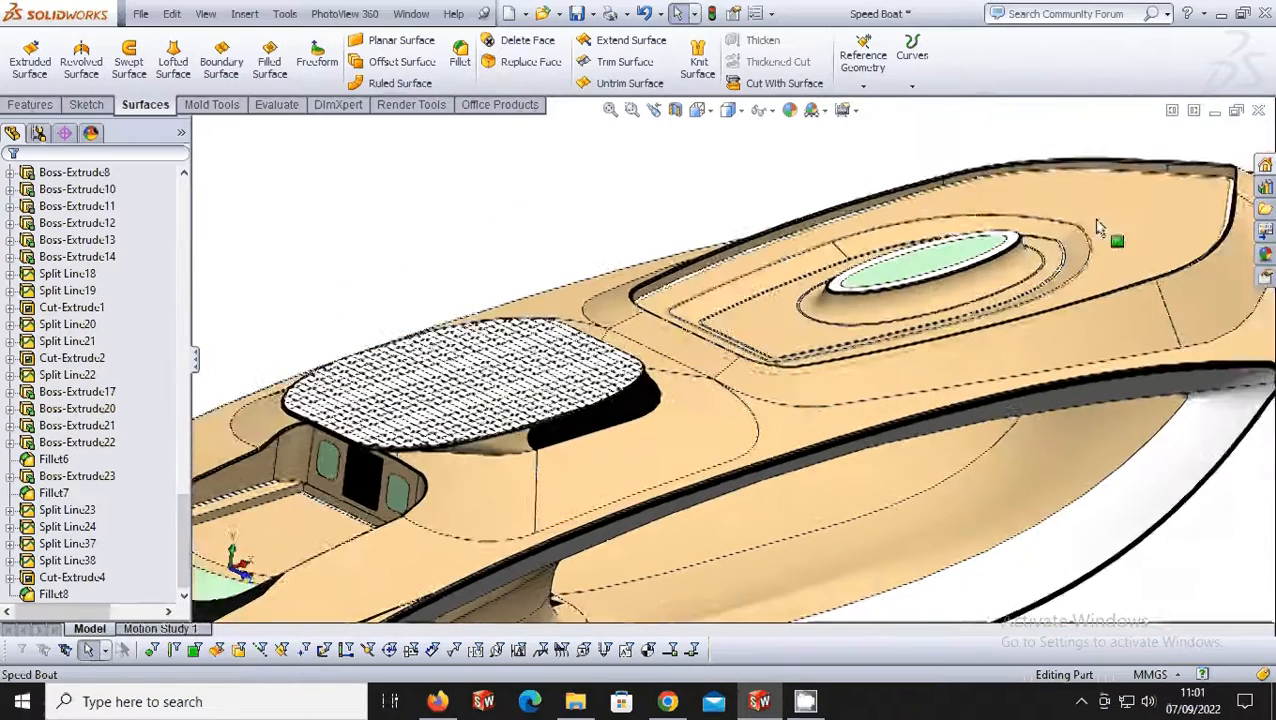
pyautogui.scroll(1, 1093, 218)
pyautogui.scroll(-2, 1093, 219)
pyautogui.scroll(1, 1094, 226)
pyautogui.scroll(-1, 1094, 226)
pyautogui.scroll(2, 1000, 355)
pyautogui.scroll(2, 860, 464)
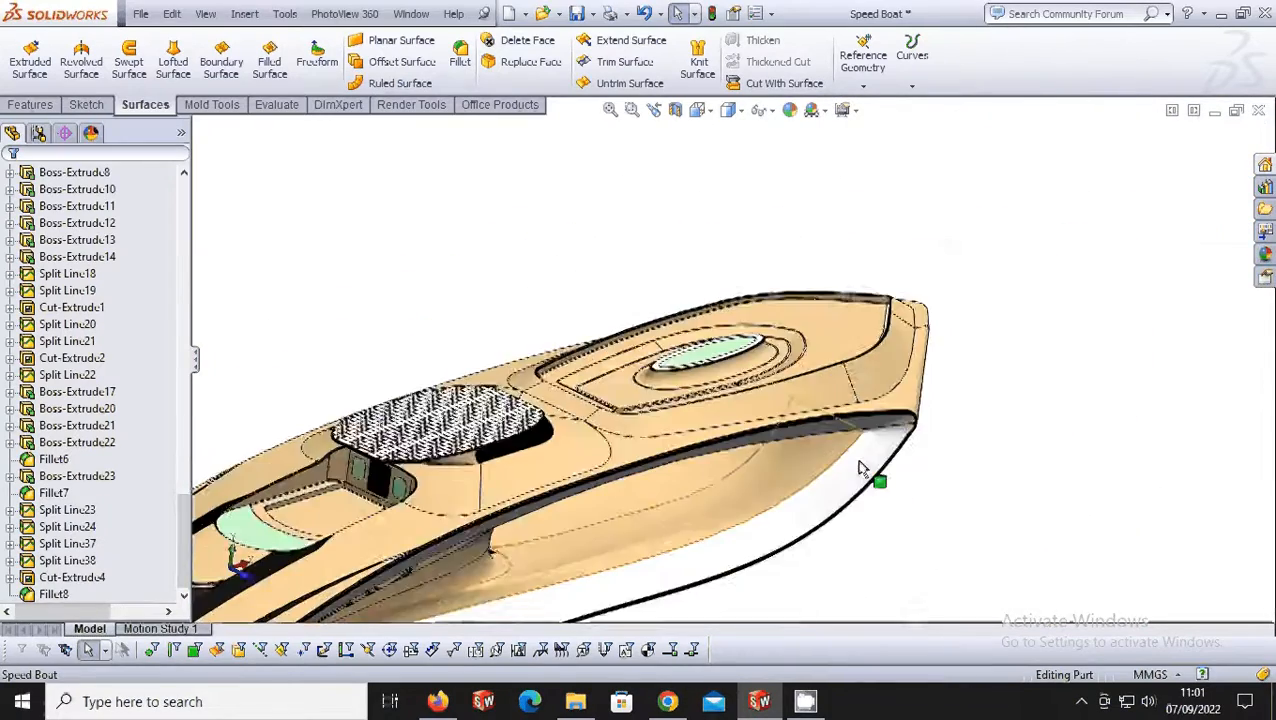
# Examine the complete speed boat as a whole, comparing the overall hull and deck from a distance and closer in.
pyautogui.scroll(1, 703, 507)
pyautogui.scroll(1, 578, 540)
pyautogui.scroll(1, 578, 540)
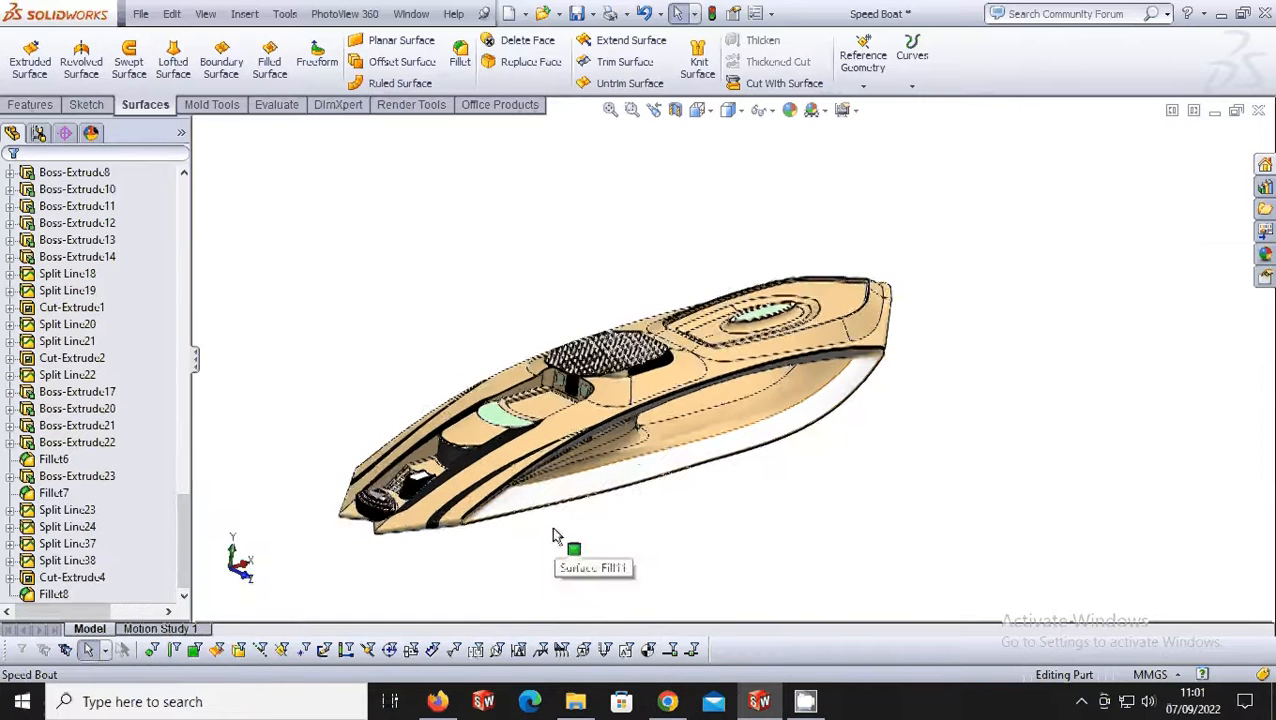
pyautogui.scroll(2, 437, 470)
pyautogui.scroll(1, 439, 470)
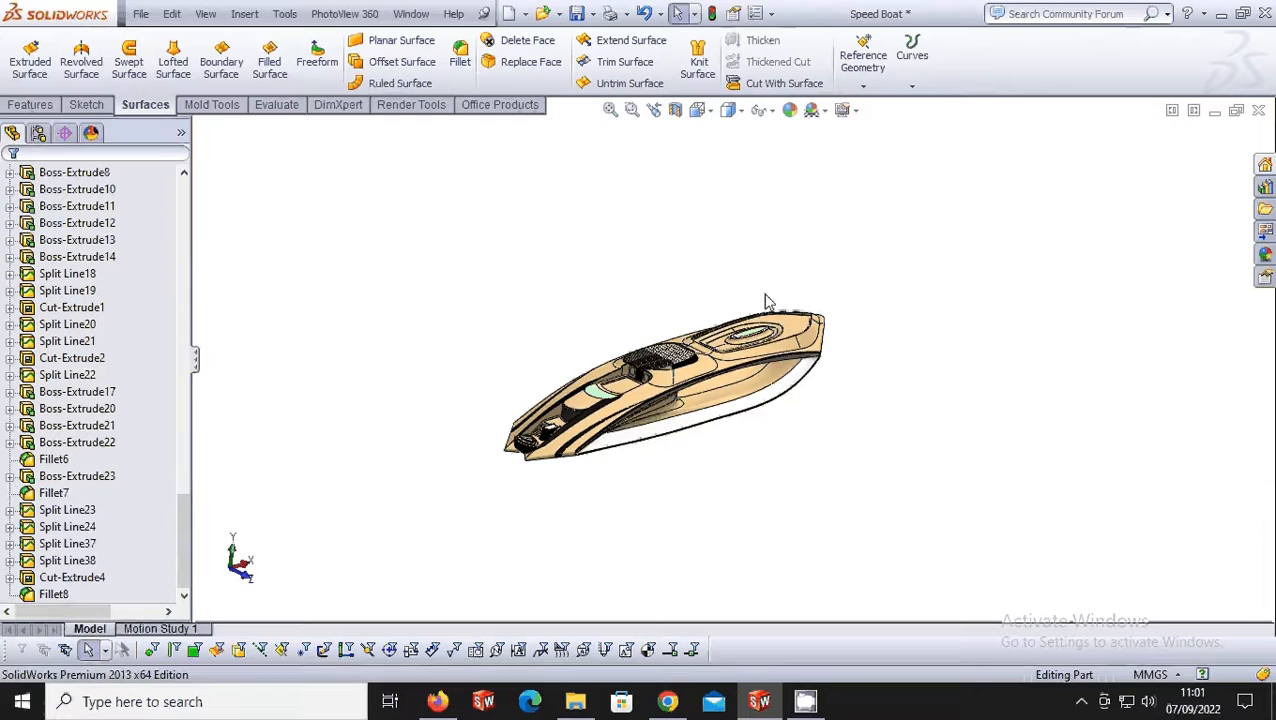
pyautogui.scroll(-3, 646, 413)
pyautogui.scroll(-2, 667, 426)
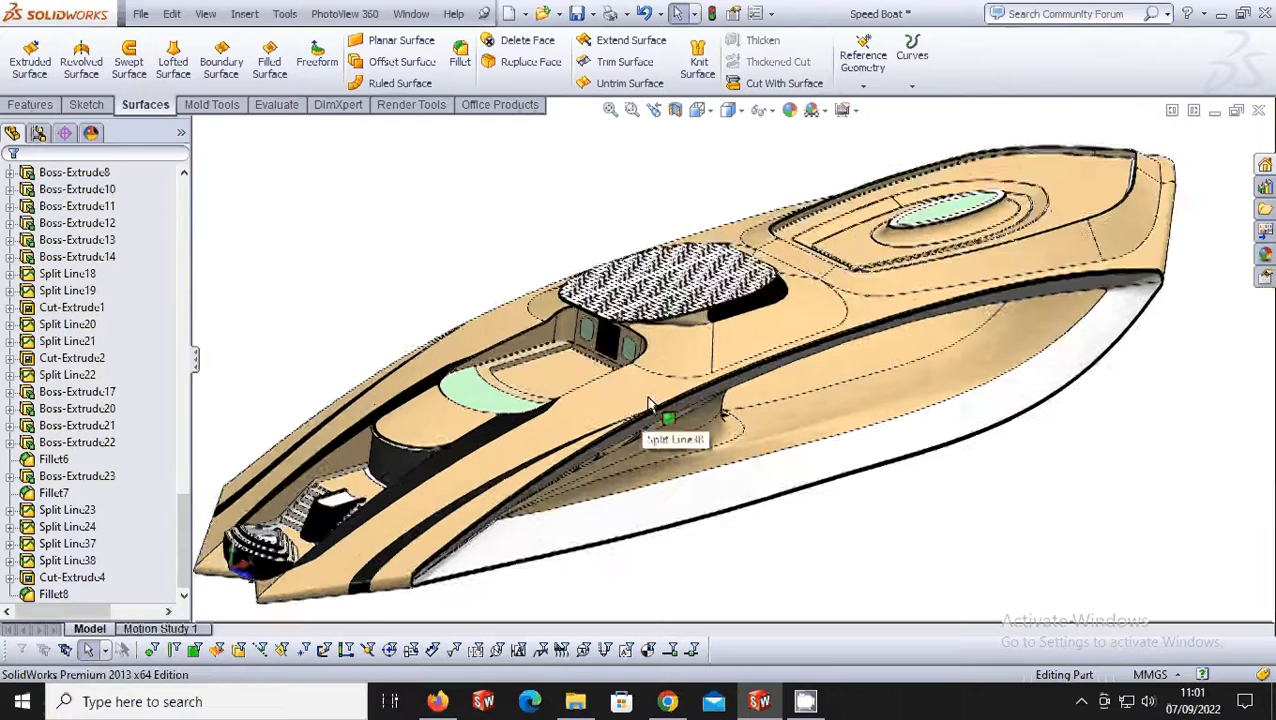
pyautogui.scroll(1, 669, 470)
pyautogui.moveTo(654, 302); pyautogui.dragTo(658, 281, button='middle')
pyautogui.scroll(1, 660, 285)
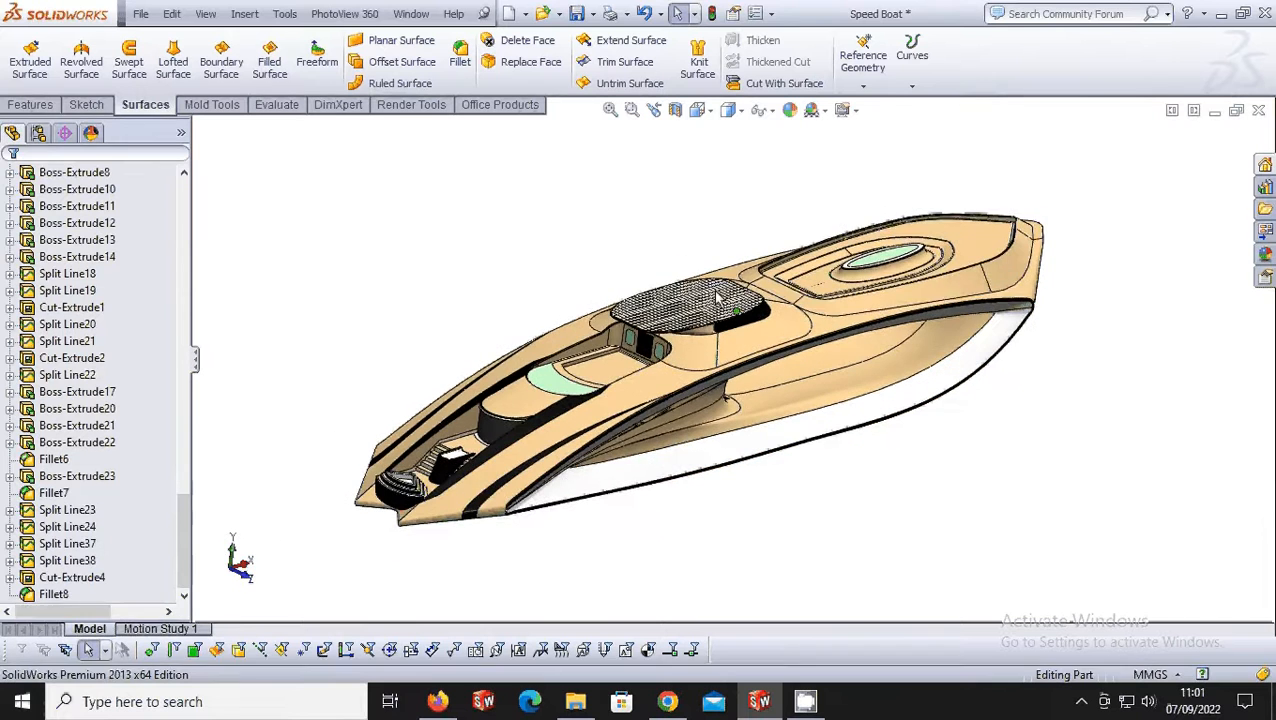
# Change the display style to show the boat's wood appearance and shadows, and view the model in Front and Trimetric orientations.
pyautogui.click(697, 110)
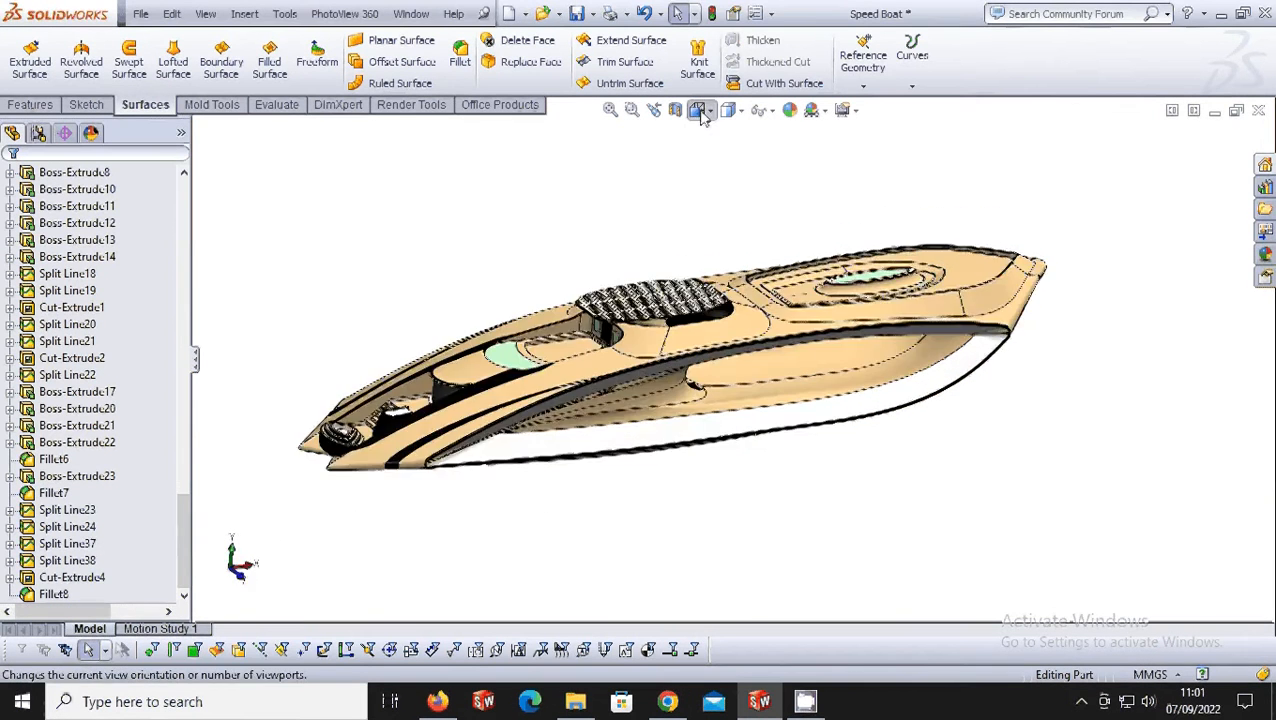
pyautogui.click(765, 135)
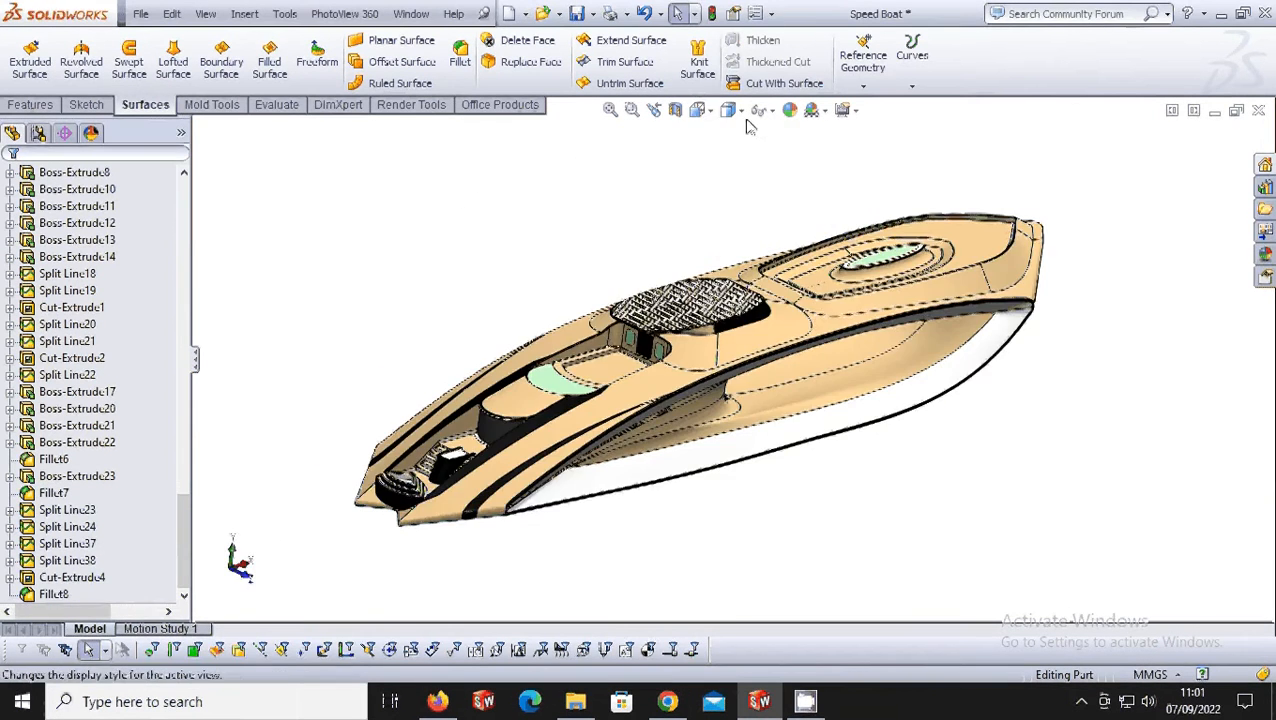
pyautogui.click(729, 110)
pyautogui.click(731, 135)
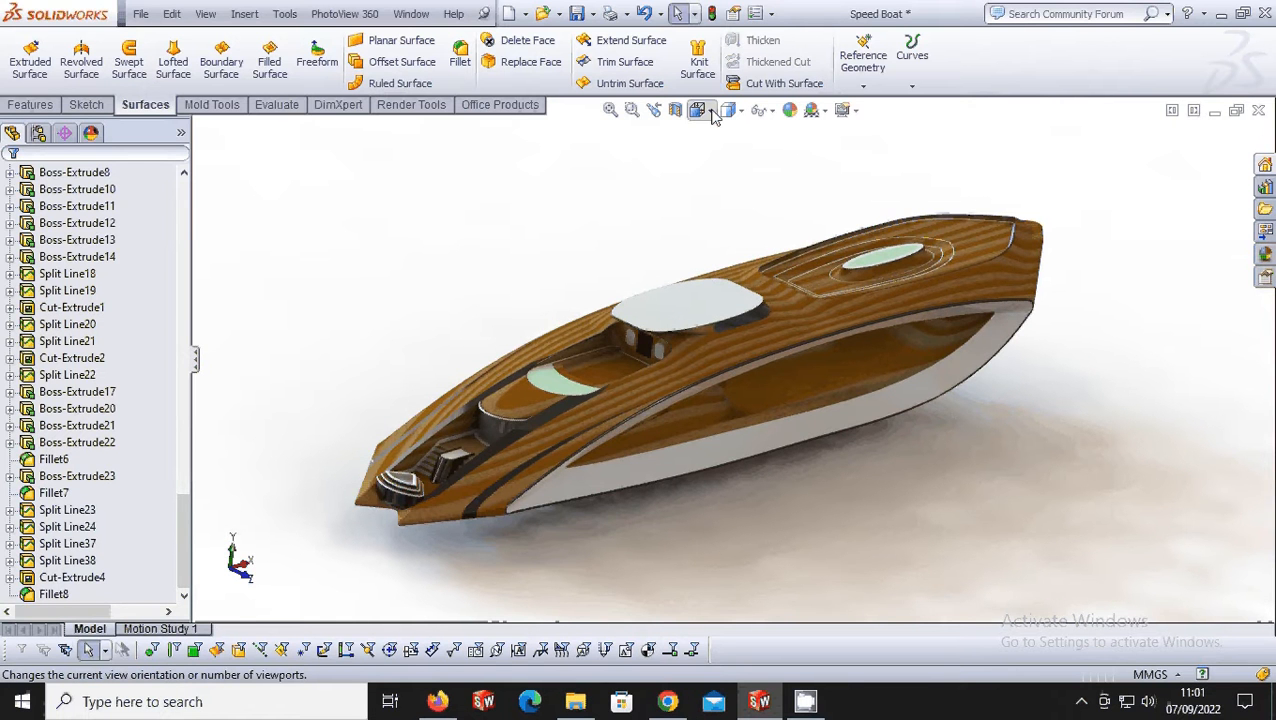
pyautogui.click(713, 115)
pyautogui.click(724, 187)
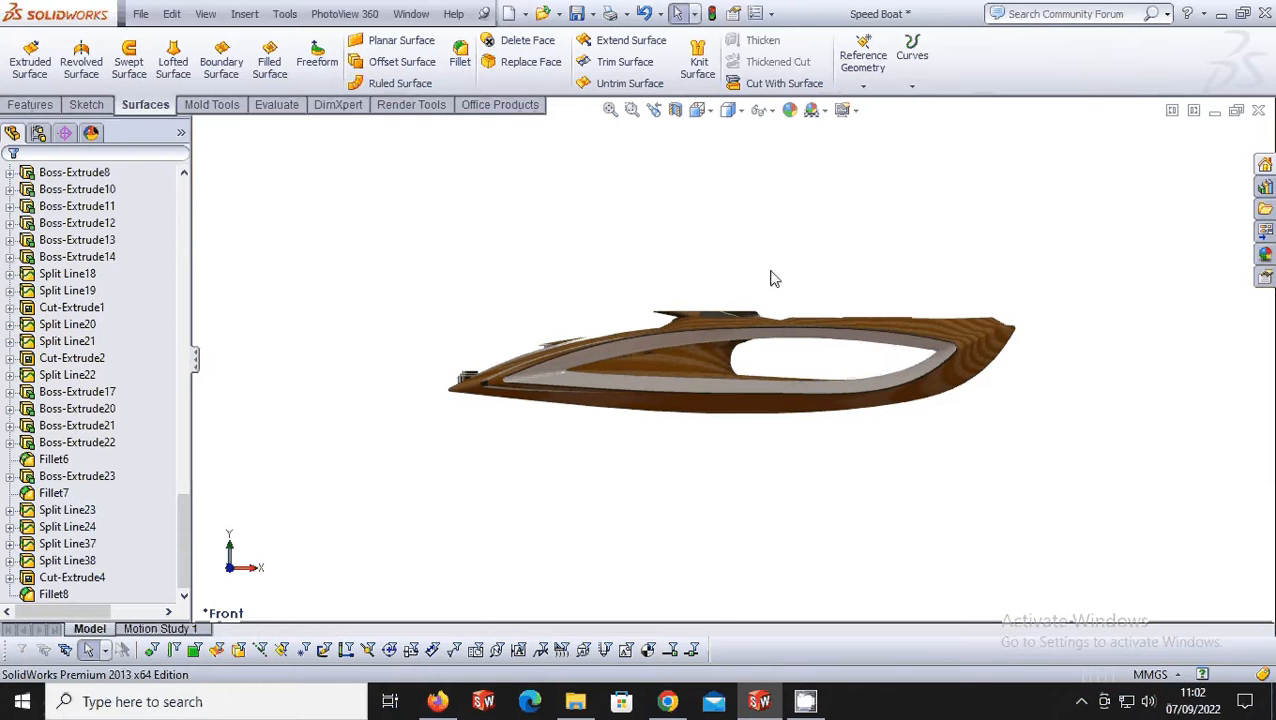
pyautogui.click(709, 116)
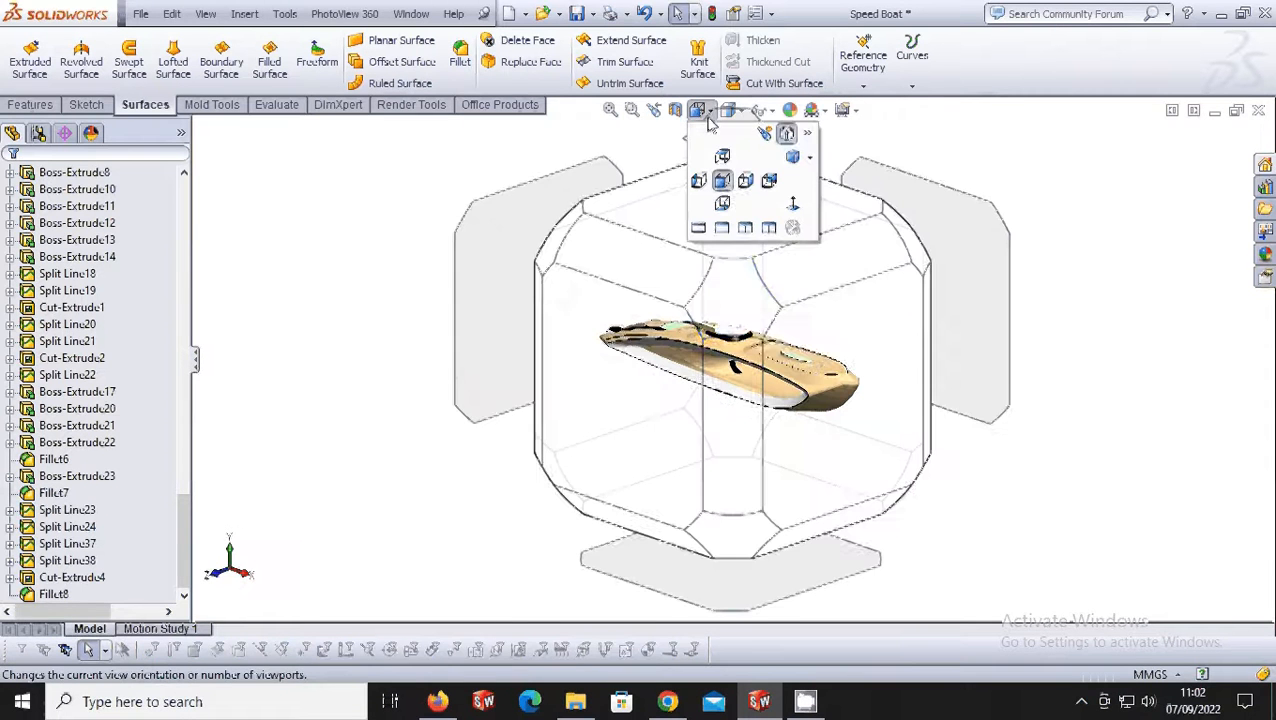
pyautogui.click(794, 158)
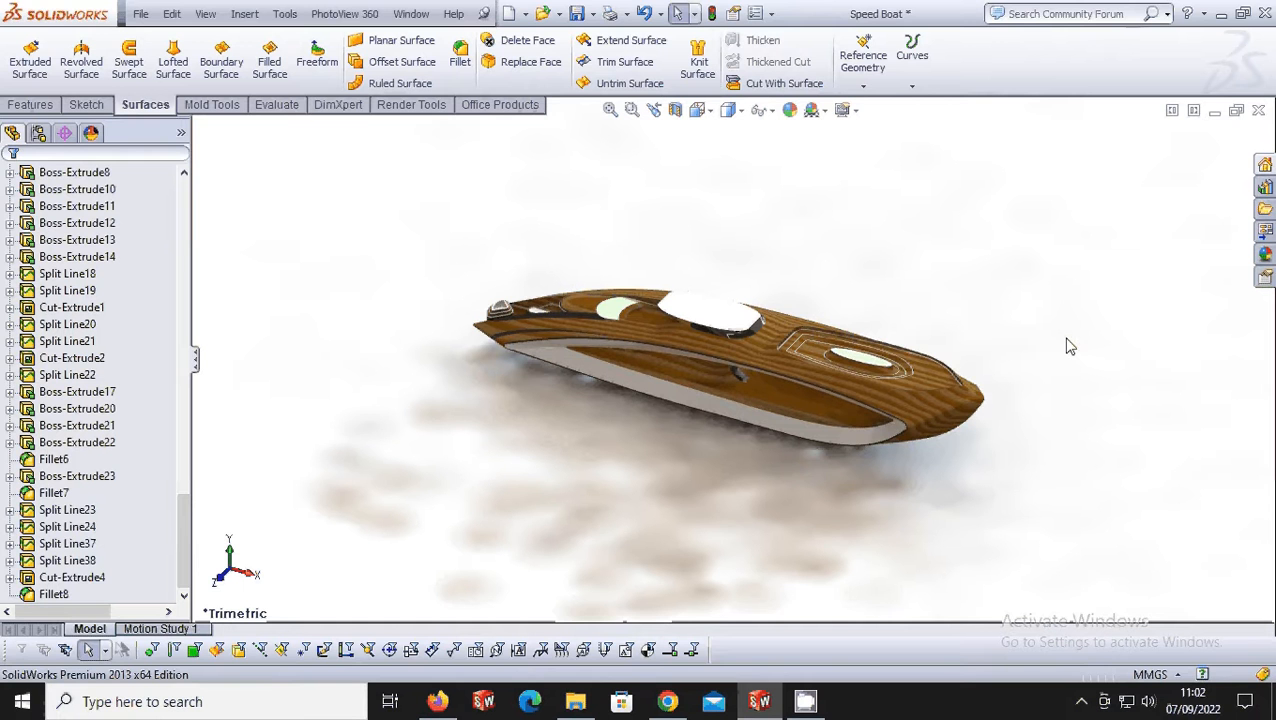
# Compare the boat displayed with plain colours and edges against its realistic wood appearance, seen from the opposite side.
pyautogui.click(741, 110)
pyautogui.click(729, 135)
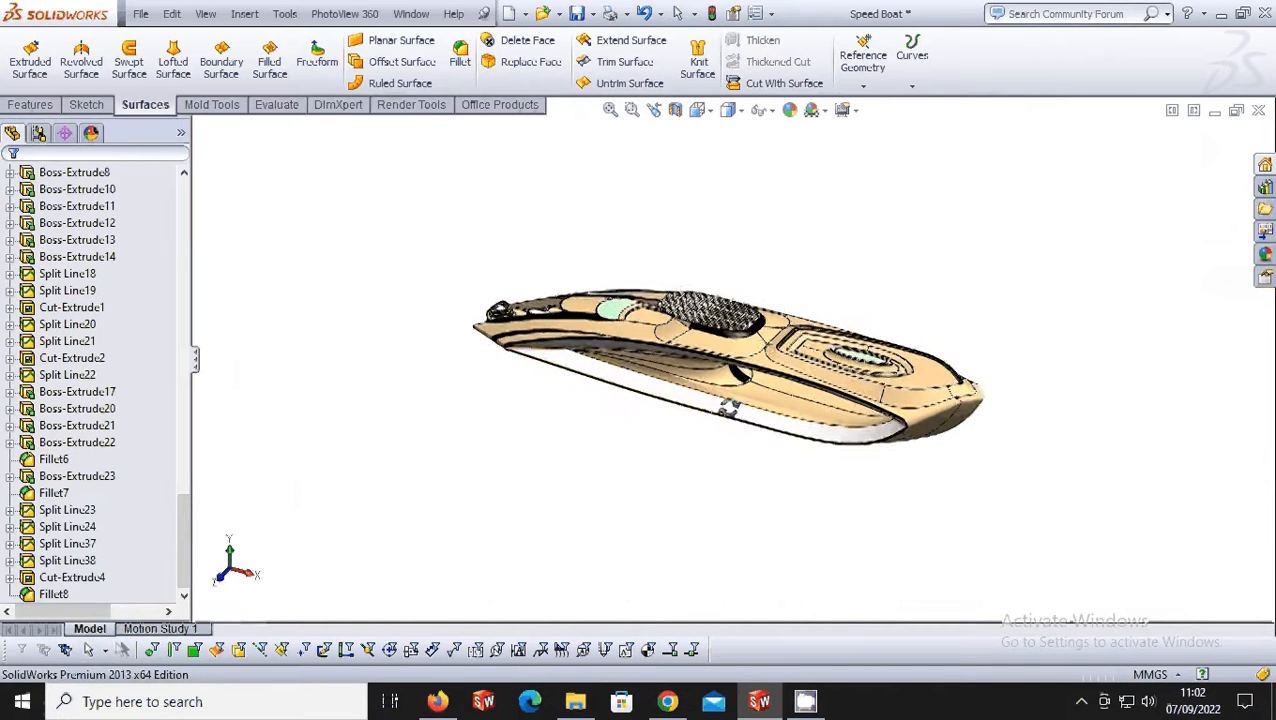
pyautogui.moveTo(729, 407); pyautogui.dragTo(692, 355, button='middle')
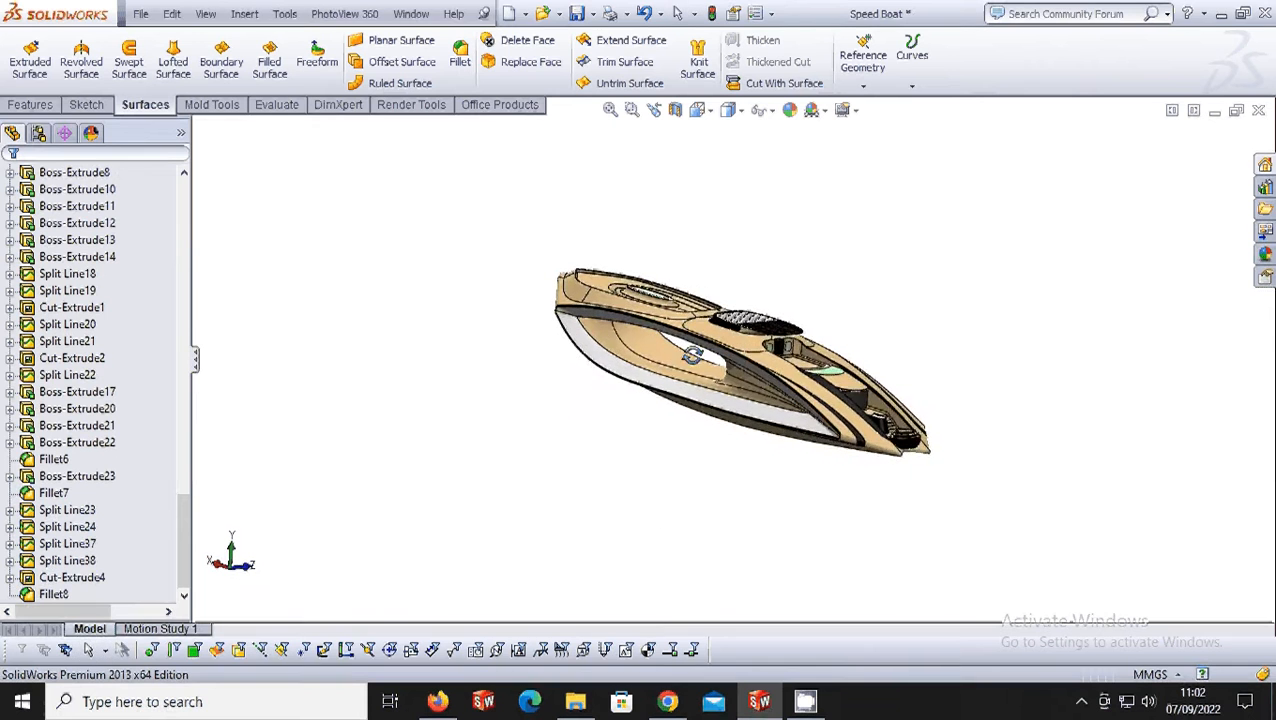
pyautogui.scroll(-3, 692, 355)
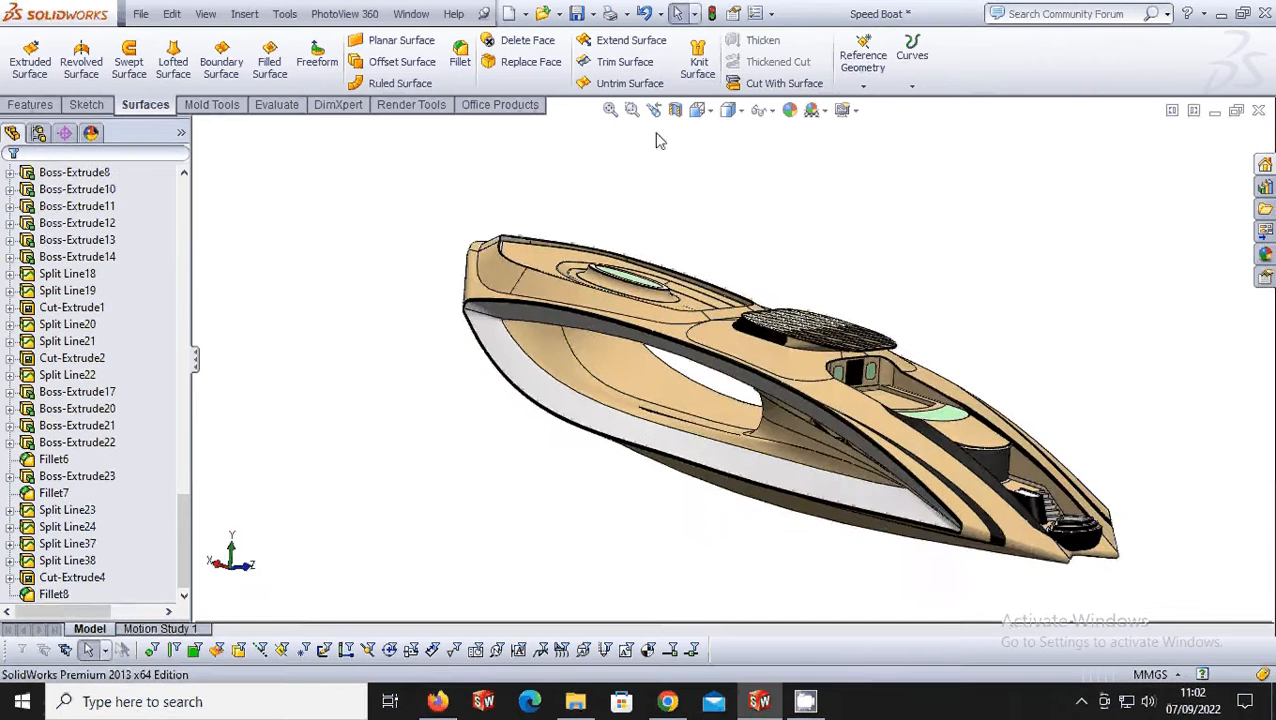
pyautogui.click(741, 112)
pyautogui.click(735, 146)
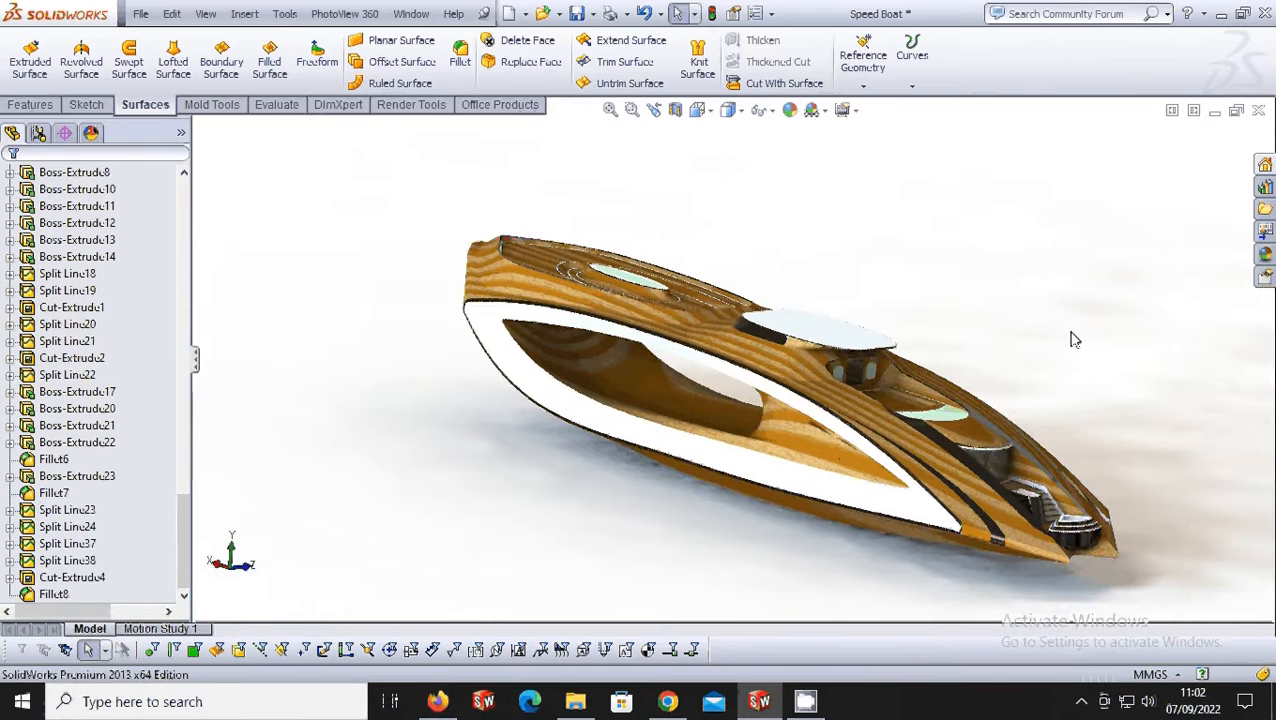
# Try another background scene for the boat, and apply the Reflective Floor Black scene.
pyautogui.click(857, 111)
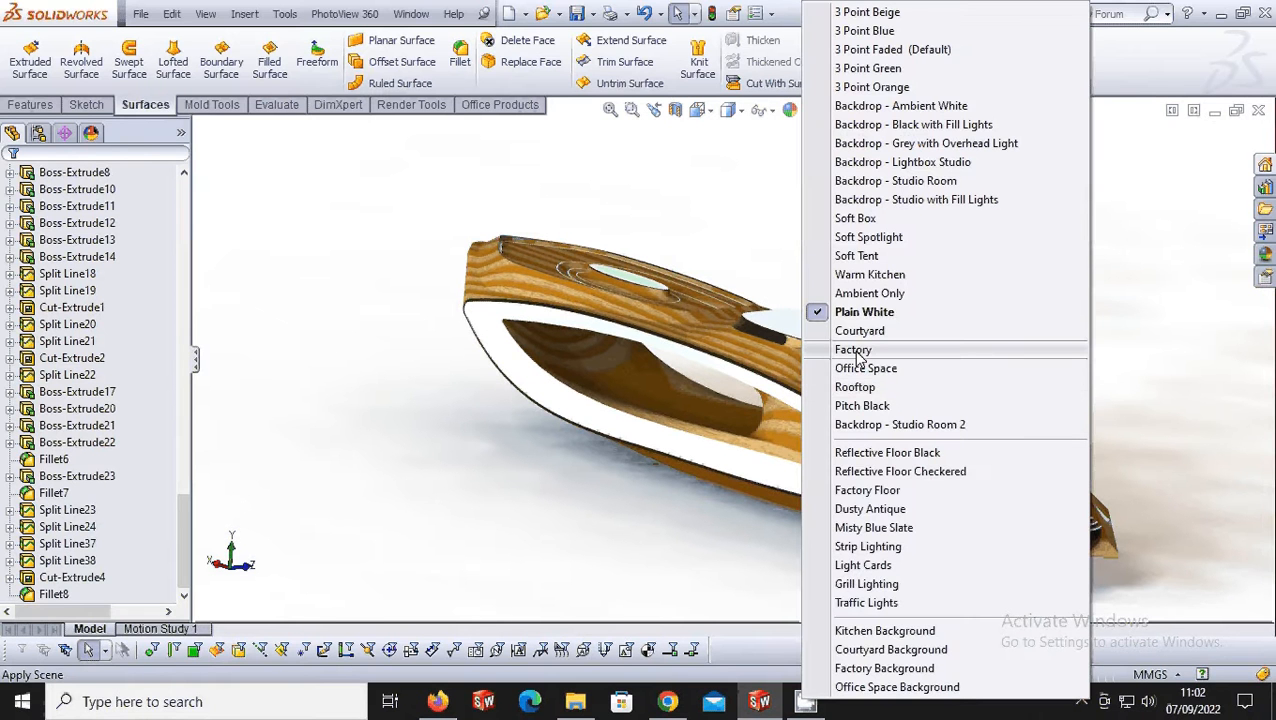
pyautogui.click(857, 352)
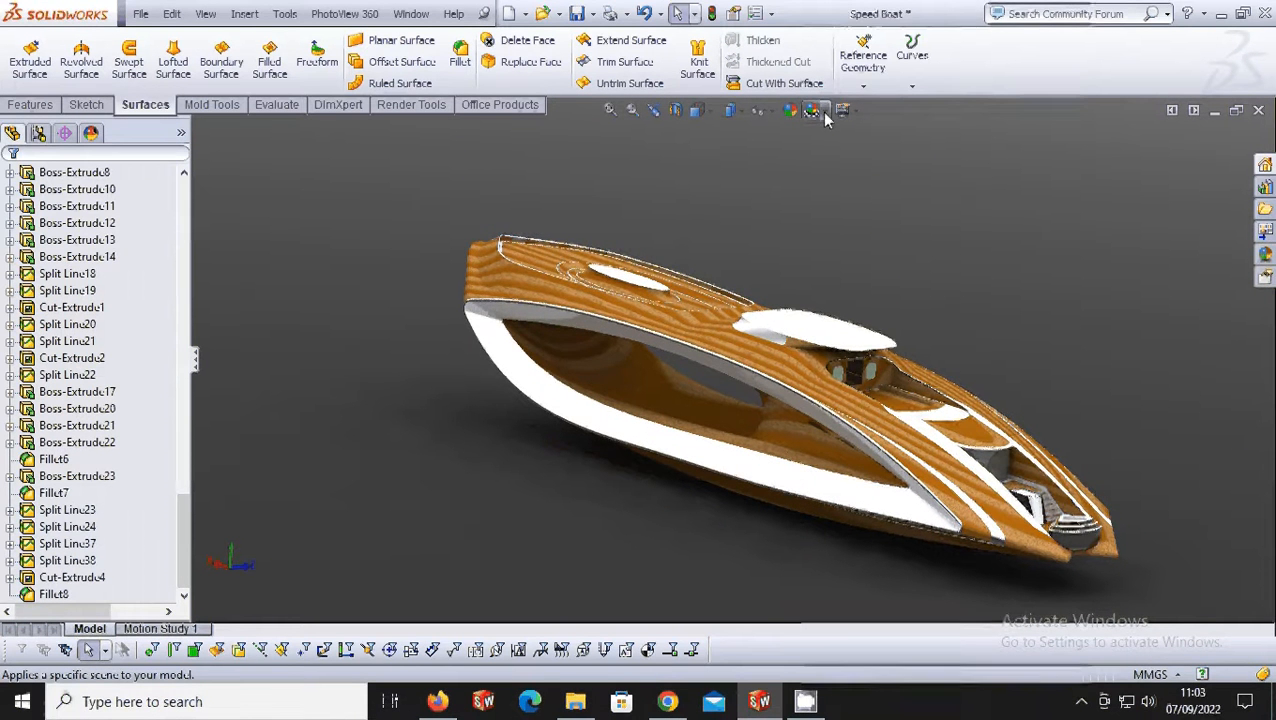
pyautogui.click(824, 113)
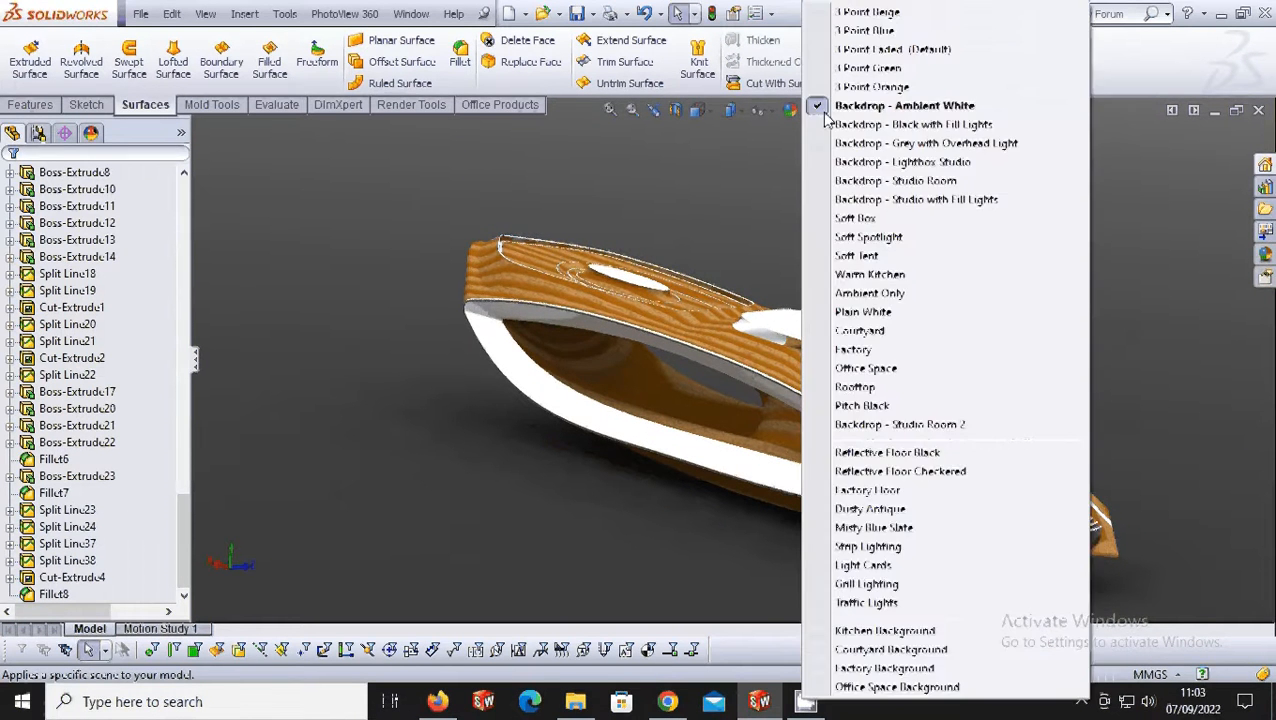
pyautogui.click(887, 453)
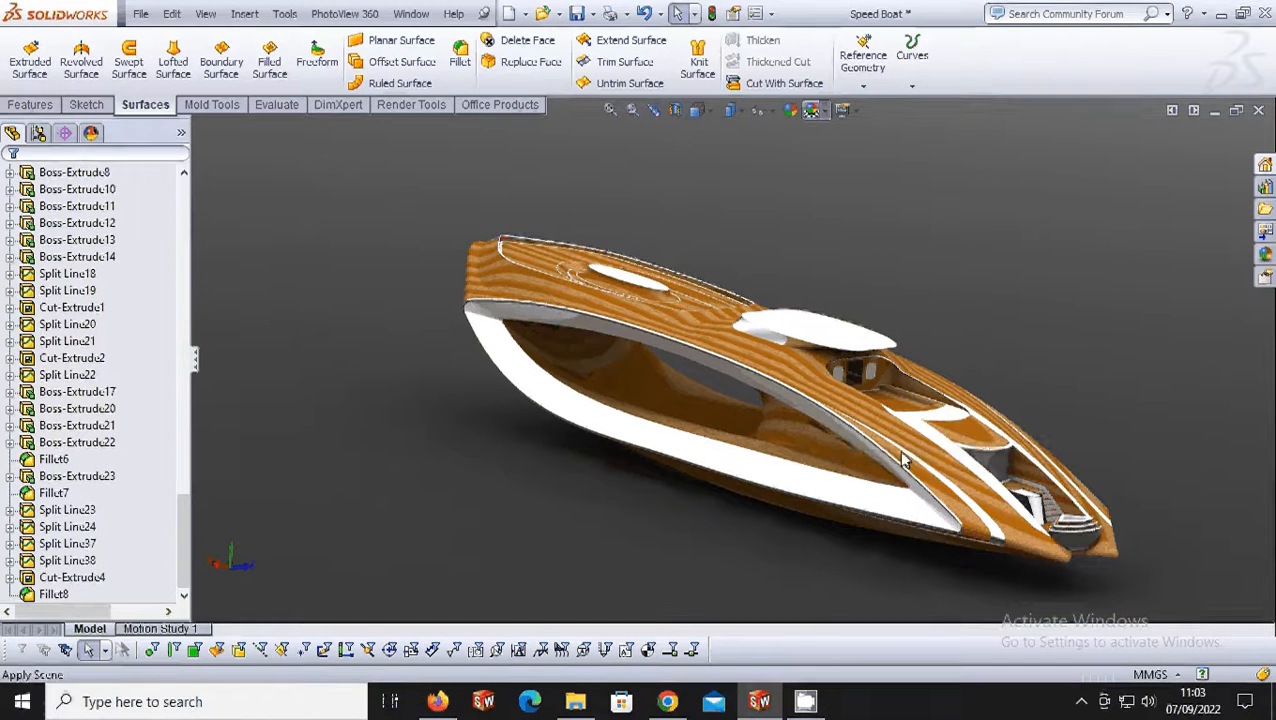
pyautogui.click(965, 368)
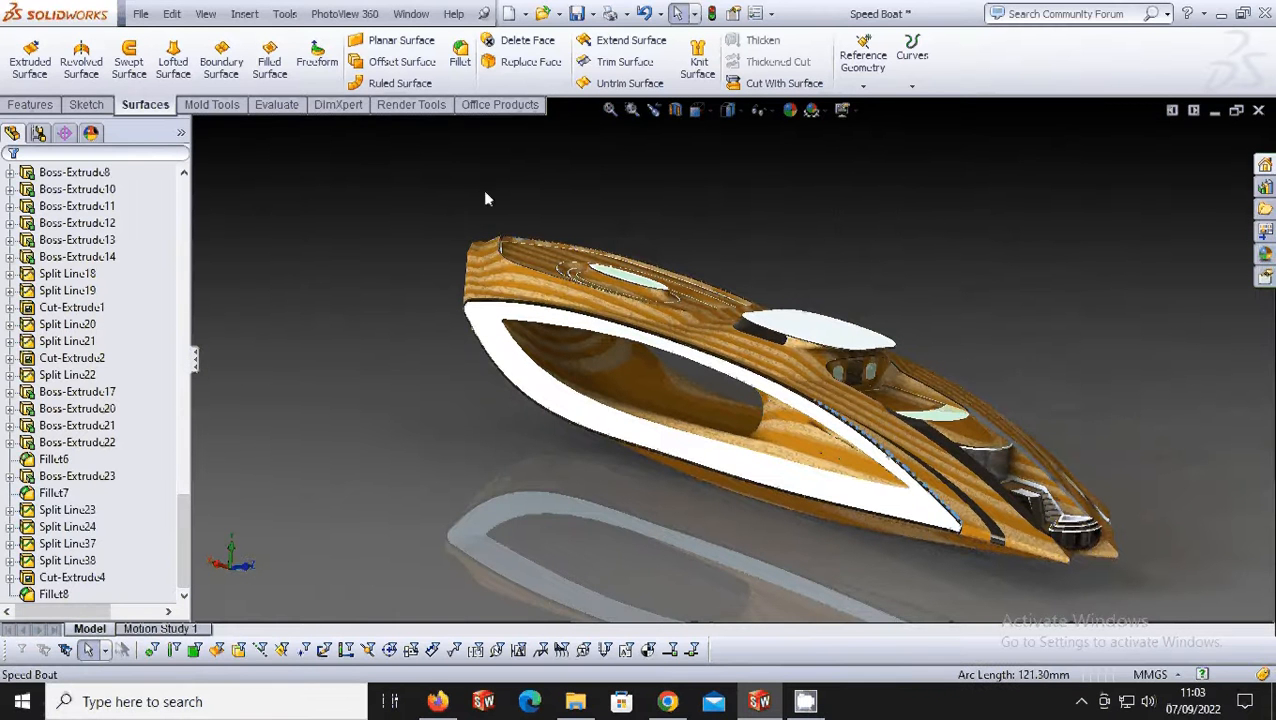
# Examine the boat's deck and cockpit from above in the dark reflective scene, and set the view to Trimetric.
pyautogui.moveTo(478, 199); pyautogui.dragTo(480, 228, button='middle')
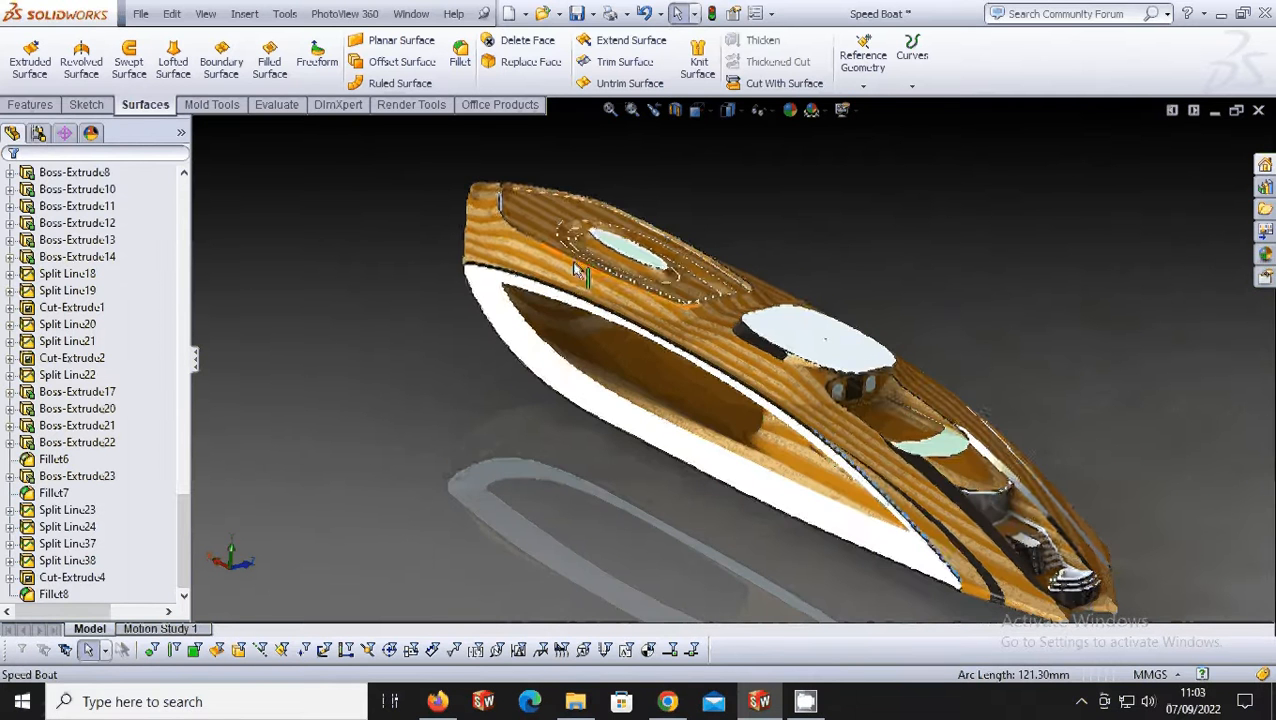
pyautogui.moveTo(447, 222); pyautogui.dragTo(568, 392, button='middle')
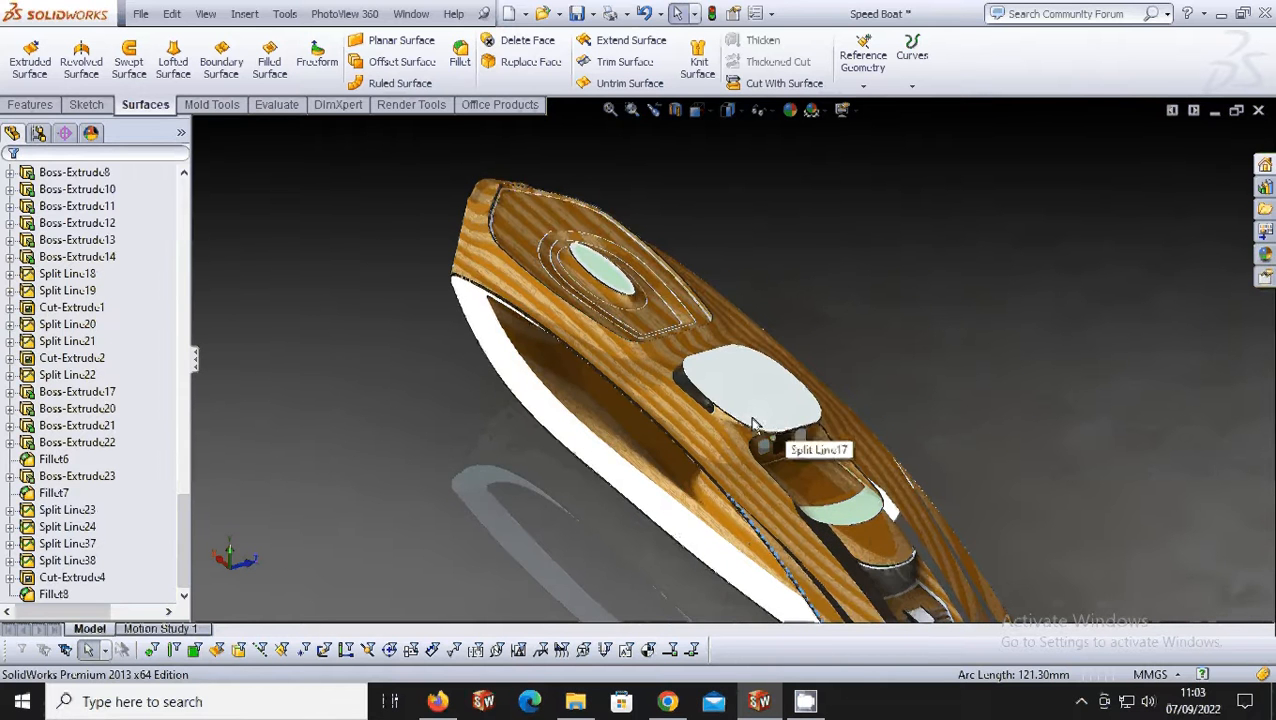
pyautogui.scroll(3, 750, 426)
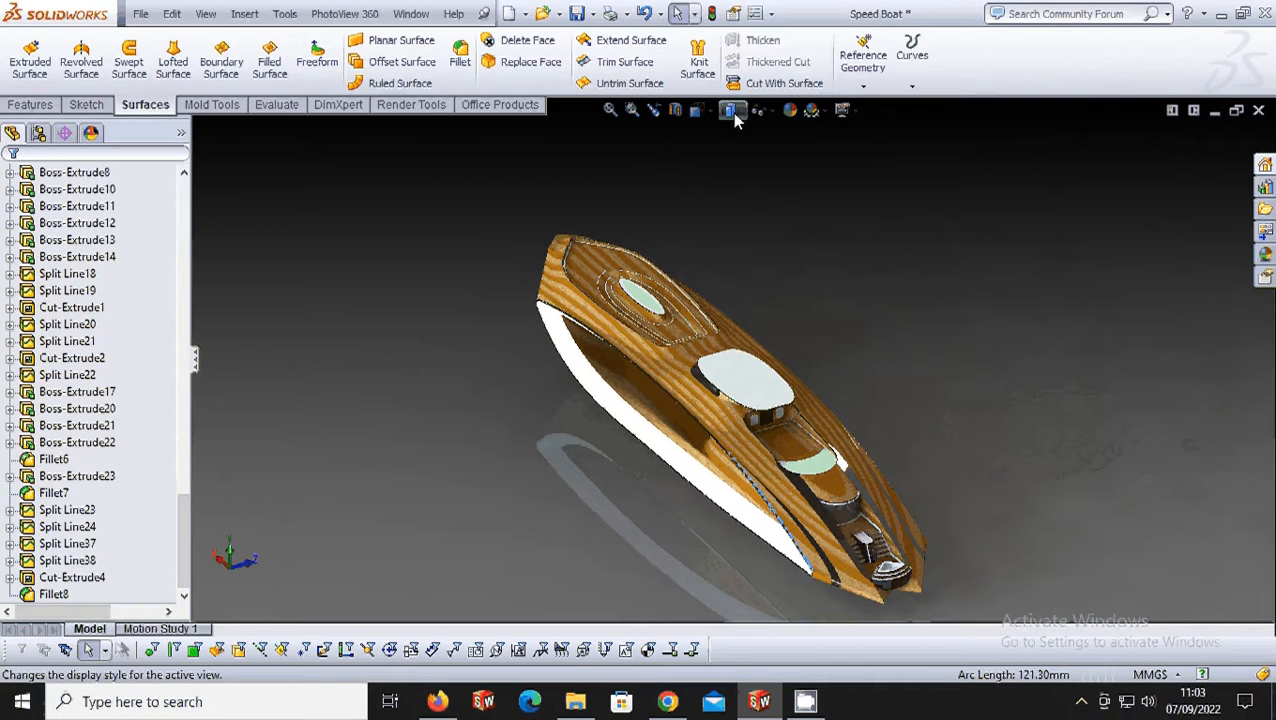
pyautogui.click(703, 112)
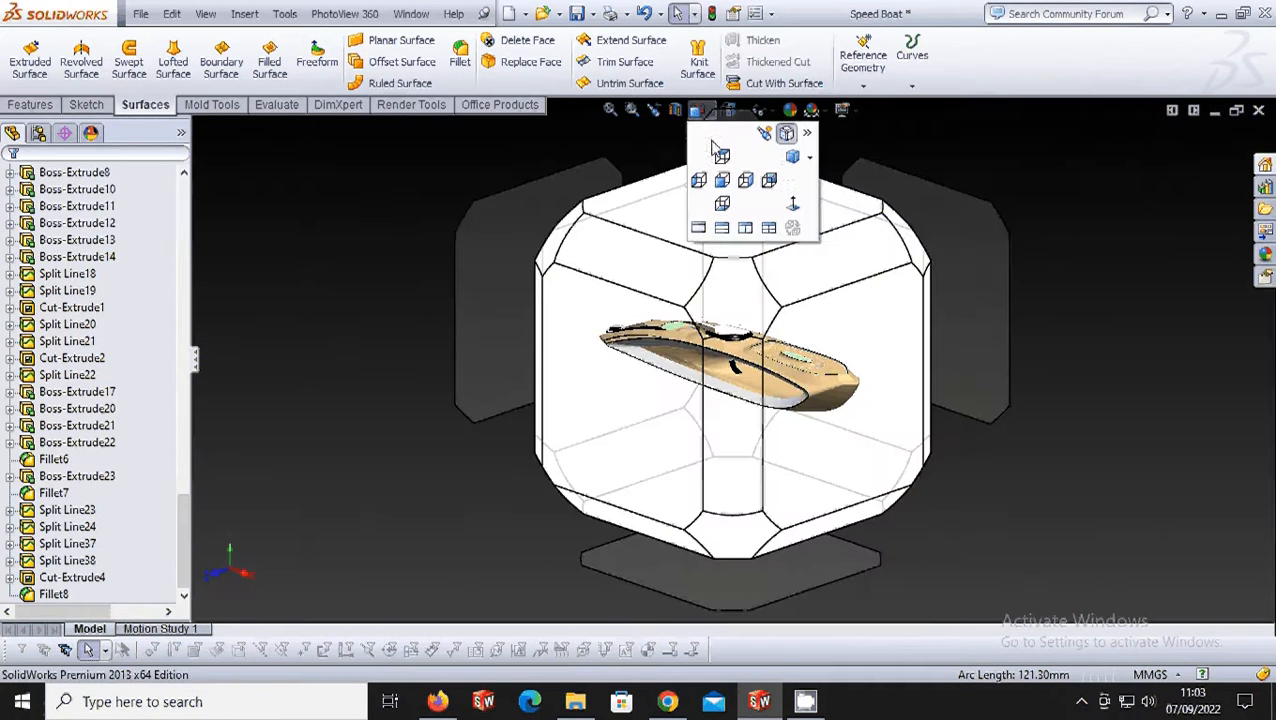
pyautogui.click(790, 158)
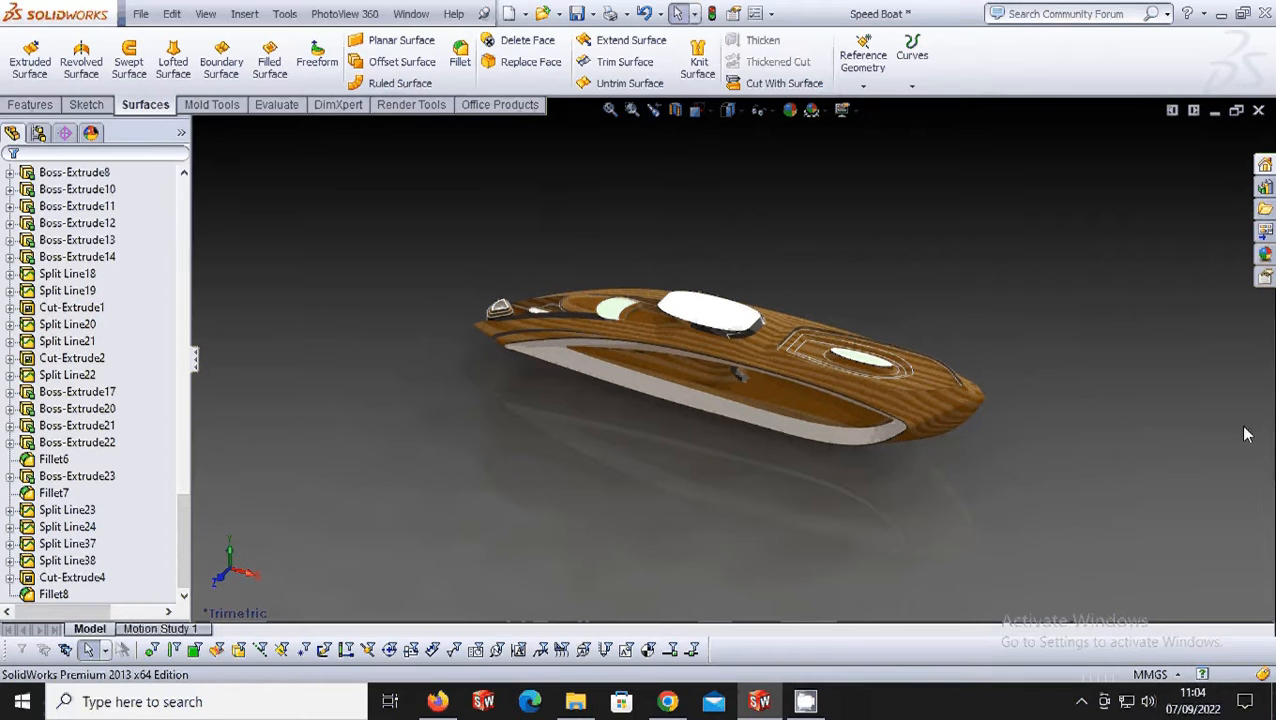
pyautogui.click(1079, 706)
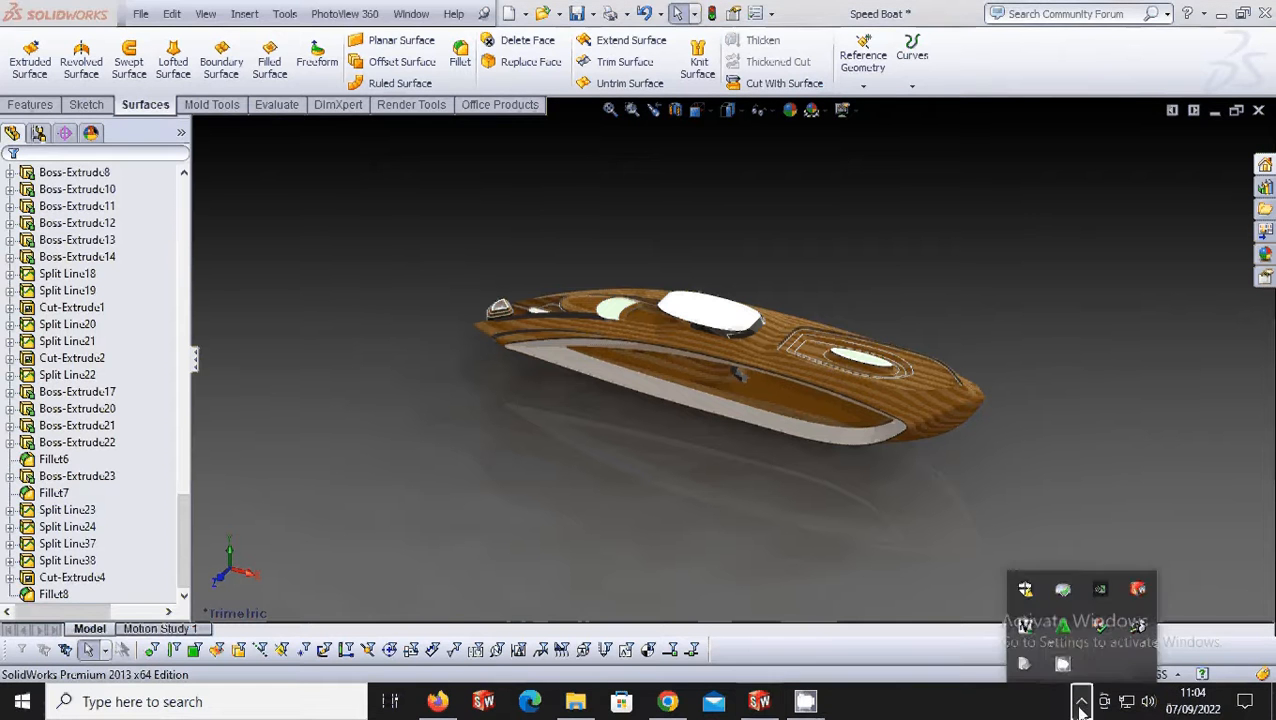
pyautogui.click(1082, 707)
pyautogui.click(1082, 707)
pyautogui.click(1062, 663)
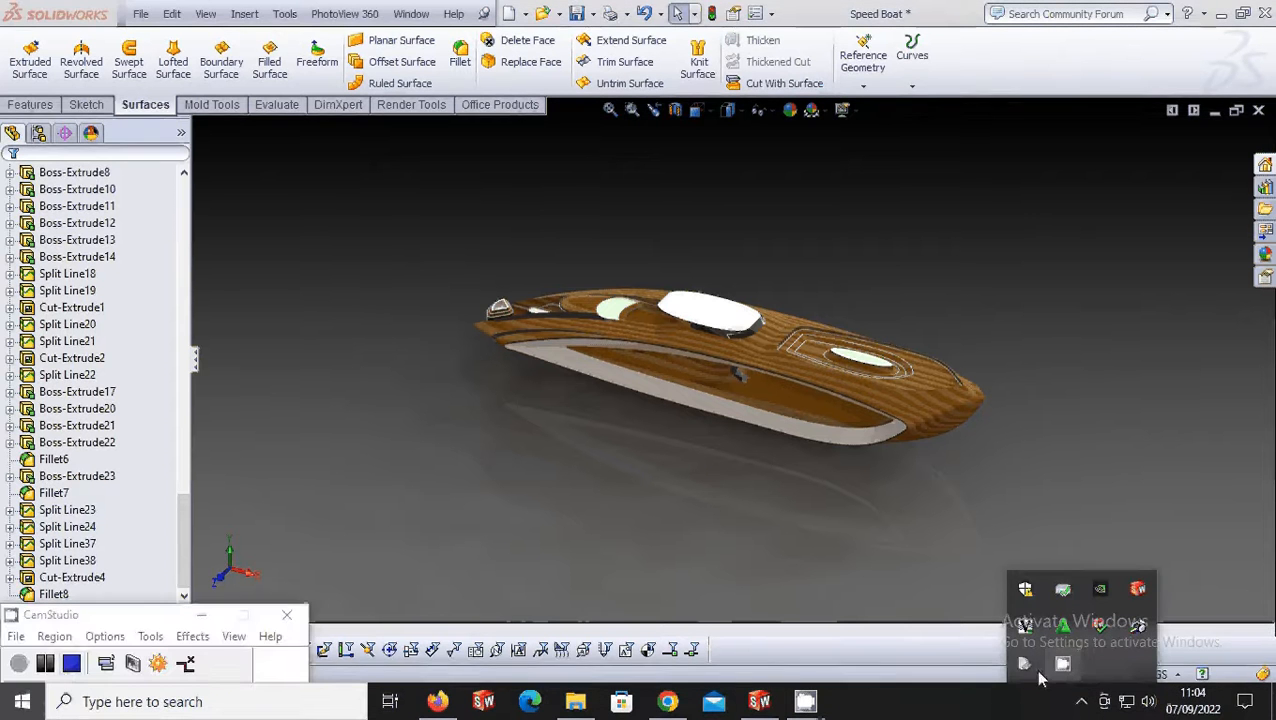